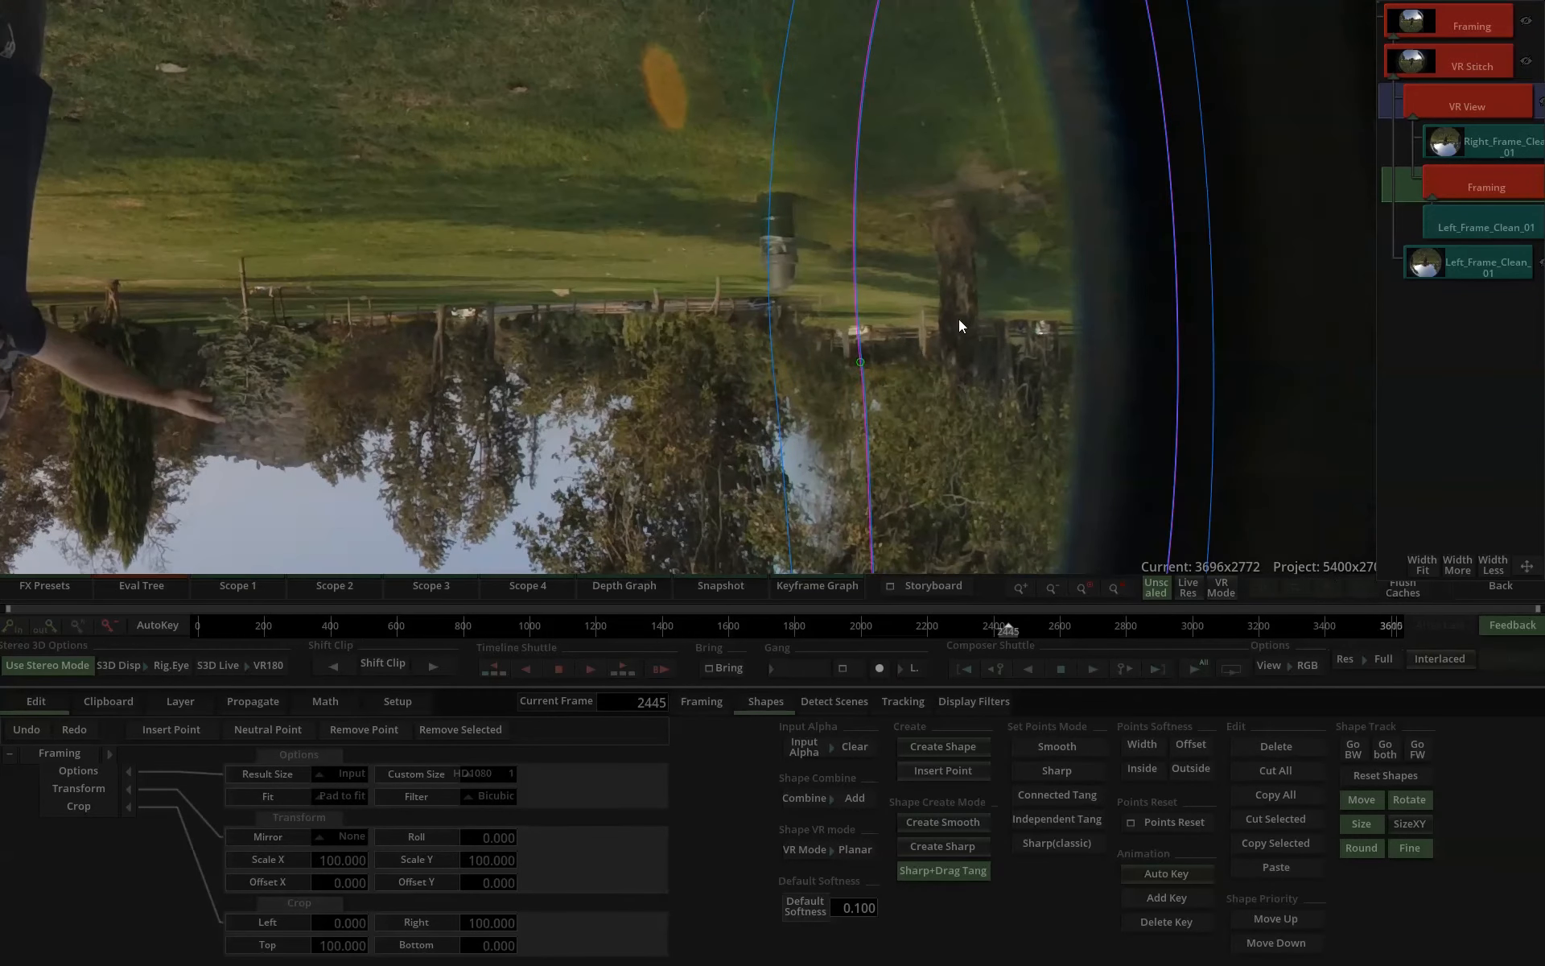
Align the patch from Left_Frame_Clean_01 with the trash can by setting Offset X to 1.34 and Offset Y to 1.3.
{"action": "scroll", "coordinate": [959, 318], "scroll_direction": "up", "scroll_amount": 3}
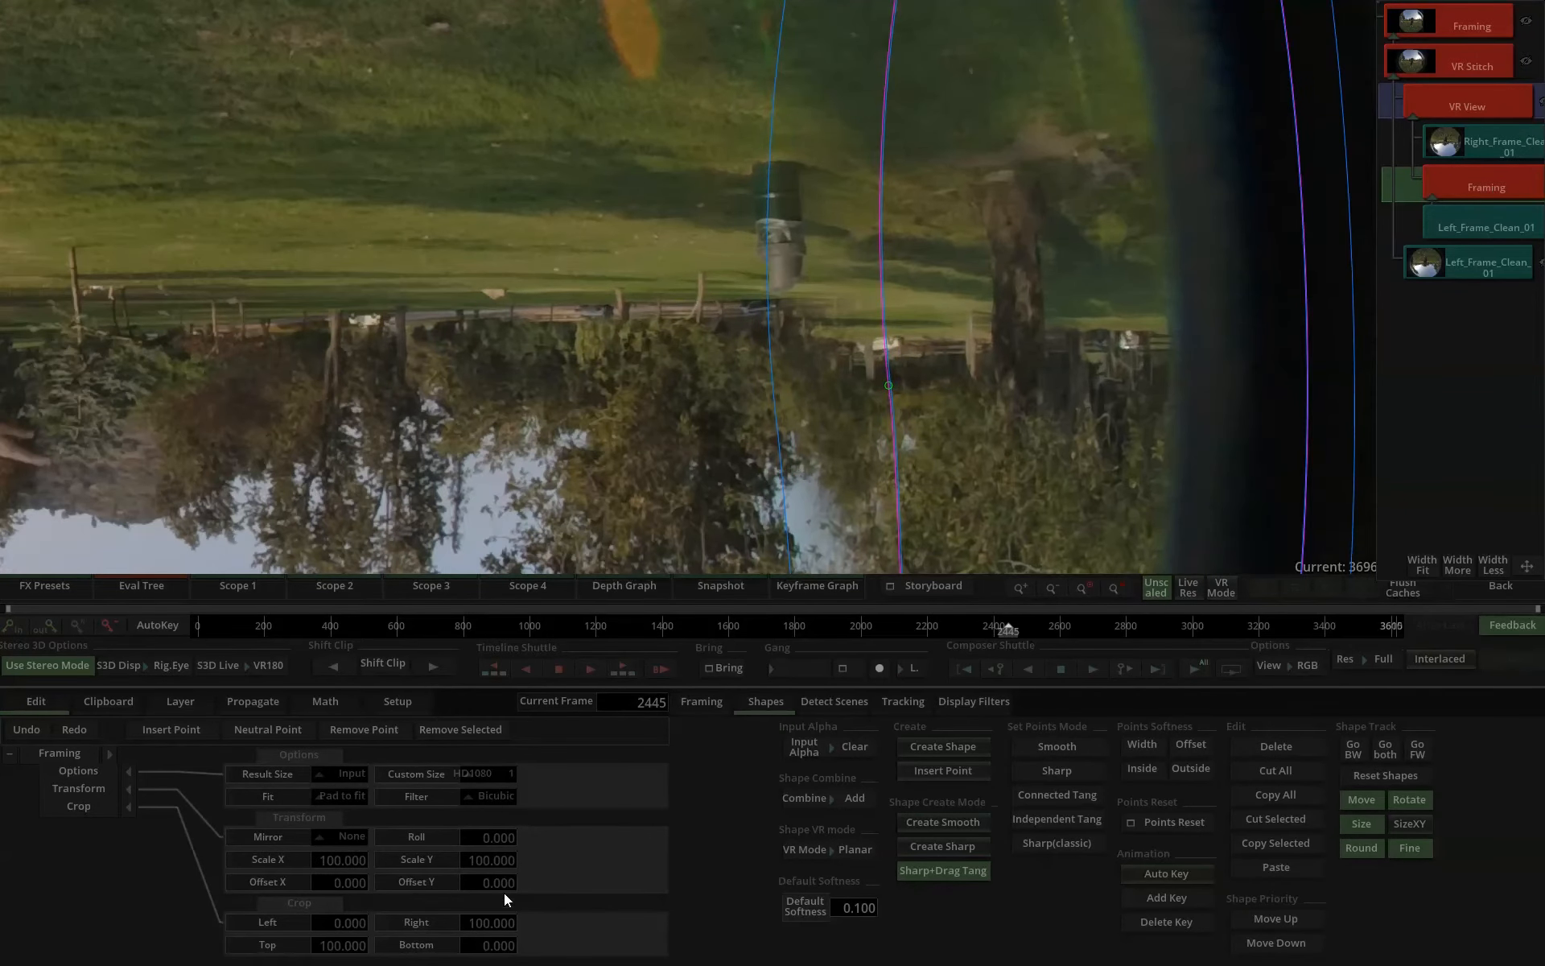
{"action": "left_click_drag", "start_coordinate": [499, 888], "coordinate": [570, 875]}
{"action": "left_click_drag", "start_coordinate": [341, 881], "coordinate": [514, 881]}
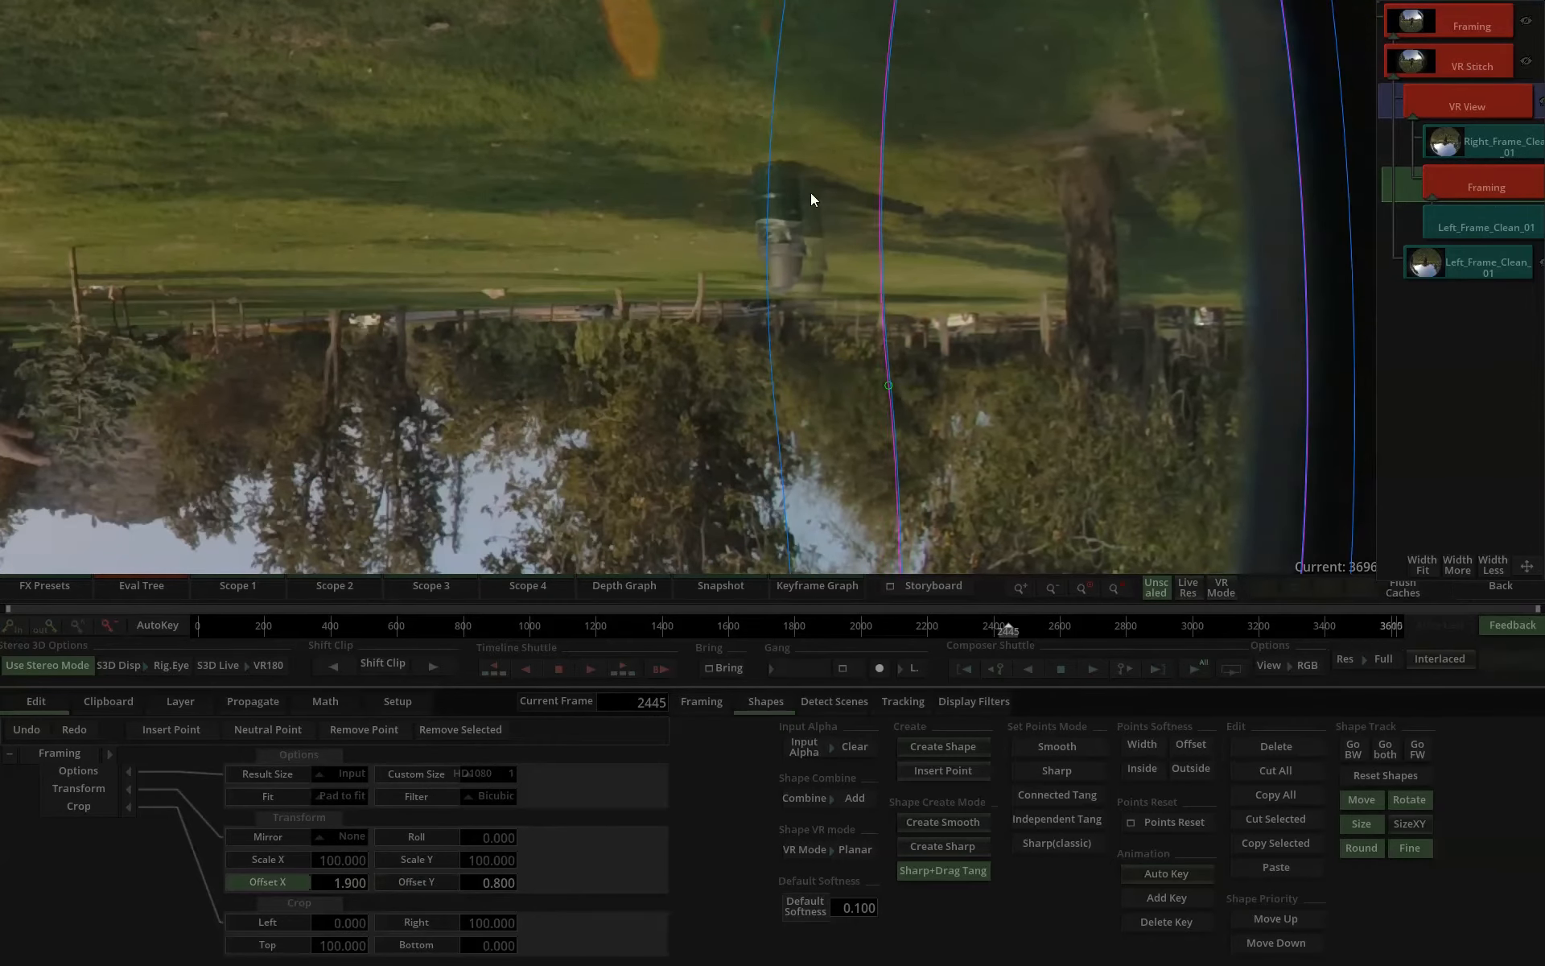
{"action": "scroll", "coordinate": [802, 198], "scroll_direction": "up", "scroll_amount": 3}
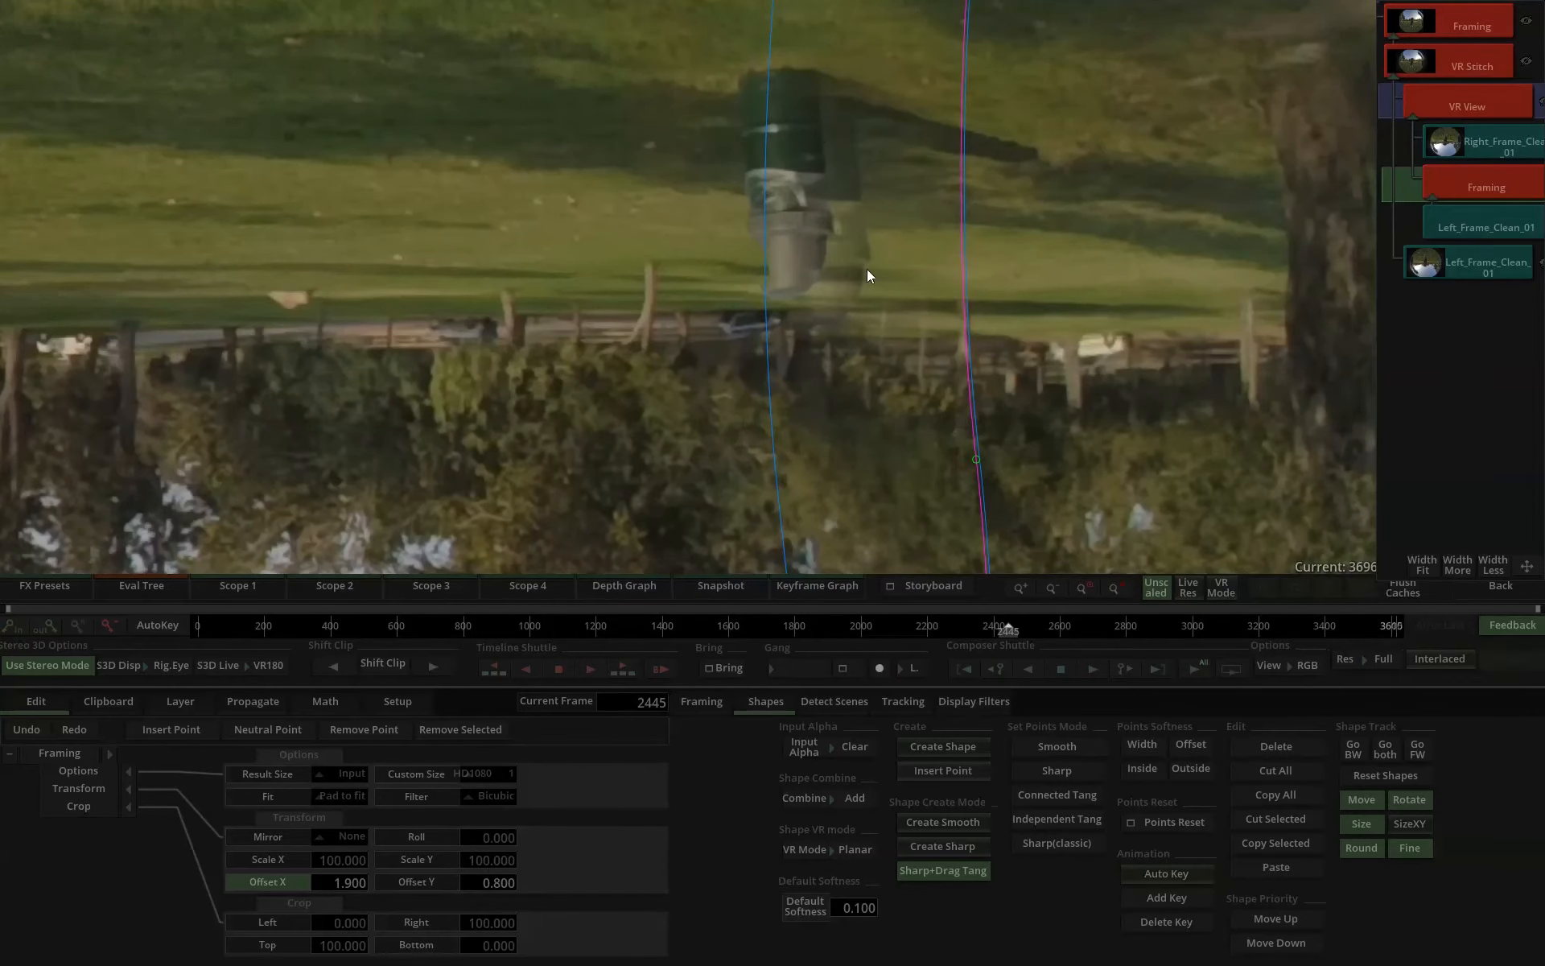
{"action": "left_click_drag", "start_coordinate": [359, 881], "coordinate": [312, 880]}
{"action": "left_click_drag", "start_coordinate": [514, 890], "coordinate": [547, 880]}
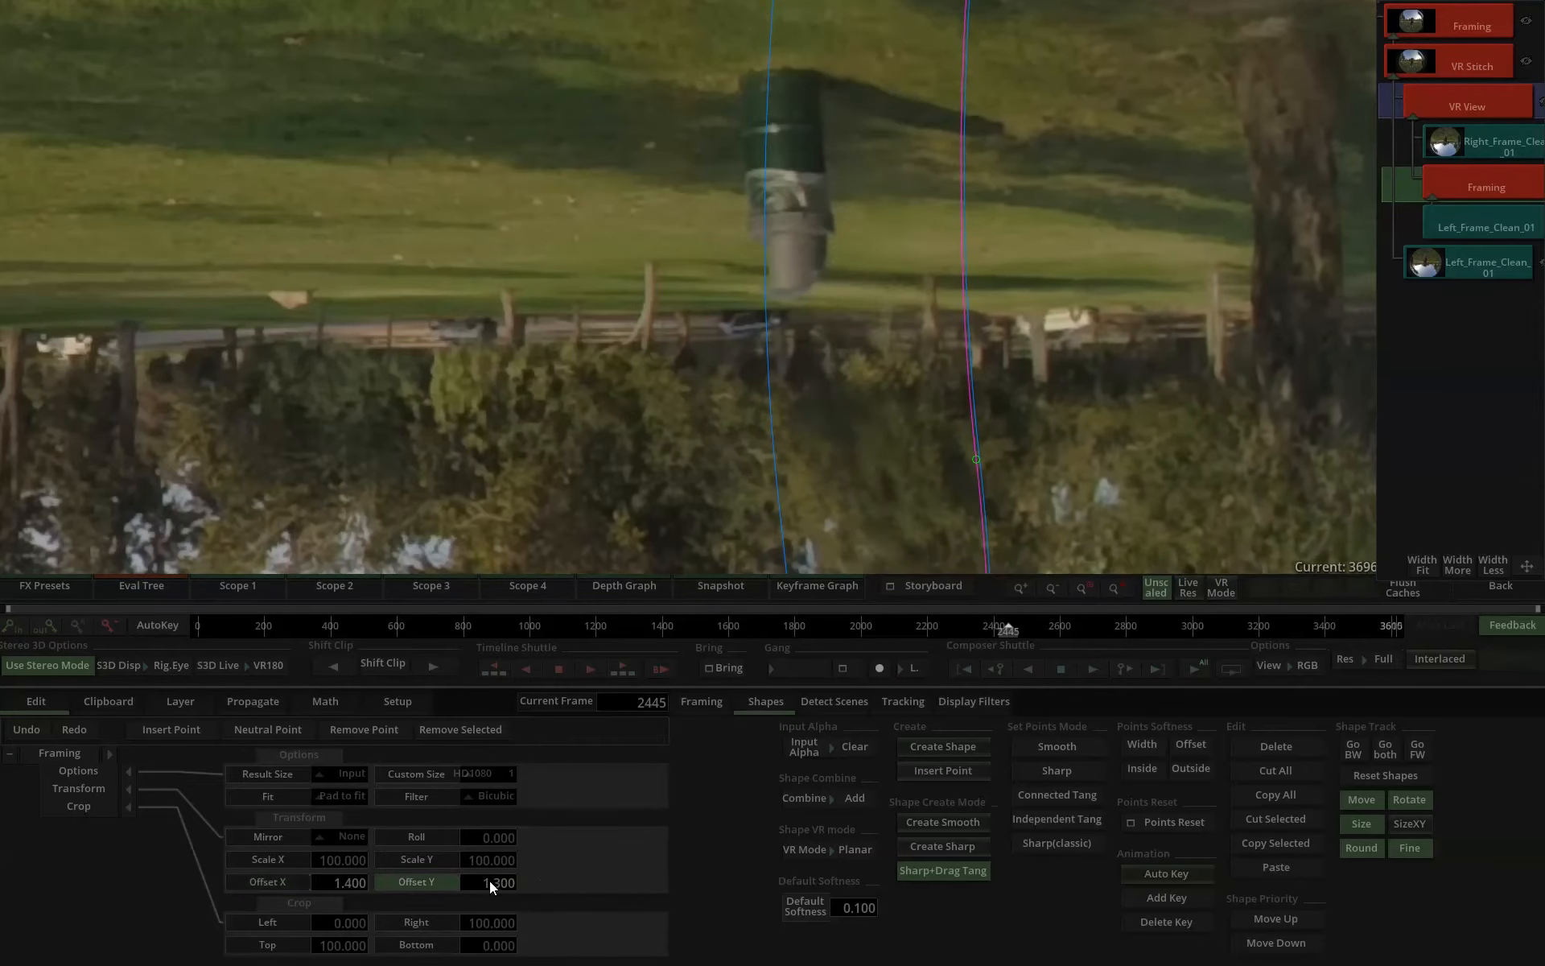
{"action": "mouse_move", "coordinate": [362, 885]}
{"action": "left_mouse_down"}
{"action": "mouse_move", "coordinate": [394, 886]}
{"action": "mouse_move", "coordinate": [380, 886]}
{"action": "left_mouse_up"}
Match the trees along the lower edge of the patch by setting the Framing's Scale Y to 98.6.
{"action": "scroll", "coordinate": [966, 447], "scroll_direction": "down", "scroll_amount": 3}
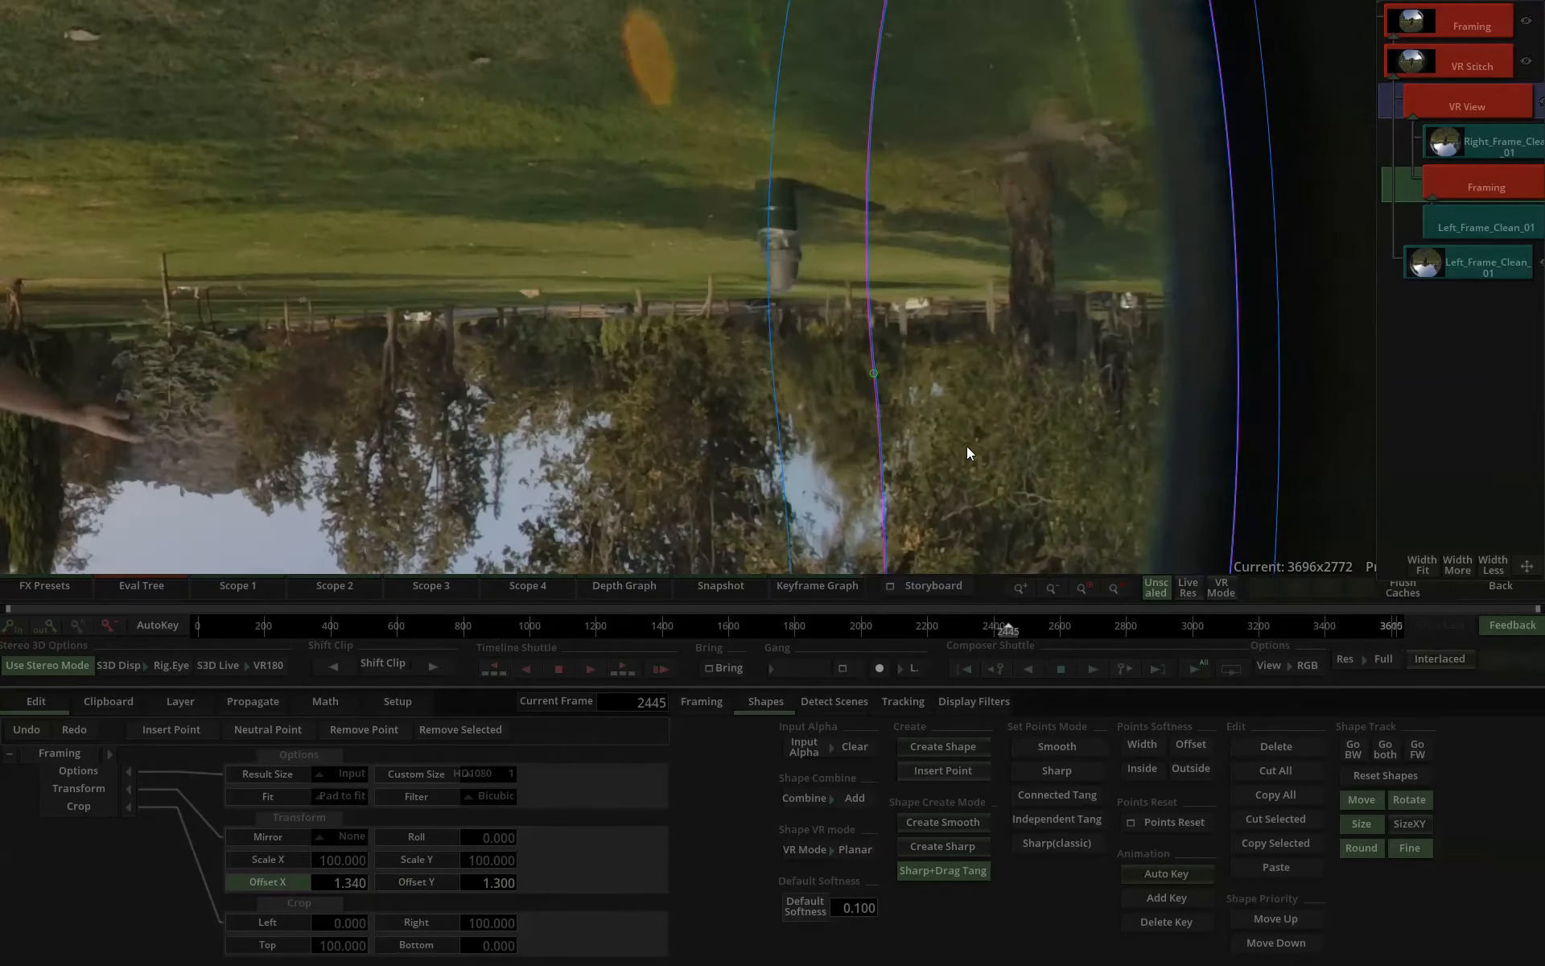
{"action": "scroll", "coordinate": [968, 446], "scroll_direction": "down", "scroll_amount": 1}
{"action": "scroll", "coordinate": [945, 384], "scroll_direction": "up", "scroll_amount": 4}
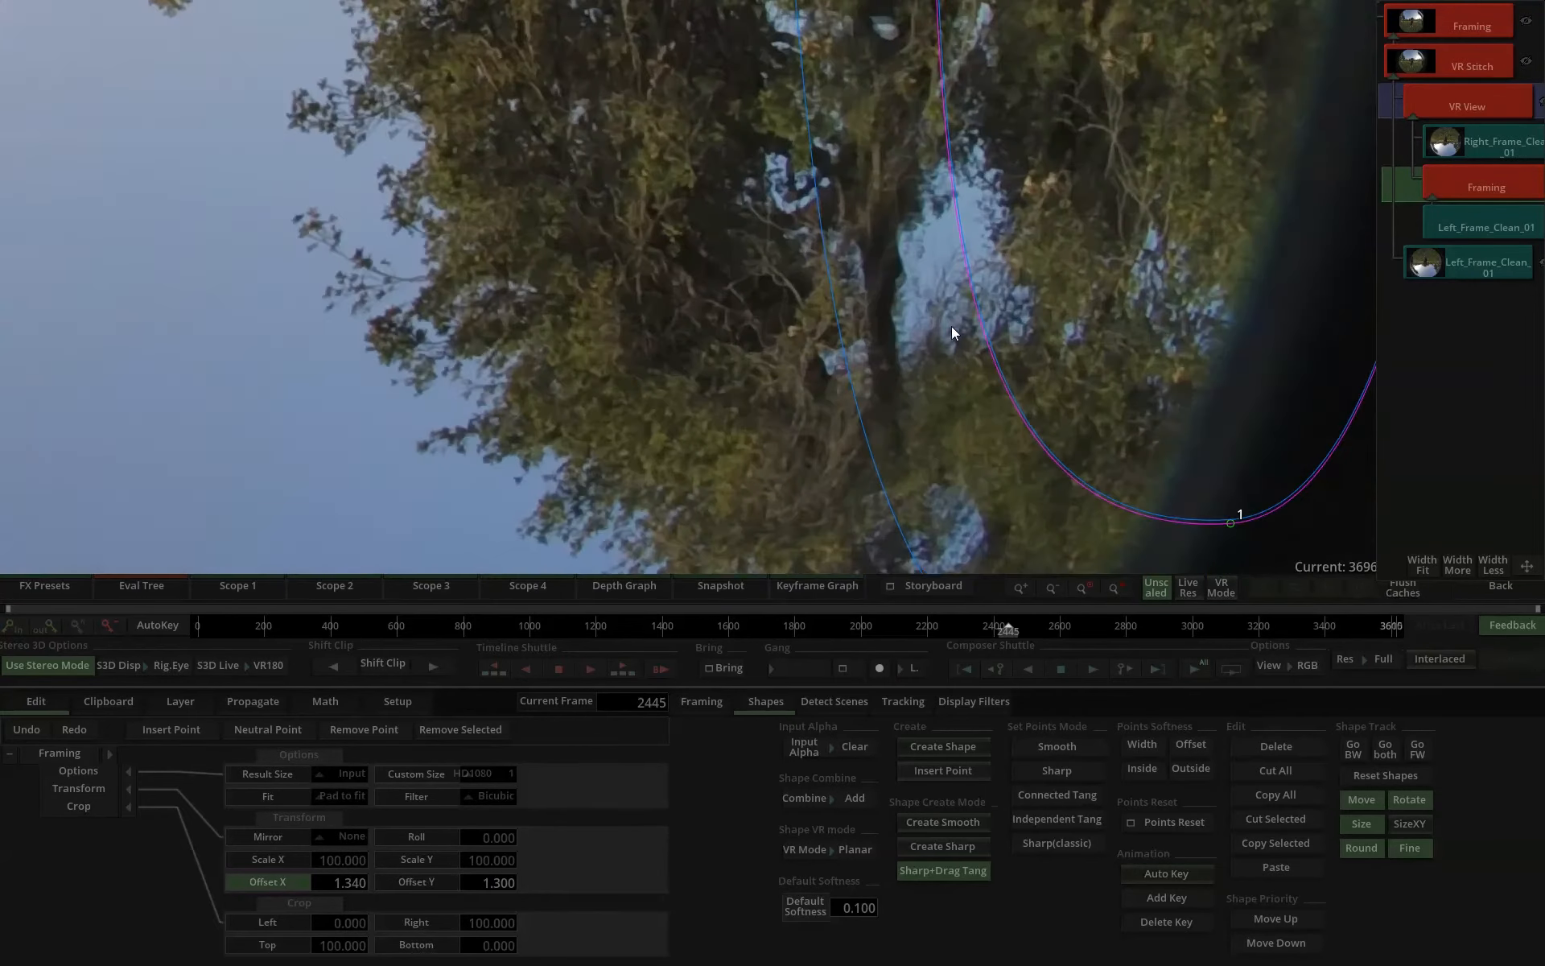
{"action": "scroll", "coordinate": [926, 346], "scroll_direction": "down", "scroll_amount": 2}
{"action": "scroll", "coordinate": [891, 370], "scroll_direction": "up", "scroll_amount": 4}
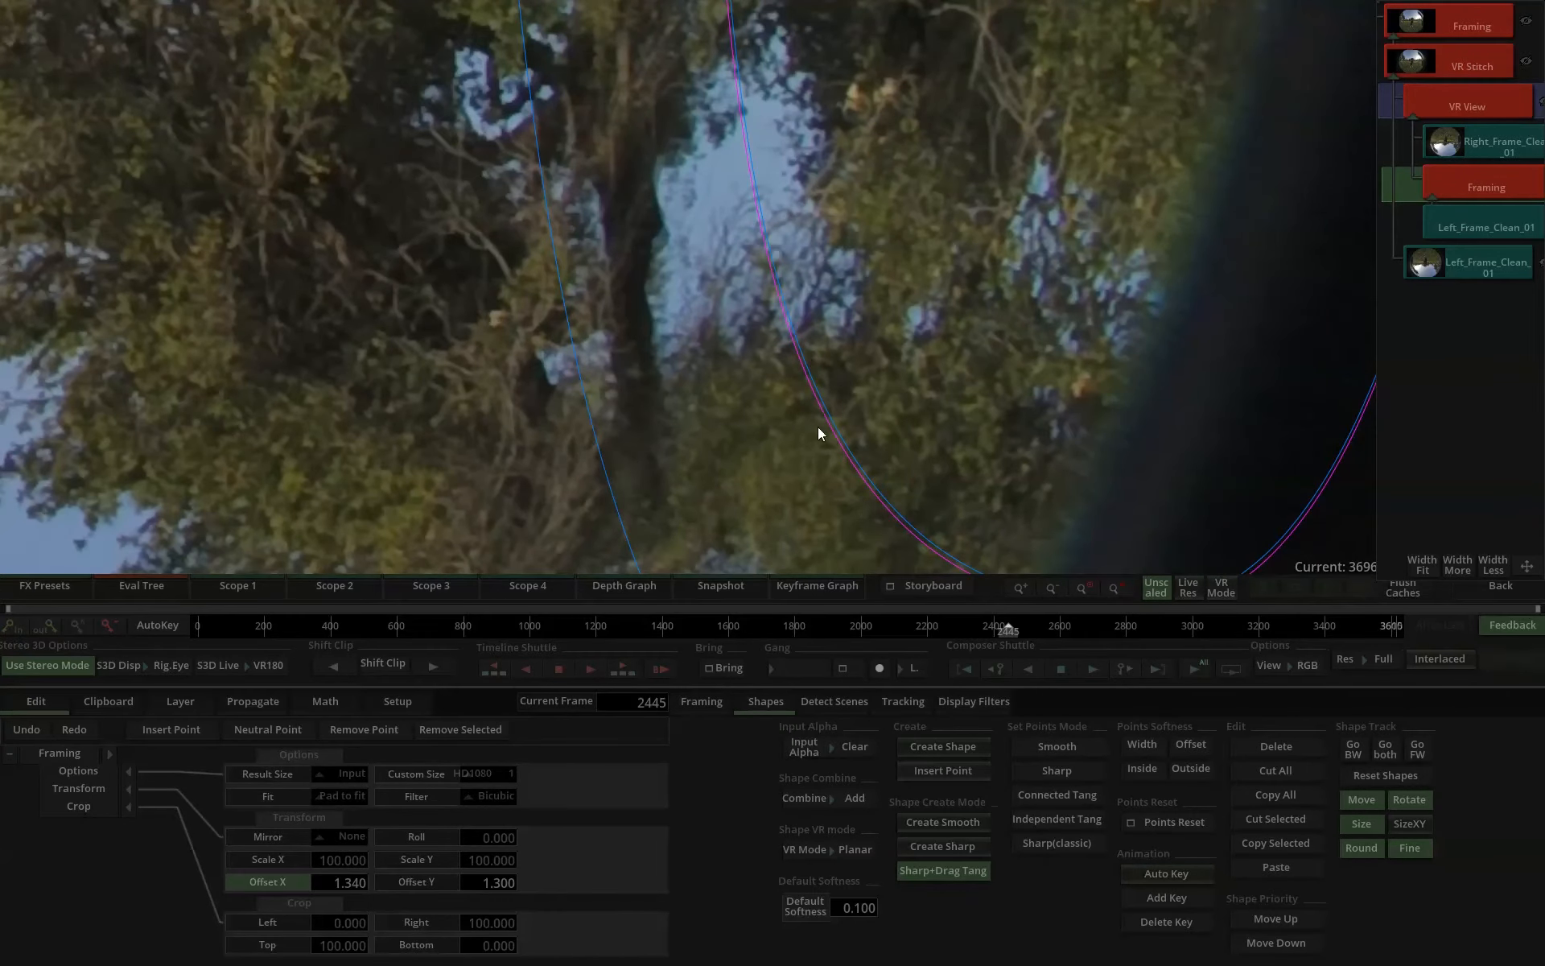
{"action": "left_click_drag", "start_coordinate": [494, 859], "coordinate": [527, 860]}
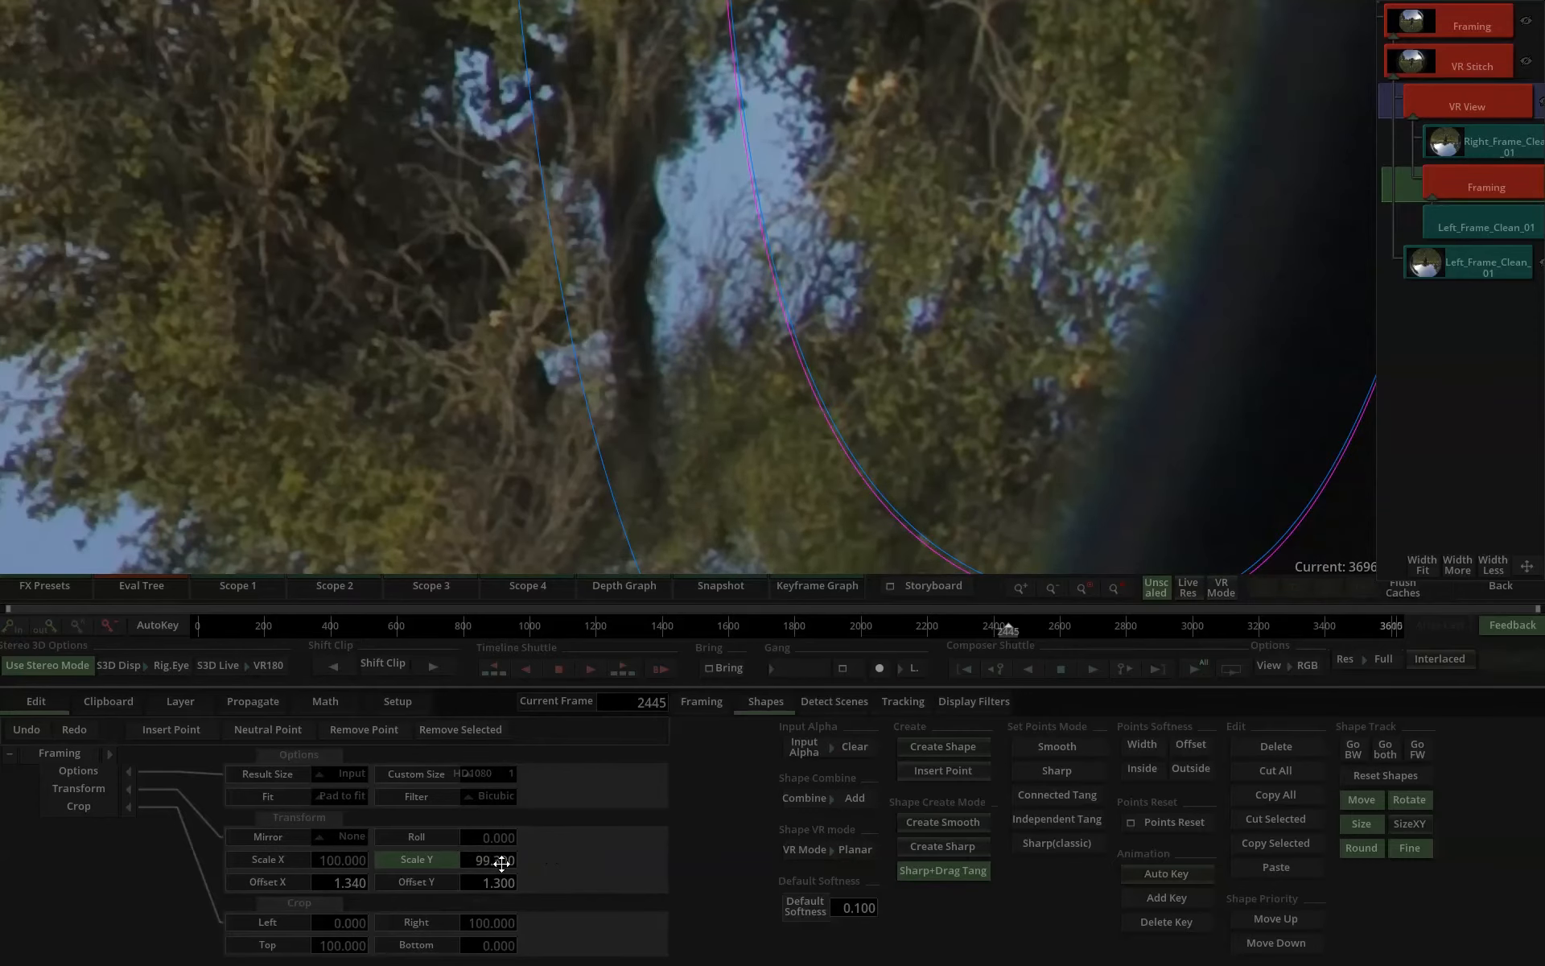
{"action": "left_click_drag", "start_coordinate": [504, 863], "coordinate": [500, 862]}
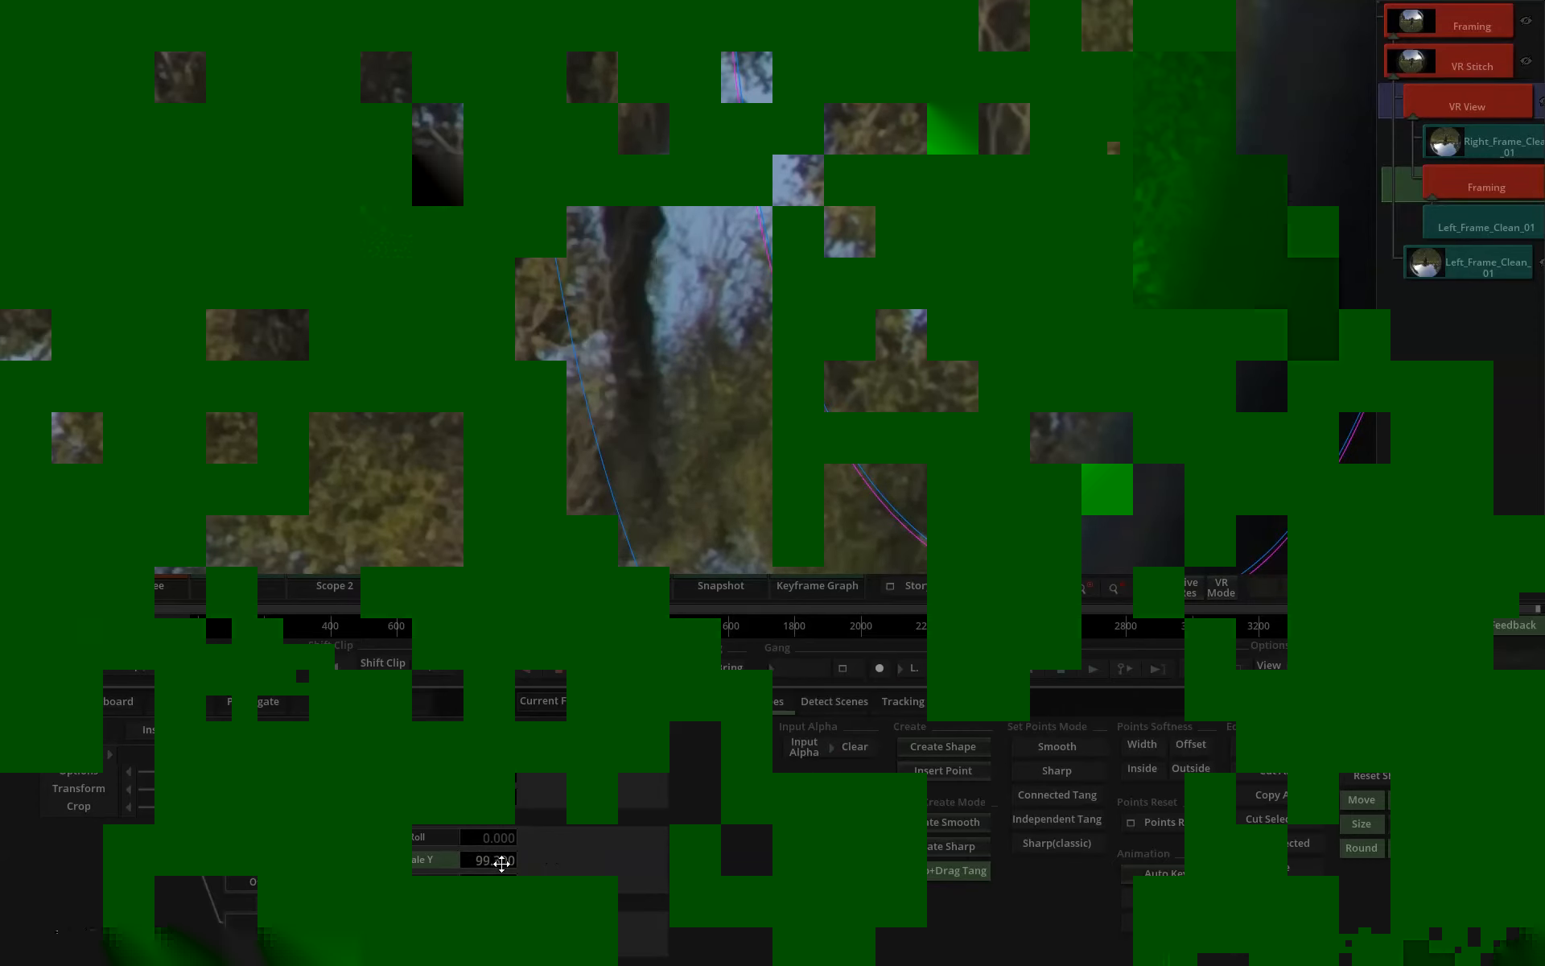
{"action": "scroll", "coordinate": [868, 394], "scroll_direction": "down", "scroll_amount": 4}
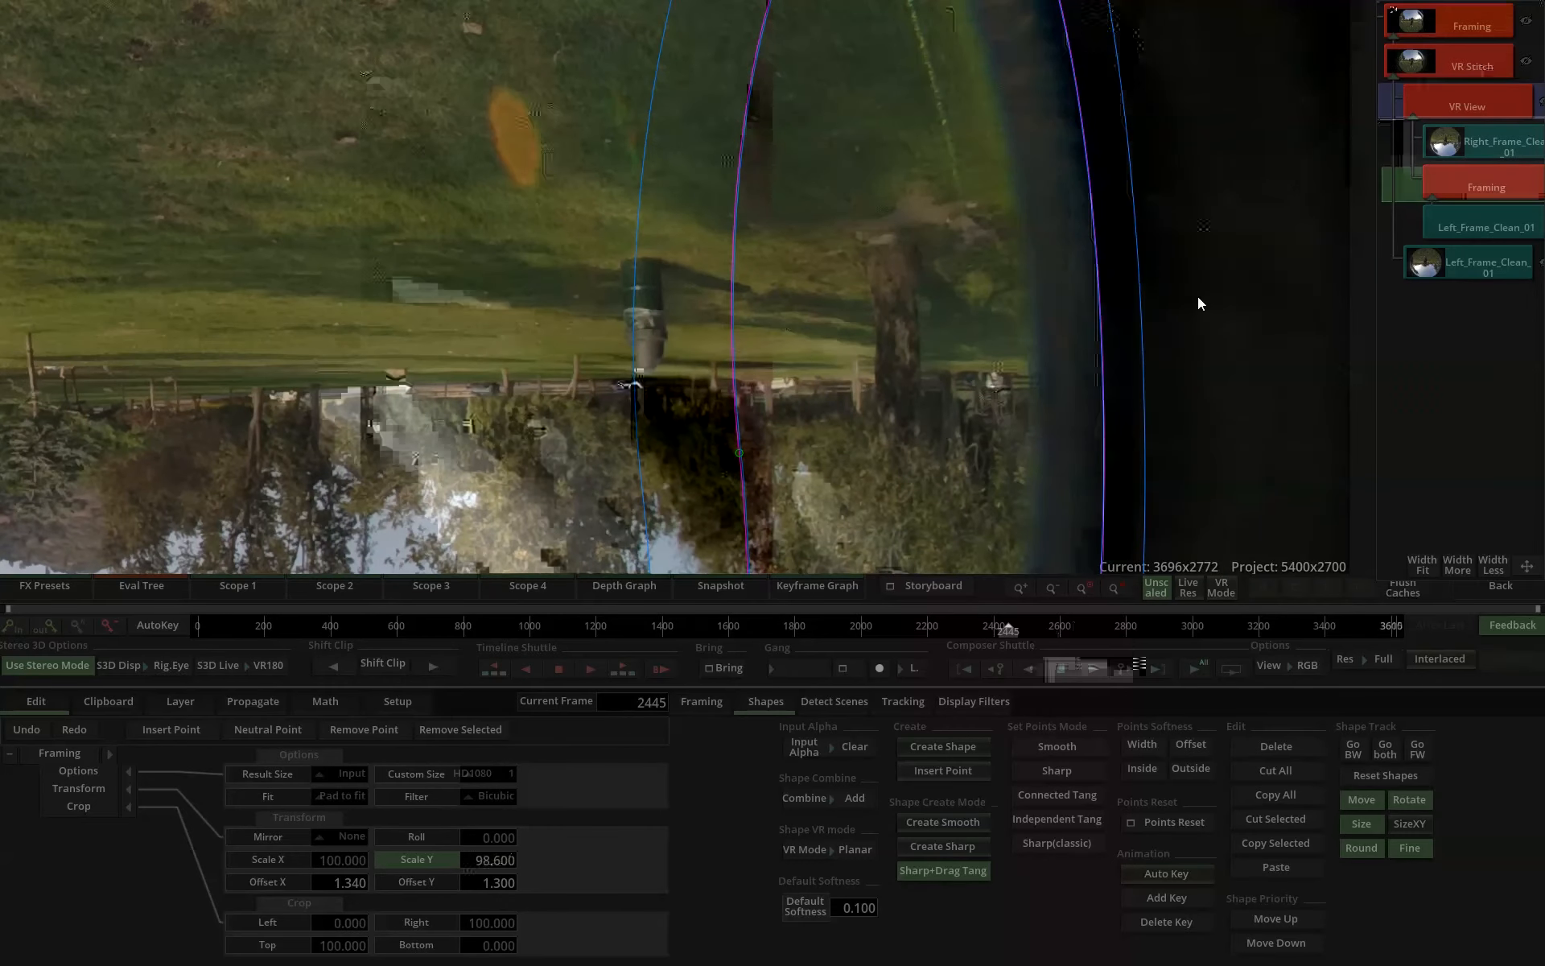
Compare the patched VR View output with the original Right_Frame_Clean_01 source and check the Framing layer beneath it.
{"action": "left_click", "coordinate": [1490, 103]}
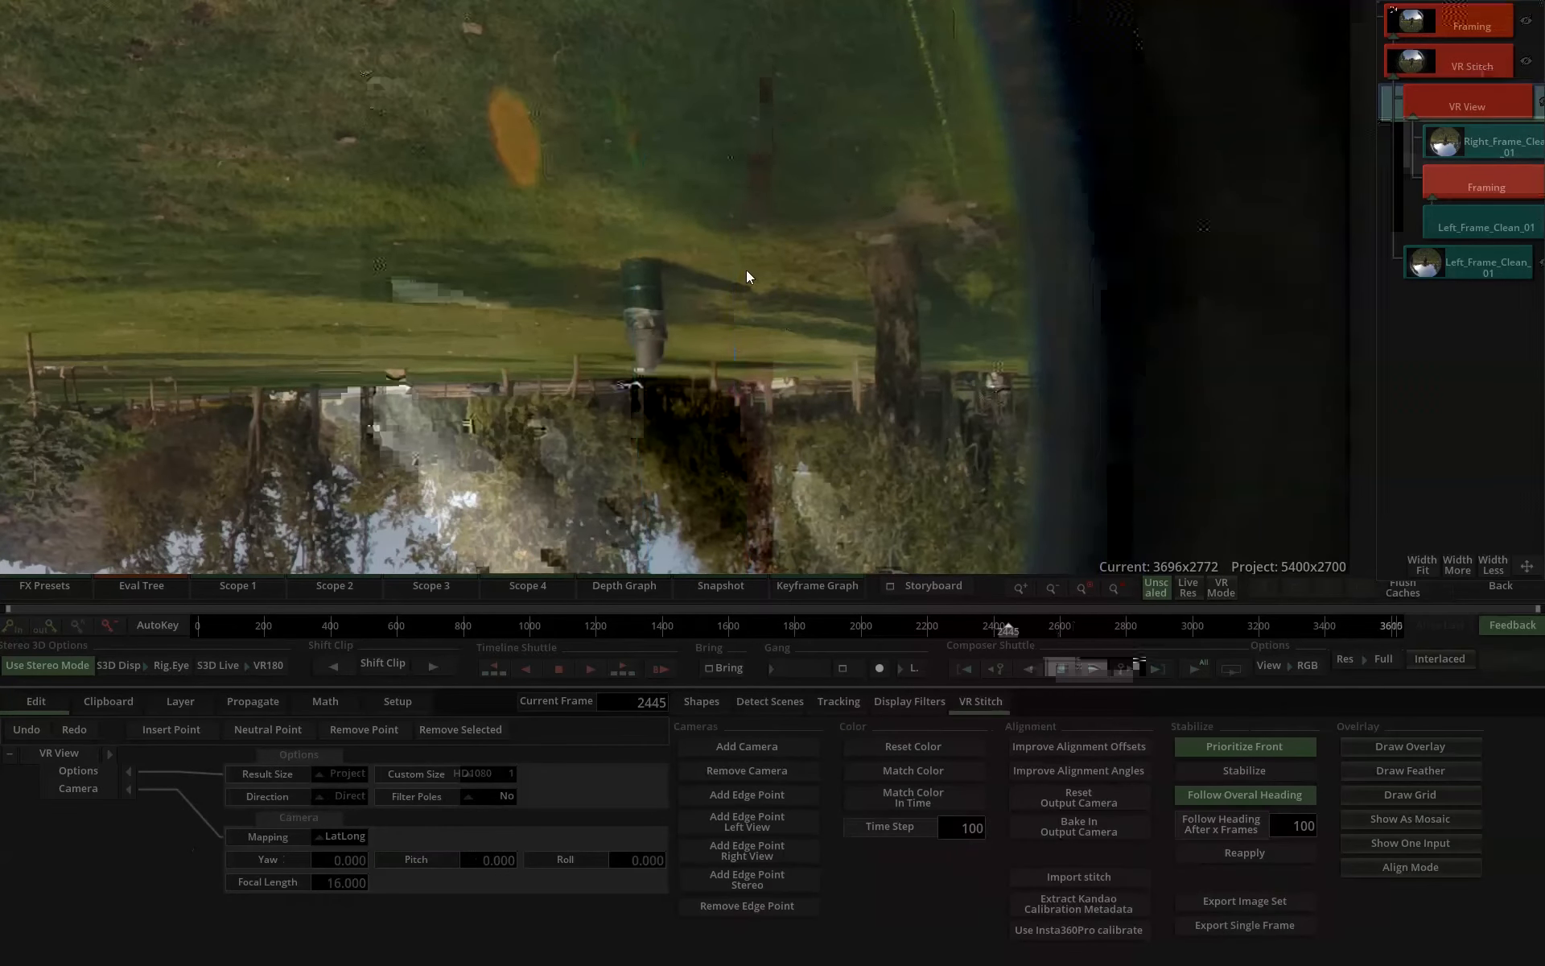
{"action": "left_click", "coordinate": [1479, 148]}
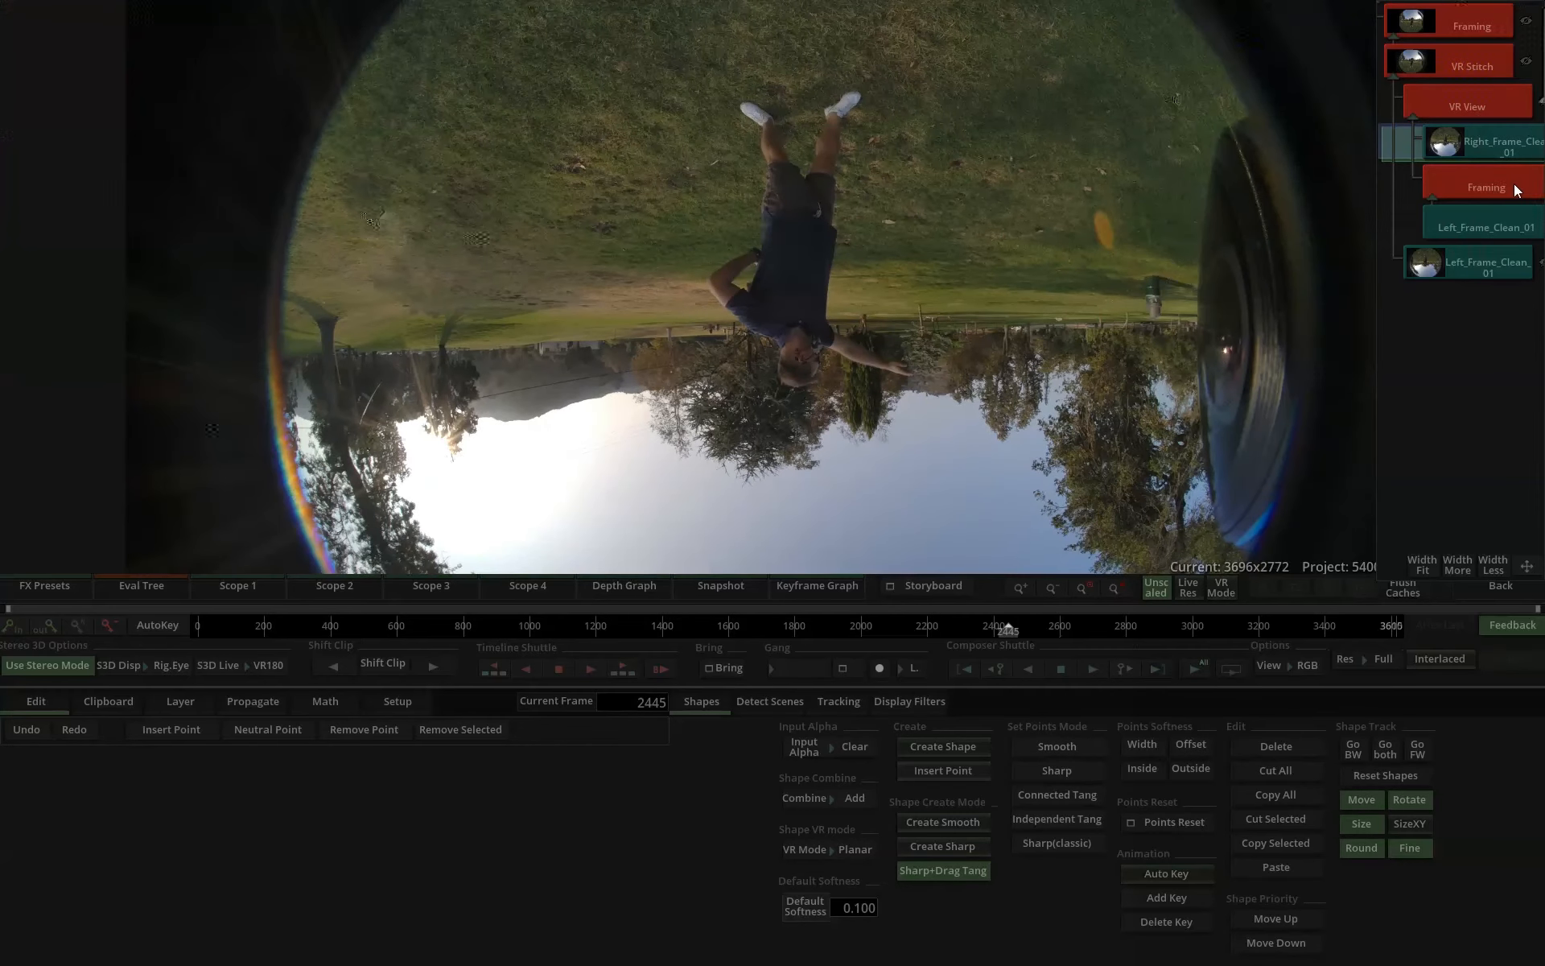
{"action": "left_click", "coordinate": [1512, 184]}
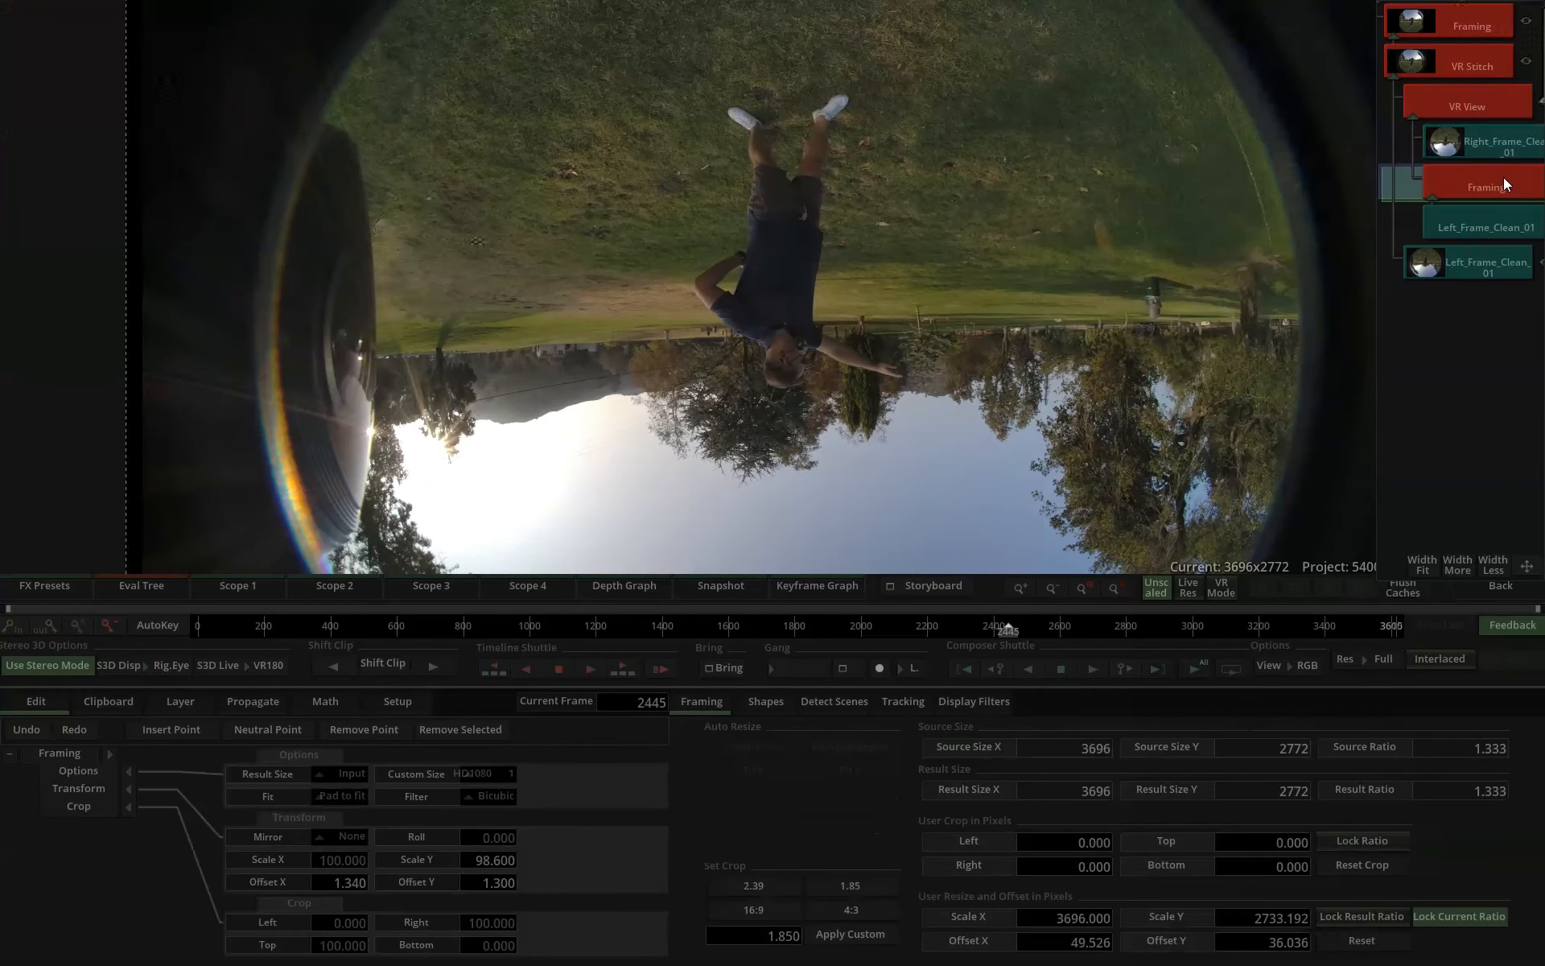
{"action": "left_click", "coordinate": [1489, 103]}
{"action": "left_click", "coordinate": [1484, 138]}
{"action": "left_click", "coordinate": [1484, 118]}
{"action": "left_click", "coordinate": [1484, 131]}
{"action": "left_click", "coordinate": [1484, 118]}
{"action": "left_click", "coordinate": [1482, 139]}
{"action": "left_click", "coordinate": [1481, 118]}
{"action": "left_click", "coordinate": [1478, 142]}
{"action": "left_click", "coordinate": [1481, 114]}
{"action": "left_click", "coordinate": [1478, 138]}
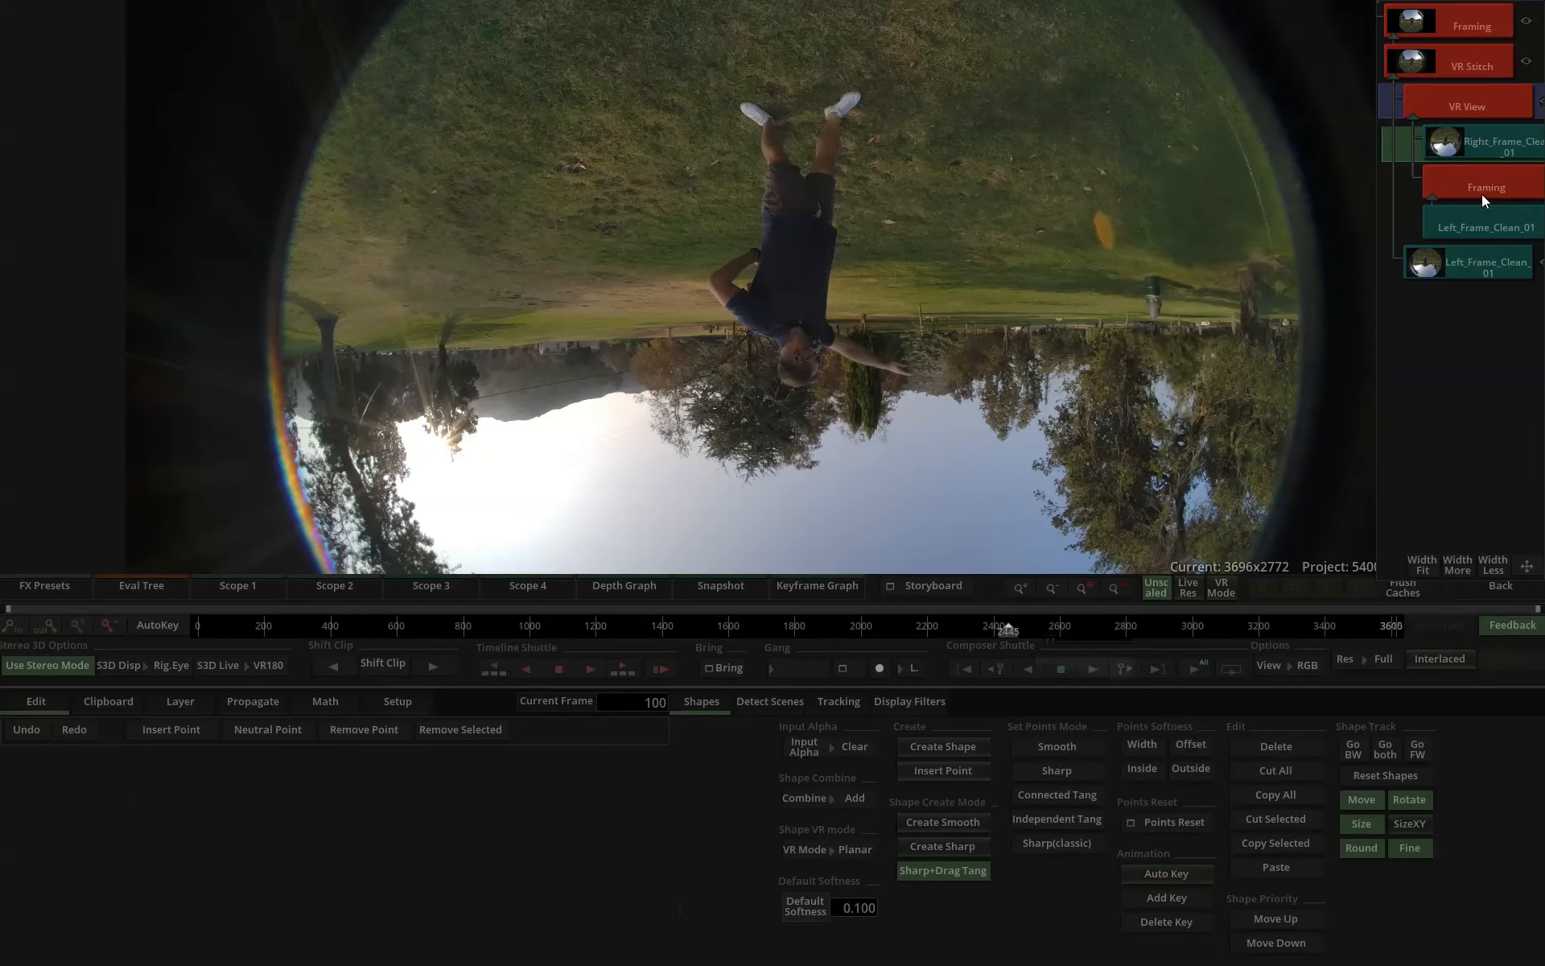
{"action": "left_click", "coordinate": [1467, 185]}
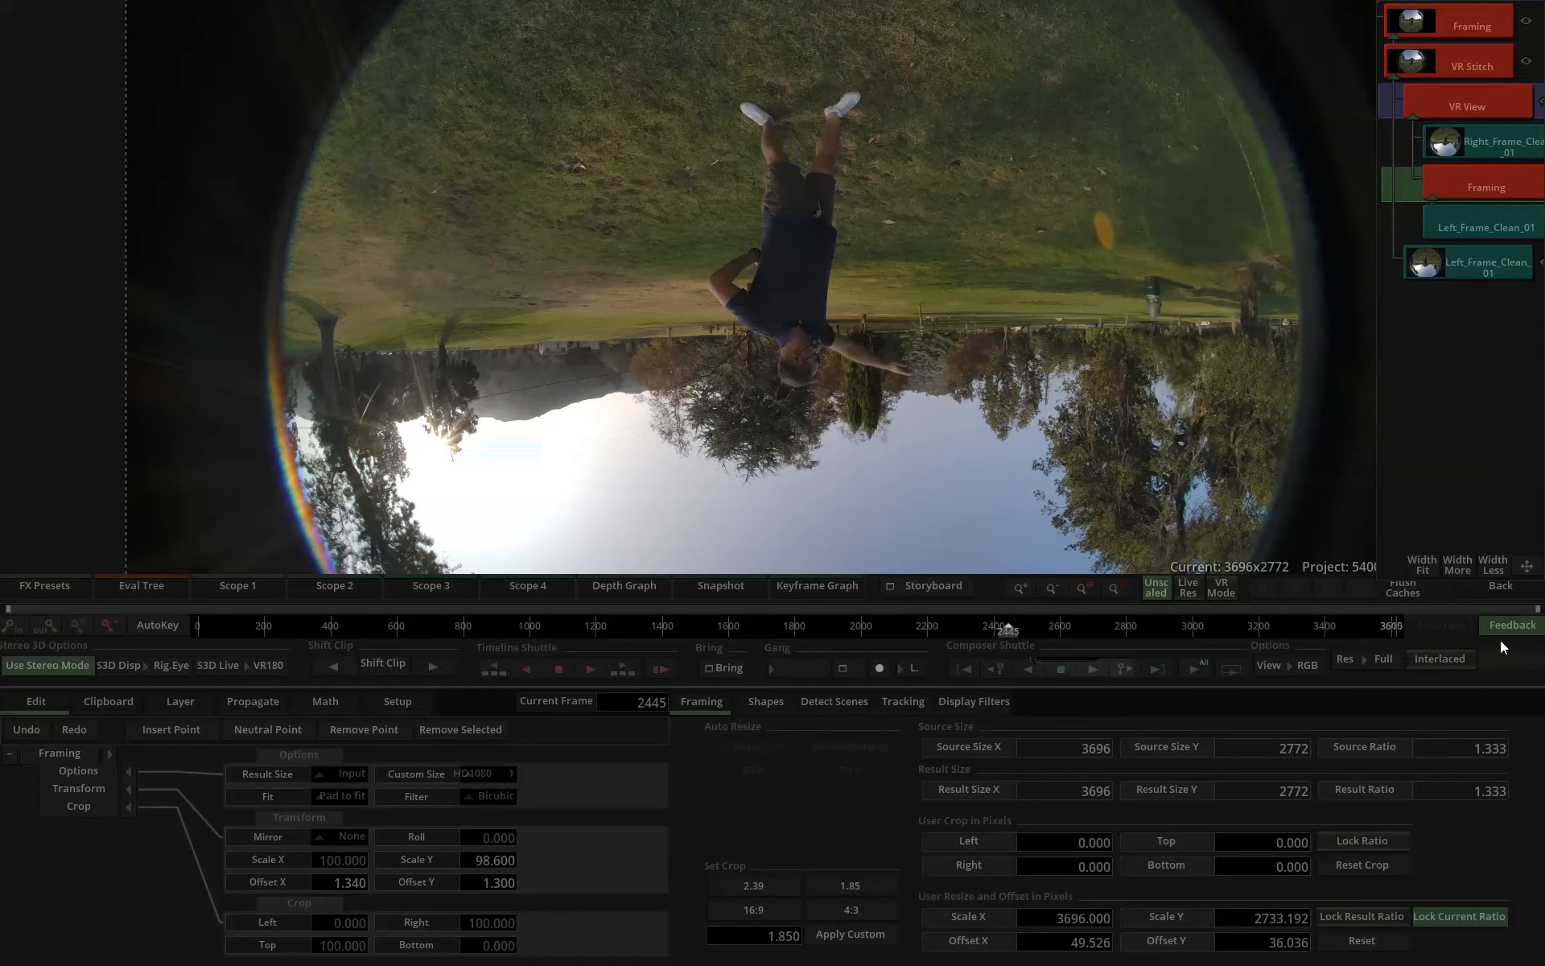
Return to the timeline, move the lowest Left_Frame_Clean_01 clip one track down and add a VR View effect above it.
{"action": "left_click", "coordinate": [1500, 587]}
{"action": "left_click", "coordinate": [814, 393]}
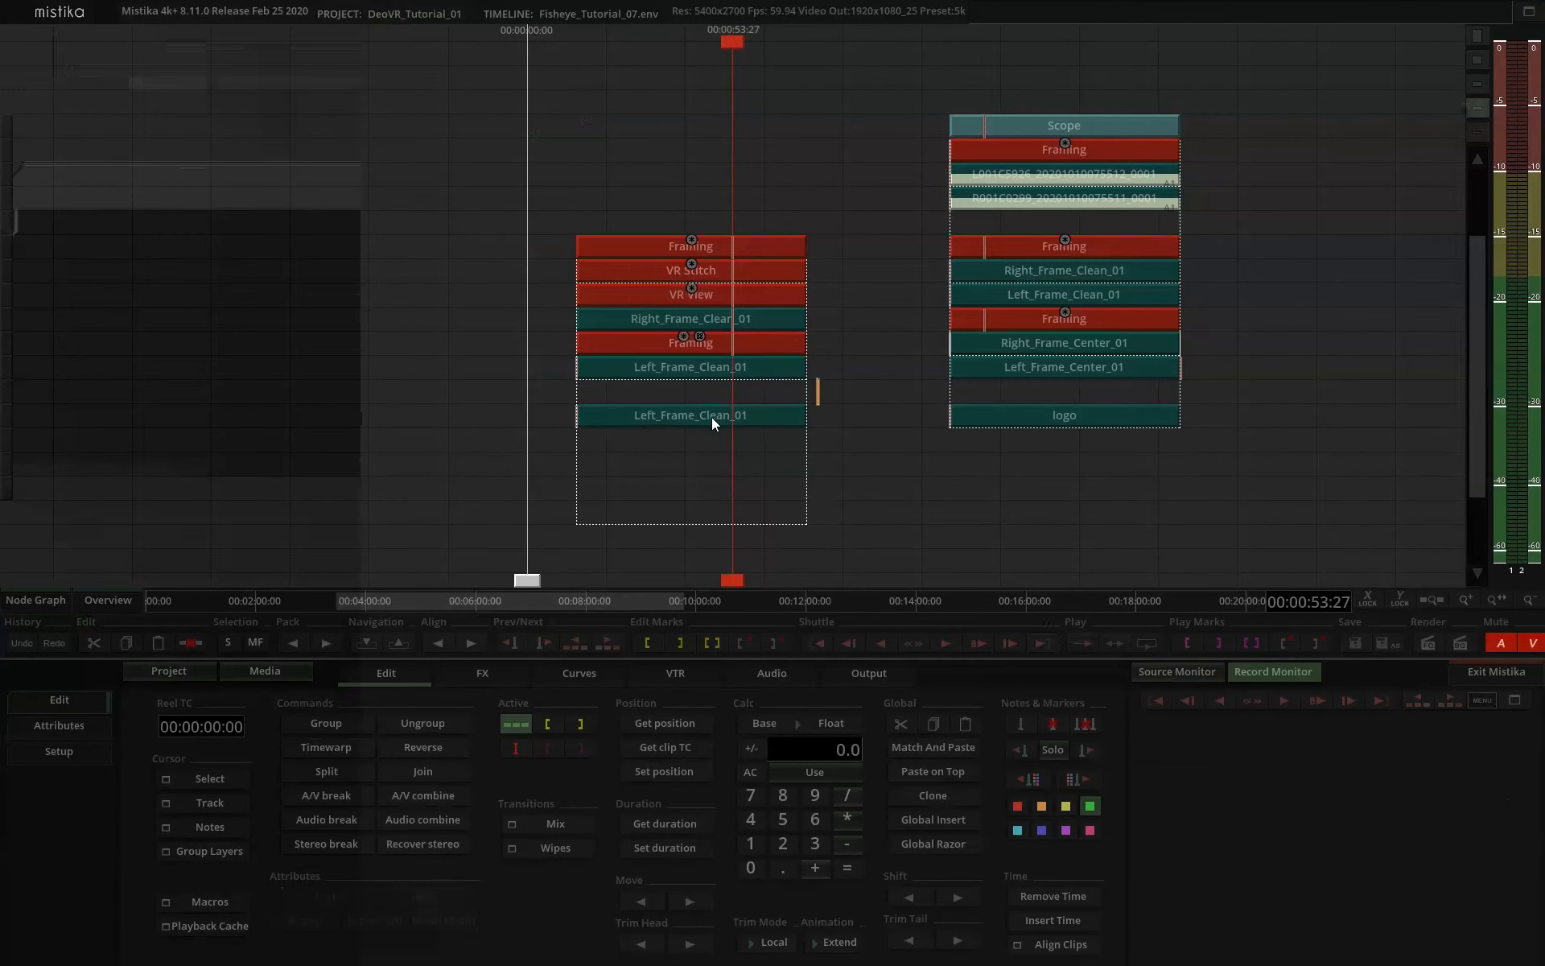
{"action": "left_click_drag", "start_coordinate": [711, 417], "coordinate": [717, 441]}
{"action": "left_click", "coordinate": [482, 673]}
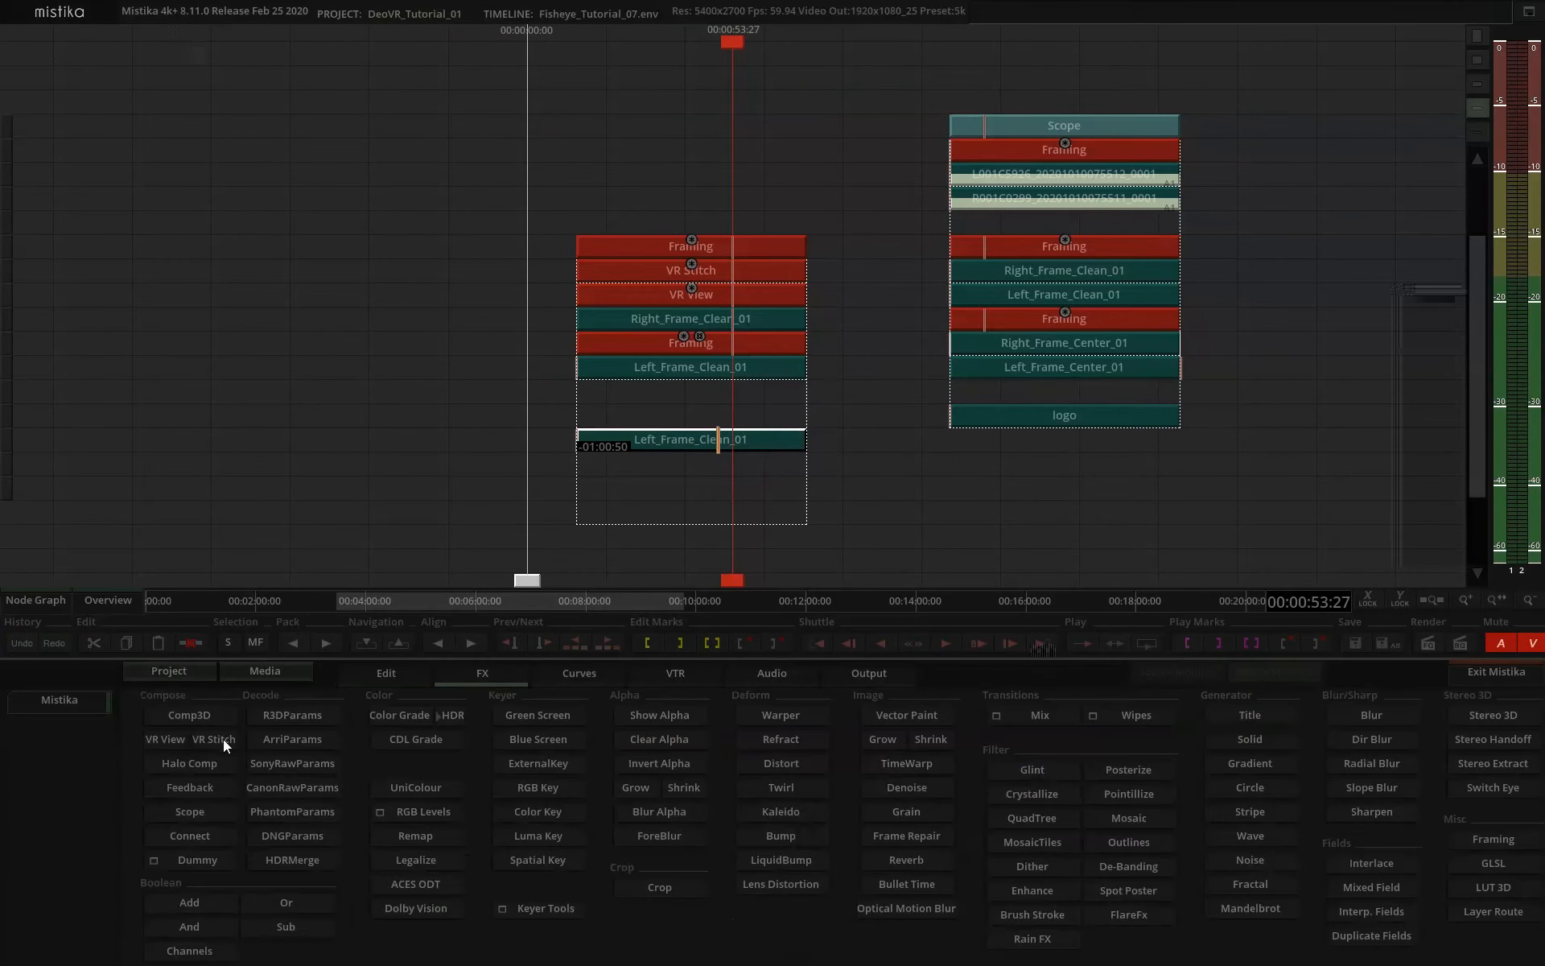
{"action": "left_click", "coordinate": [164, 741]}
Stack a Framing effect over Right_Frame_Clean_01 beneath the lower Left_Frame_Clean_01 clip, and set the new VR View's mapping to LatLong.
{"action": "left_click", "coordinate": [707, 320]}
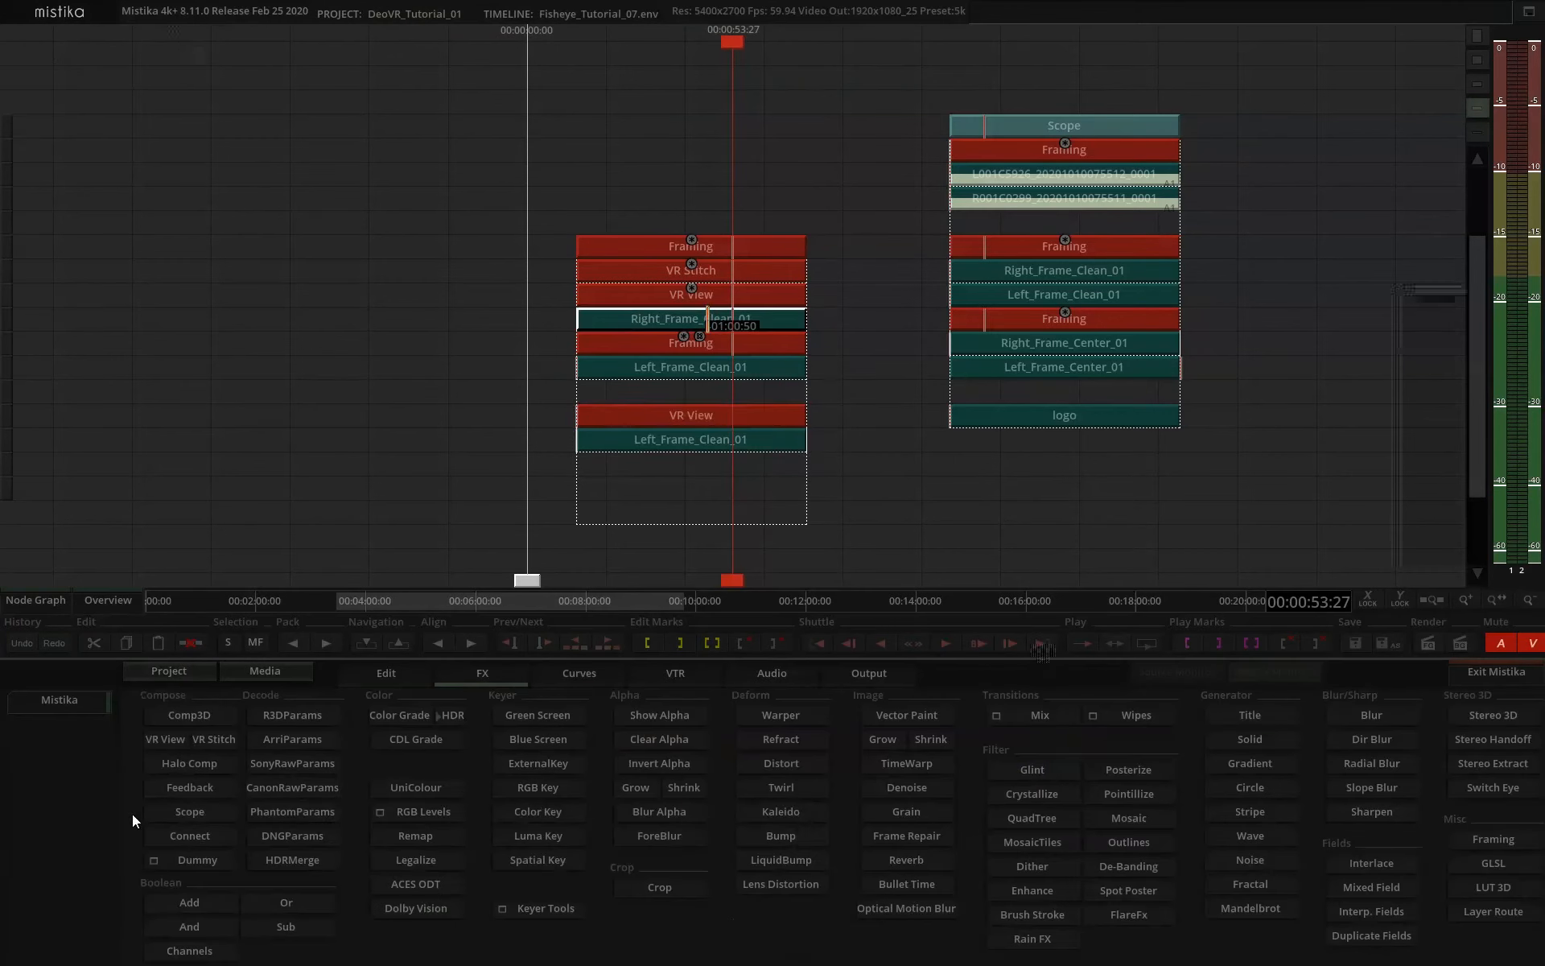
{"action": "left_click_drag", "start_coordinate": [641, 356], "coordinate": [633, 494]}
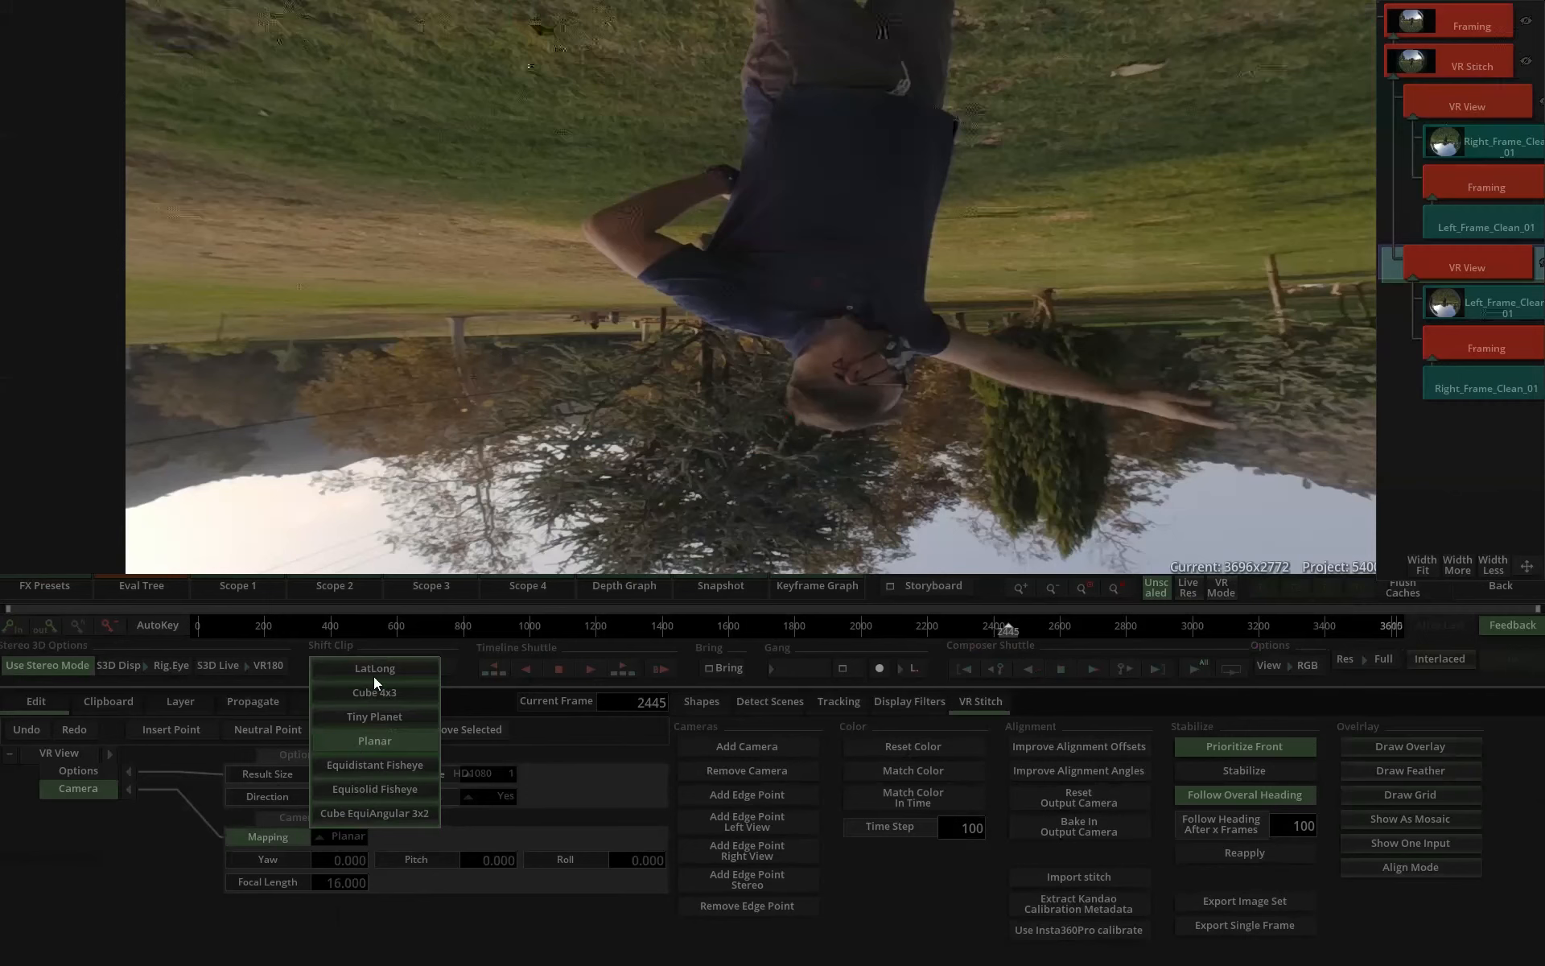
{"action": "left_click", "coordinate": [374, 676]}
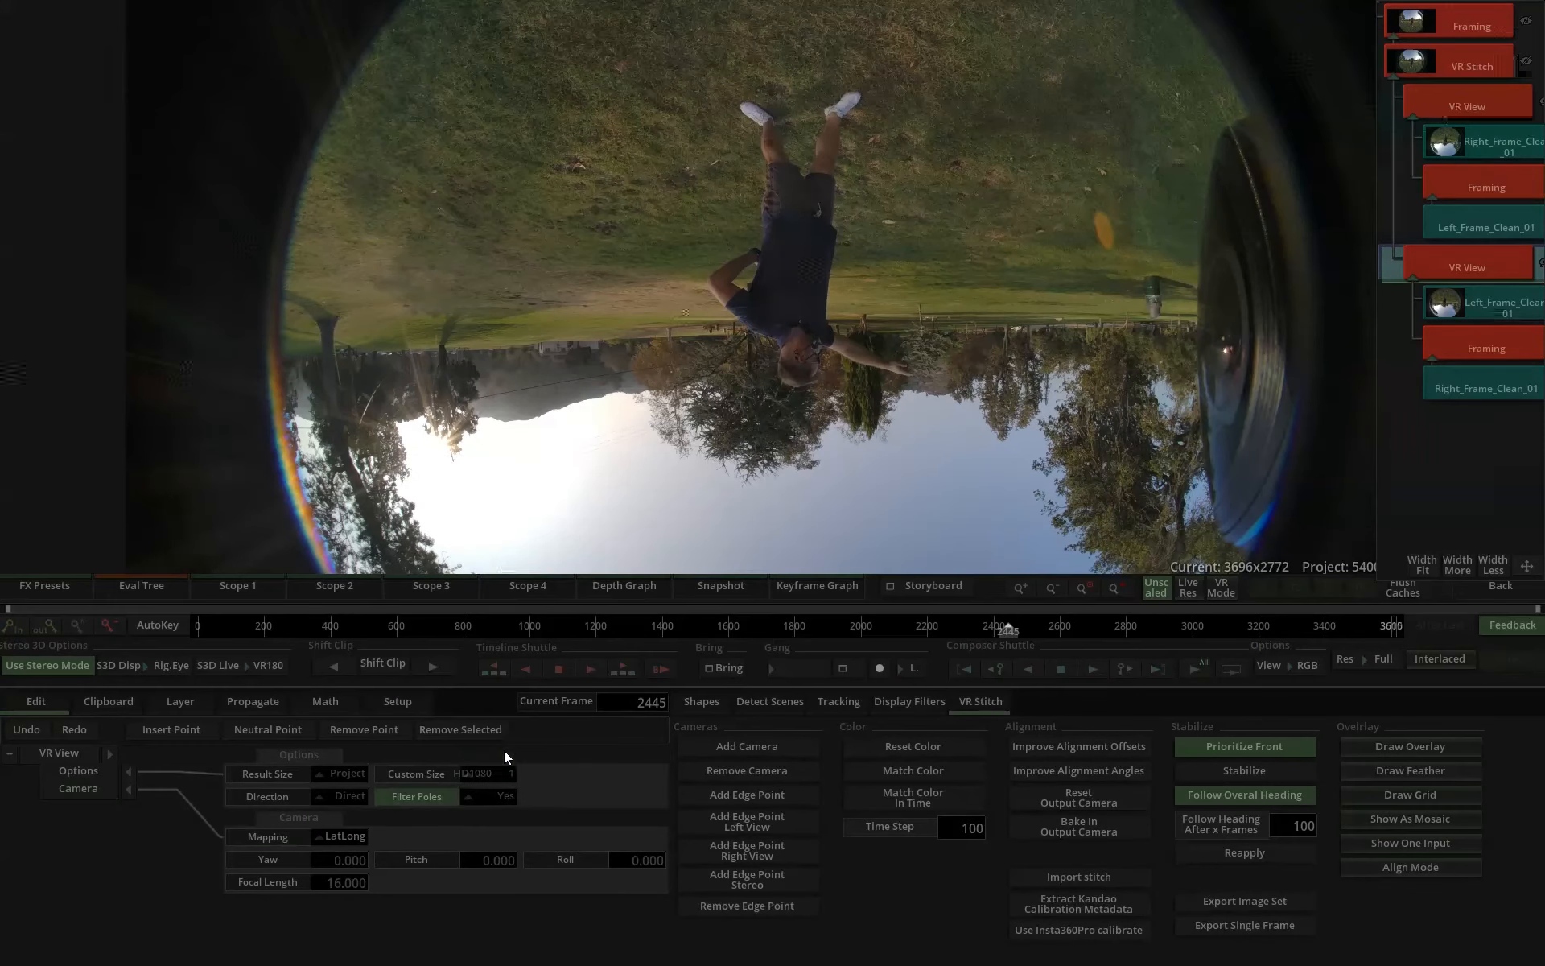
Draw a closed curved shape on the lower Framing layer around the neighbouring lens intruding at the image's left edge.
{"action": "left_click", "coordinate": [1473, 346]}
{"action": "left_click", "coordinate": [769, 702]}
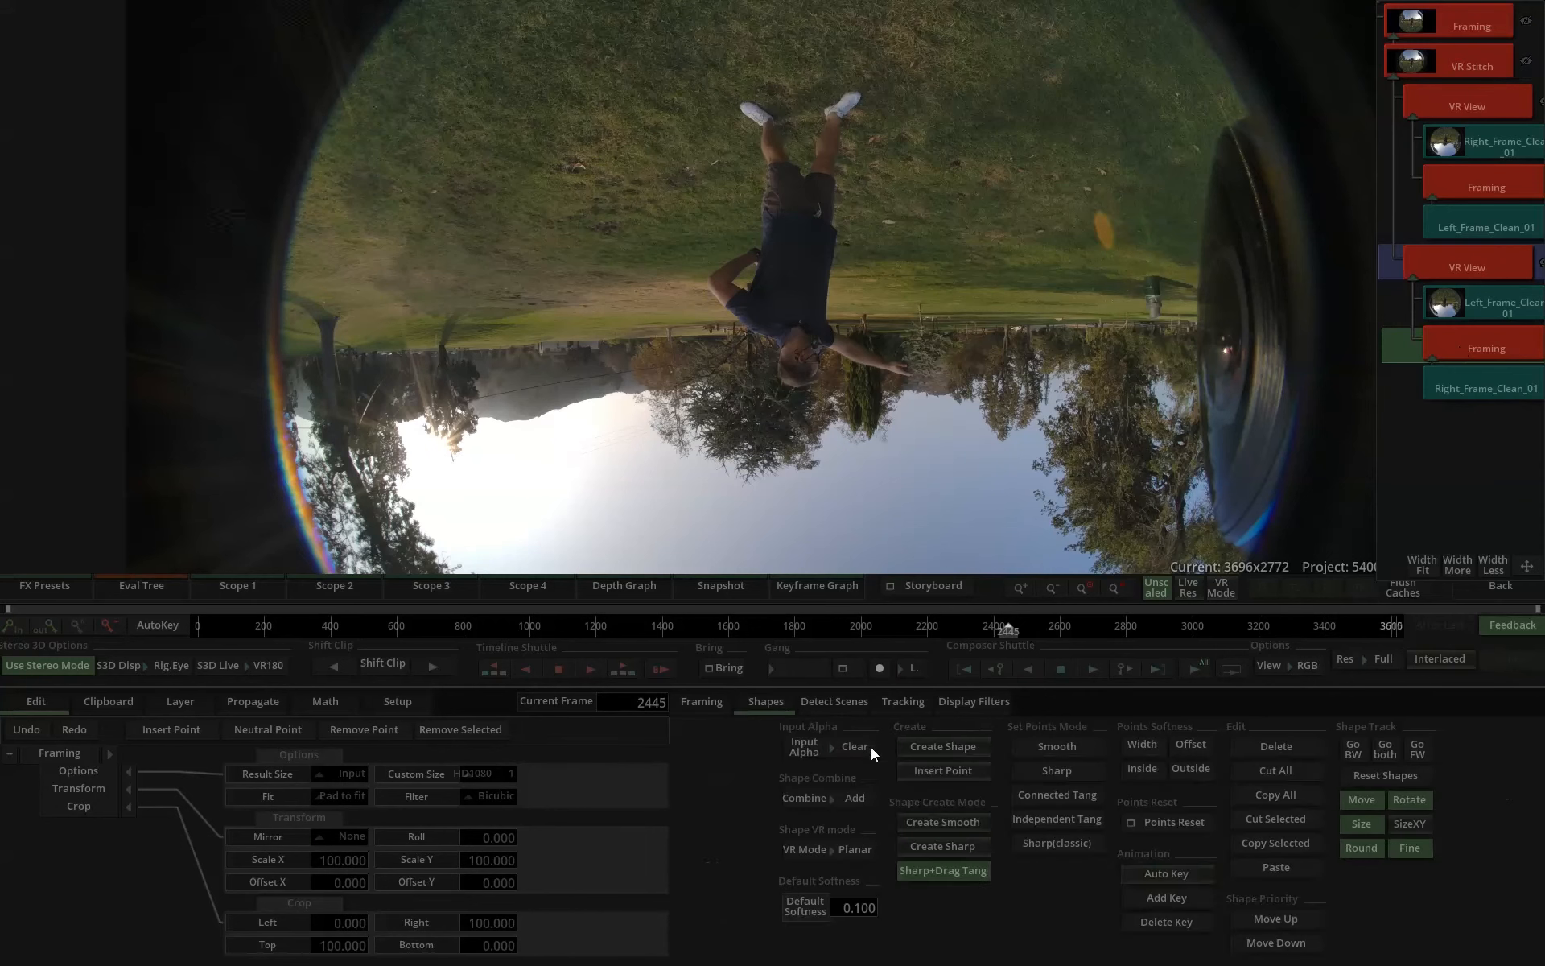
{"action": "left_click", "coordinate": [962, 748]}
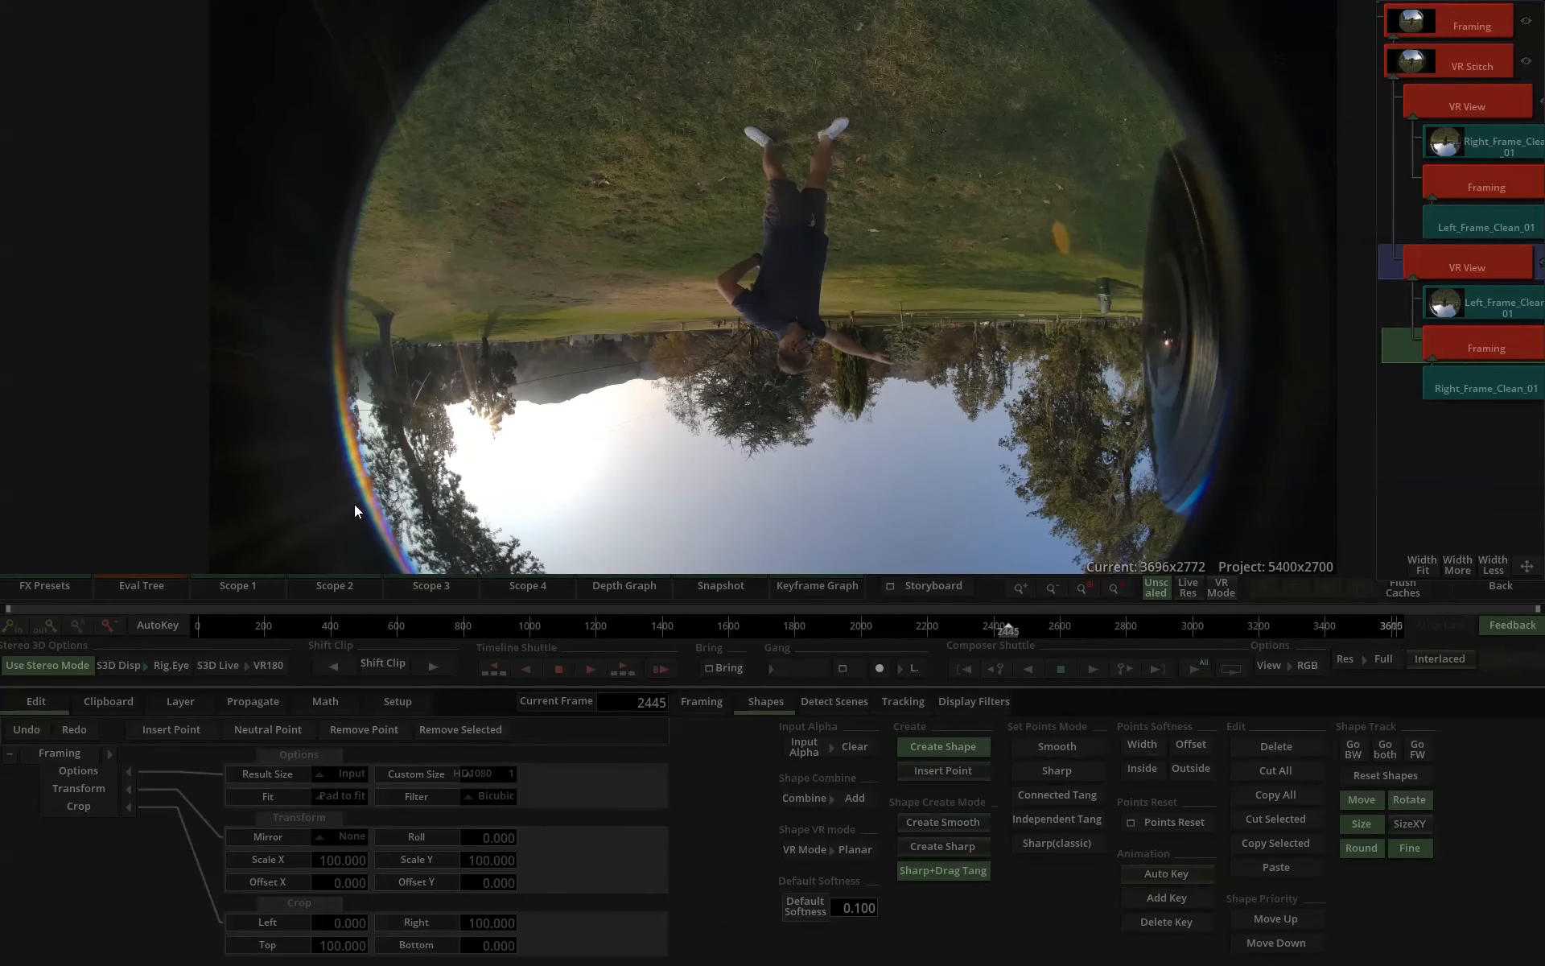
{"action": "left_click", "coordinate": [354, 505]}
{"action": "left_click", "coordinate": [422, 417]}
{"action": "left_click", "coordinate": [428, 356]}
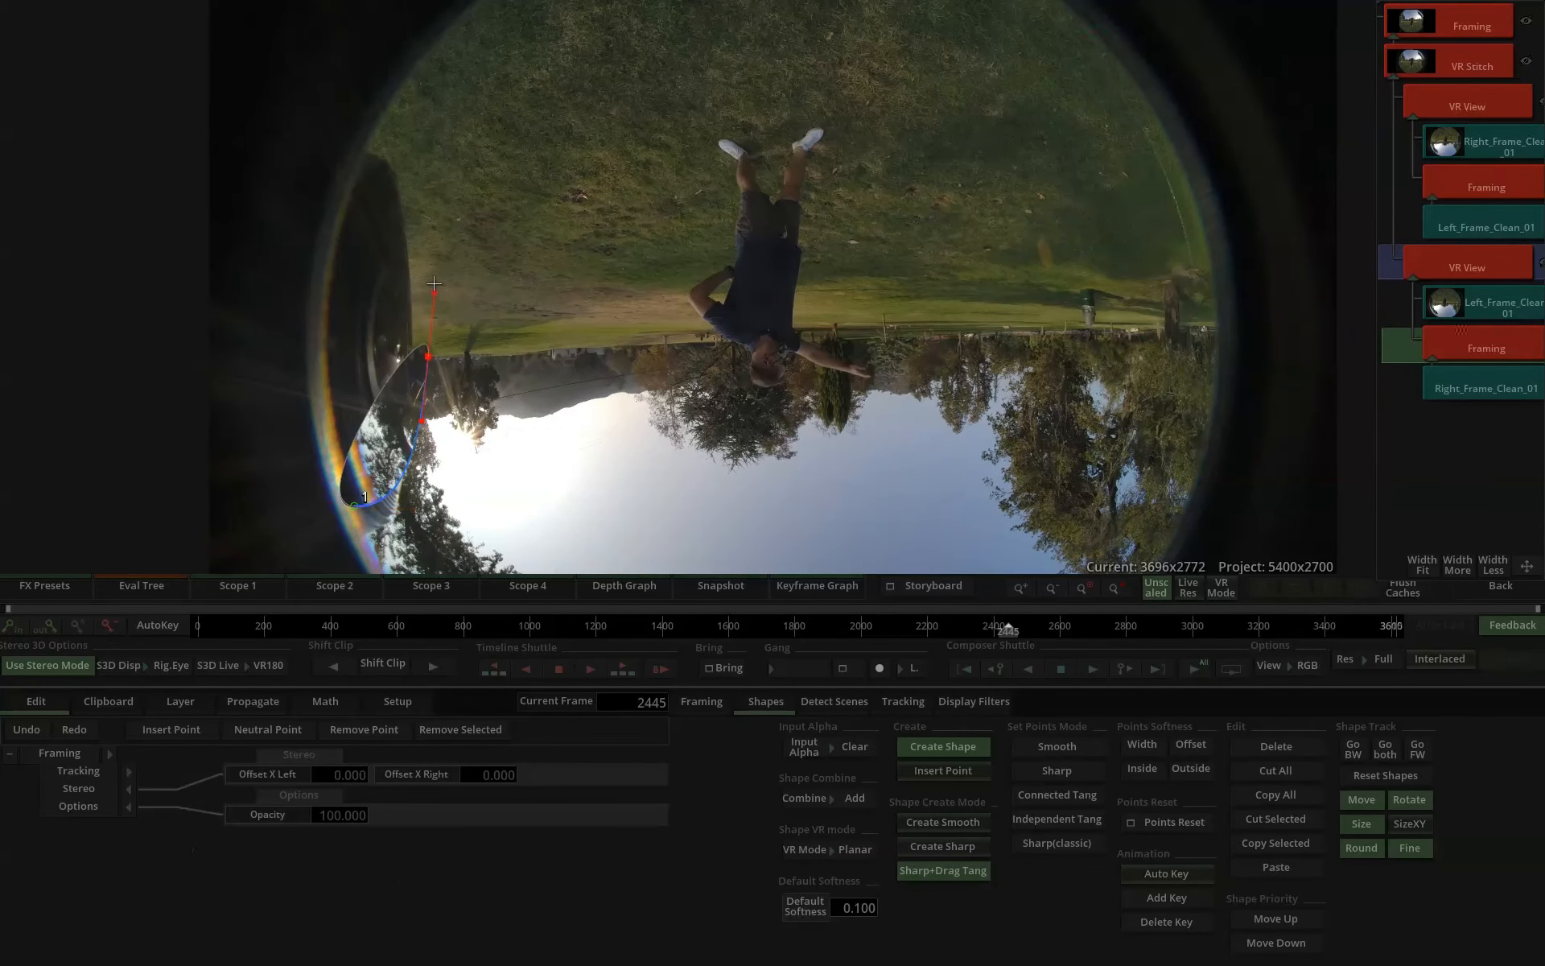
{"action": "left_click_drag", "start_coordinate": [371, 152], "coordinate": [299, 147]}
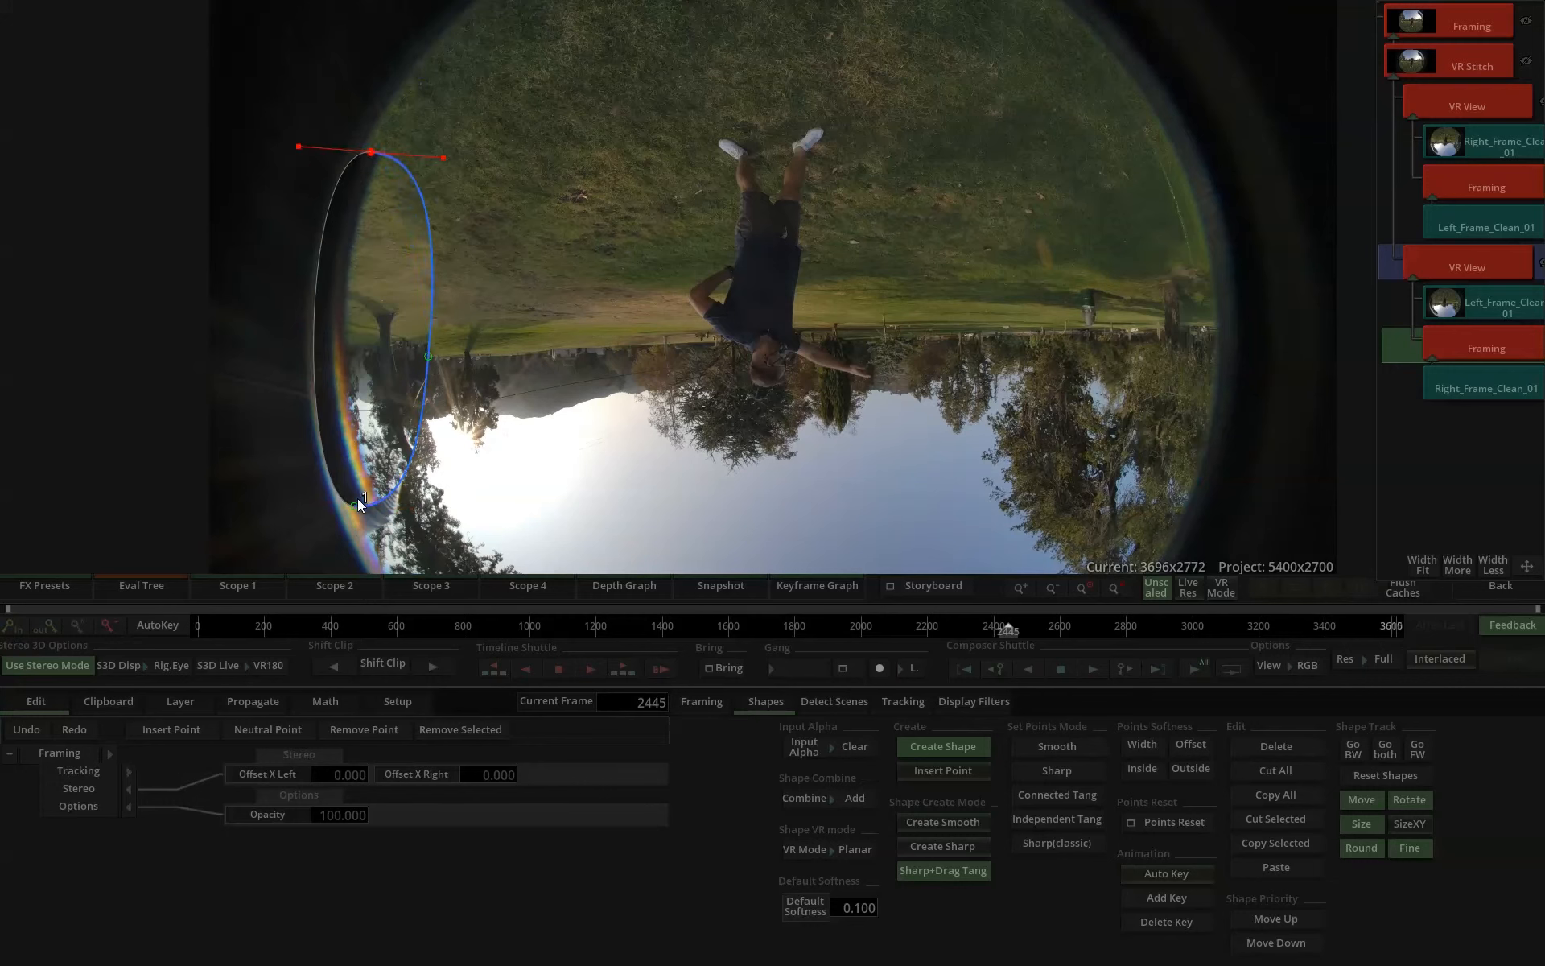
{"action": "left_click", "coordinate": [355, 505]}
Reshape the mask into a taller oval that covers the whole intruding lens, adjusting its points and tangents.
{"action": "left_click_drag", "start_coordinate": [354, 505], "coordinate": [354, 549]}
{"action": "mouse_move", "coordinate": [428, 357]}
{"action": "left_mouse_down"}
{"action": "mouse_move", "coordinate": [399, 354]}
{"action": "mouse_move", "coordinate": [421, 361]}
{"action": "left_mouse_up"}
{"action": "mouse_move", "coordinate": [371, 152]}
{"action": "left_mouse_down"}
{"action": "mouse_move", "coordinate": [316, 163]}
{"action": "mouse_move", "coordinate": [356, 152]}
{"action": "left_mouse_up"}
{"action": "left_click", "coordinate": [421, 363]}
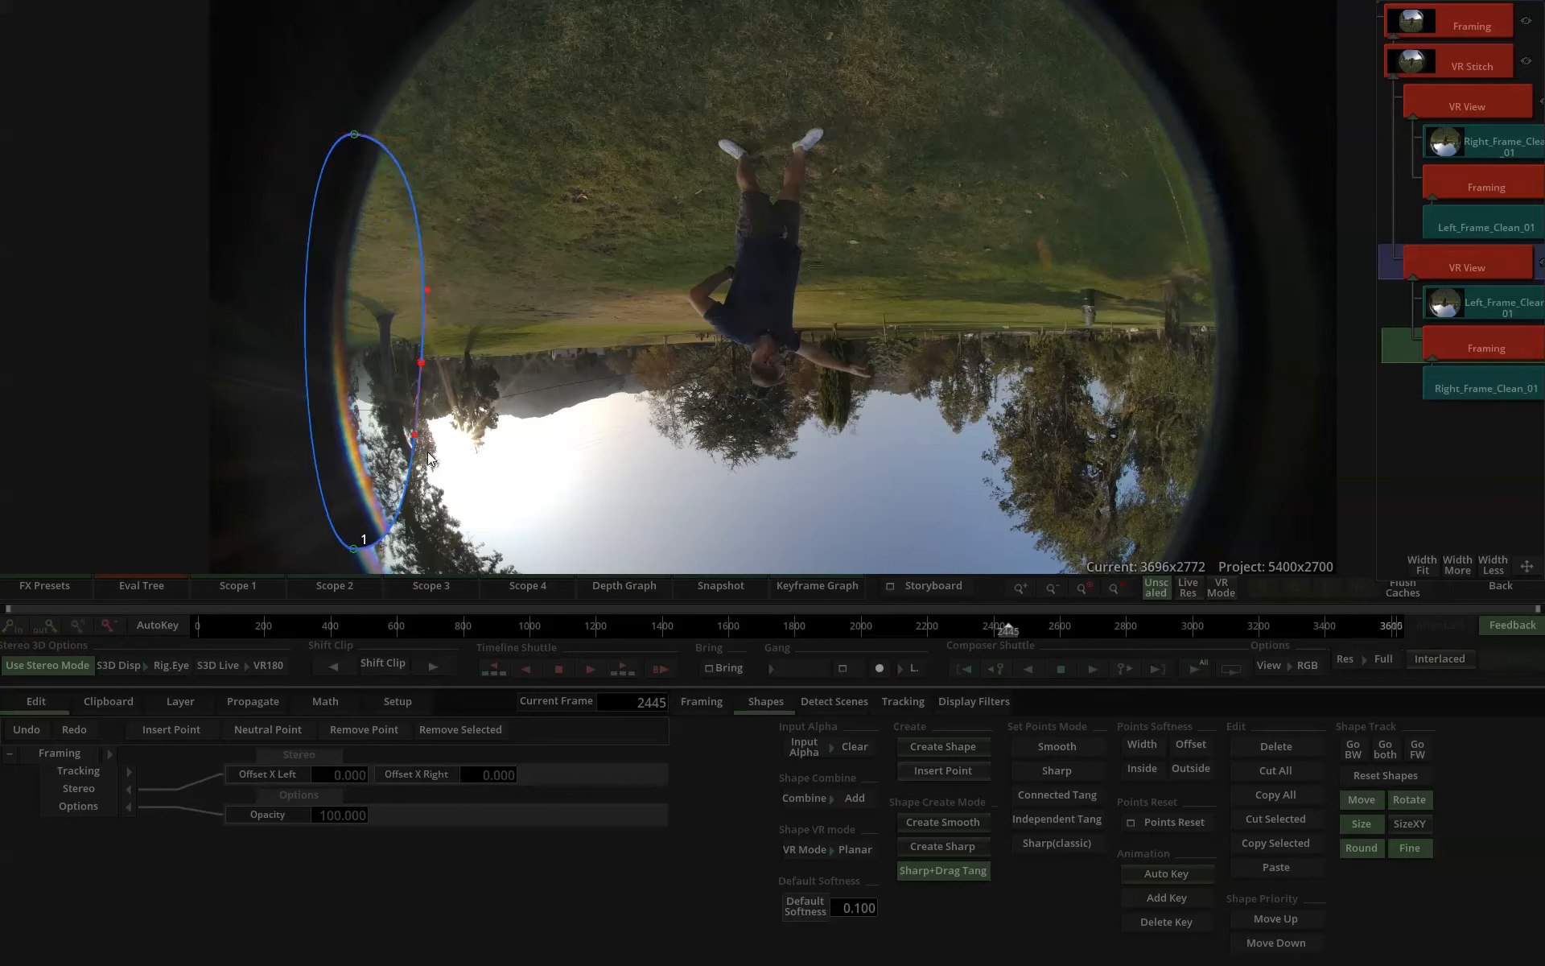
{"action": "left_click_drag", "start_coordinate": [415, 438], "coordinate": [422, 439]}
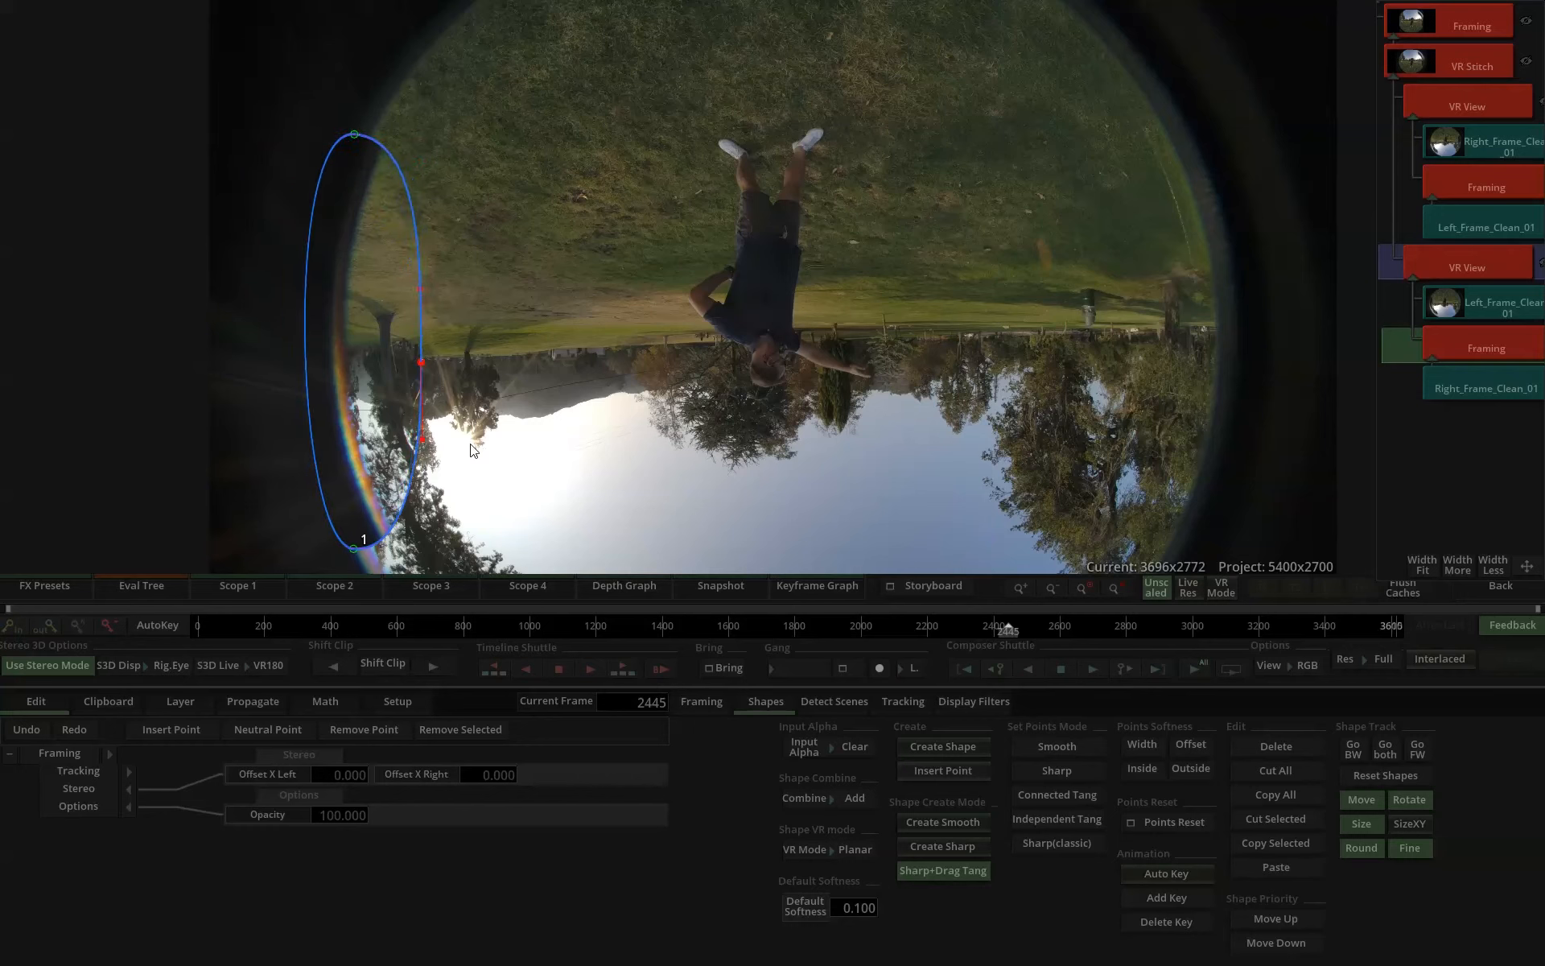
Feather the lens mask outward by widening the outside softness of its points.
{"action": "left_click", "coordinate": [1190, 770]}
{"action": "key", "text": "ctrl+z"}
{"action": "left_click", "coordinate": [253, 461]}
{"action": "left_click", "coordinate": [364, 540]}
{"action": "left_click", "coordinate": [1190, 774]}
{"action": "left_click_drag", "start_coordinate": [1175, 771], "coordinate": [1539, 785]}
Align the patch from Right_Frame_Clean_01 with the horizon and trees by setting Offset X to -1.53 and Offset Y to -1.67.
{"action": "scroll", "coordinate": [447, 385], "scroll_direction": "up", "scroll_amount": 2}
{"action": "scroll", "coordinate": [446, 385], "scroll_direction": "up", "scroll_amount": 2}
{"action": "left_click_drag", "start_coordinate": [395, 394], "coordinate": [1009, 342]}
{"action": "scroll", "coordinate": [678, 373], "scroll_direction": "up", "scroll_amount": 2}
{"action": "left_click_drag", "start_coordinate": [663, 390], "coordinate": [655, 280]}
{"action": "scroll", "coordinate": [657, 280], "scroll_direction": "up", "scroll_amount": 2}
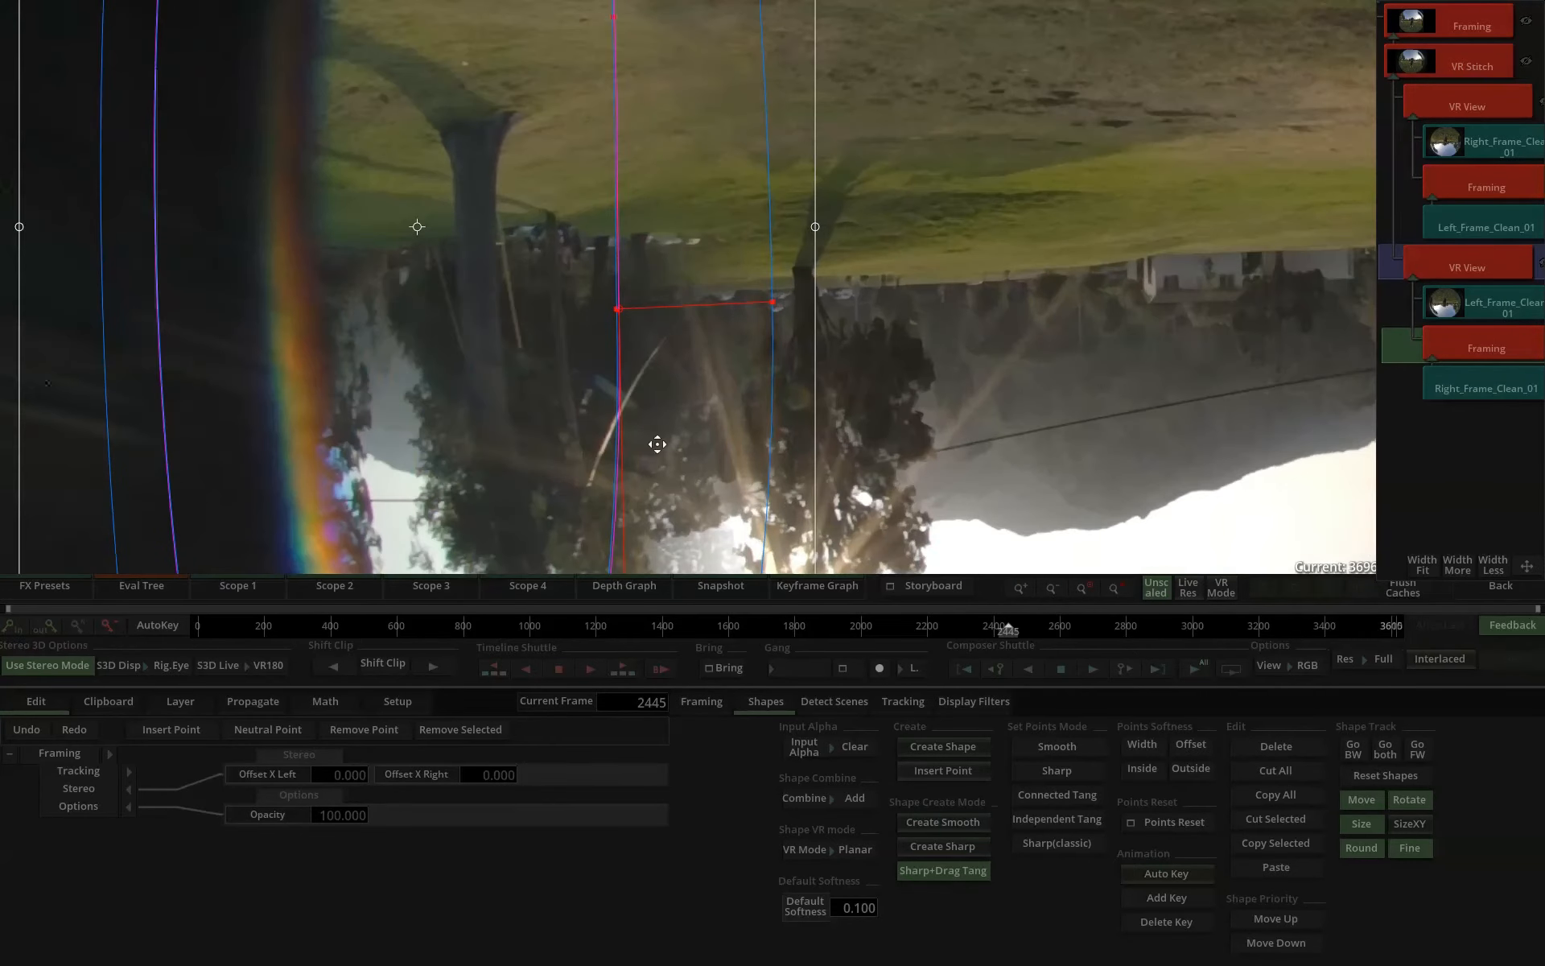
{"action": "left_click", "coordinate": [1477, 347]}
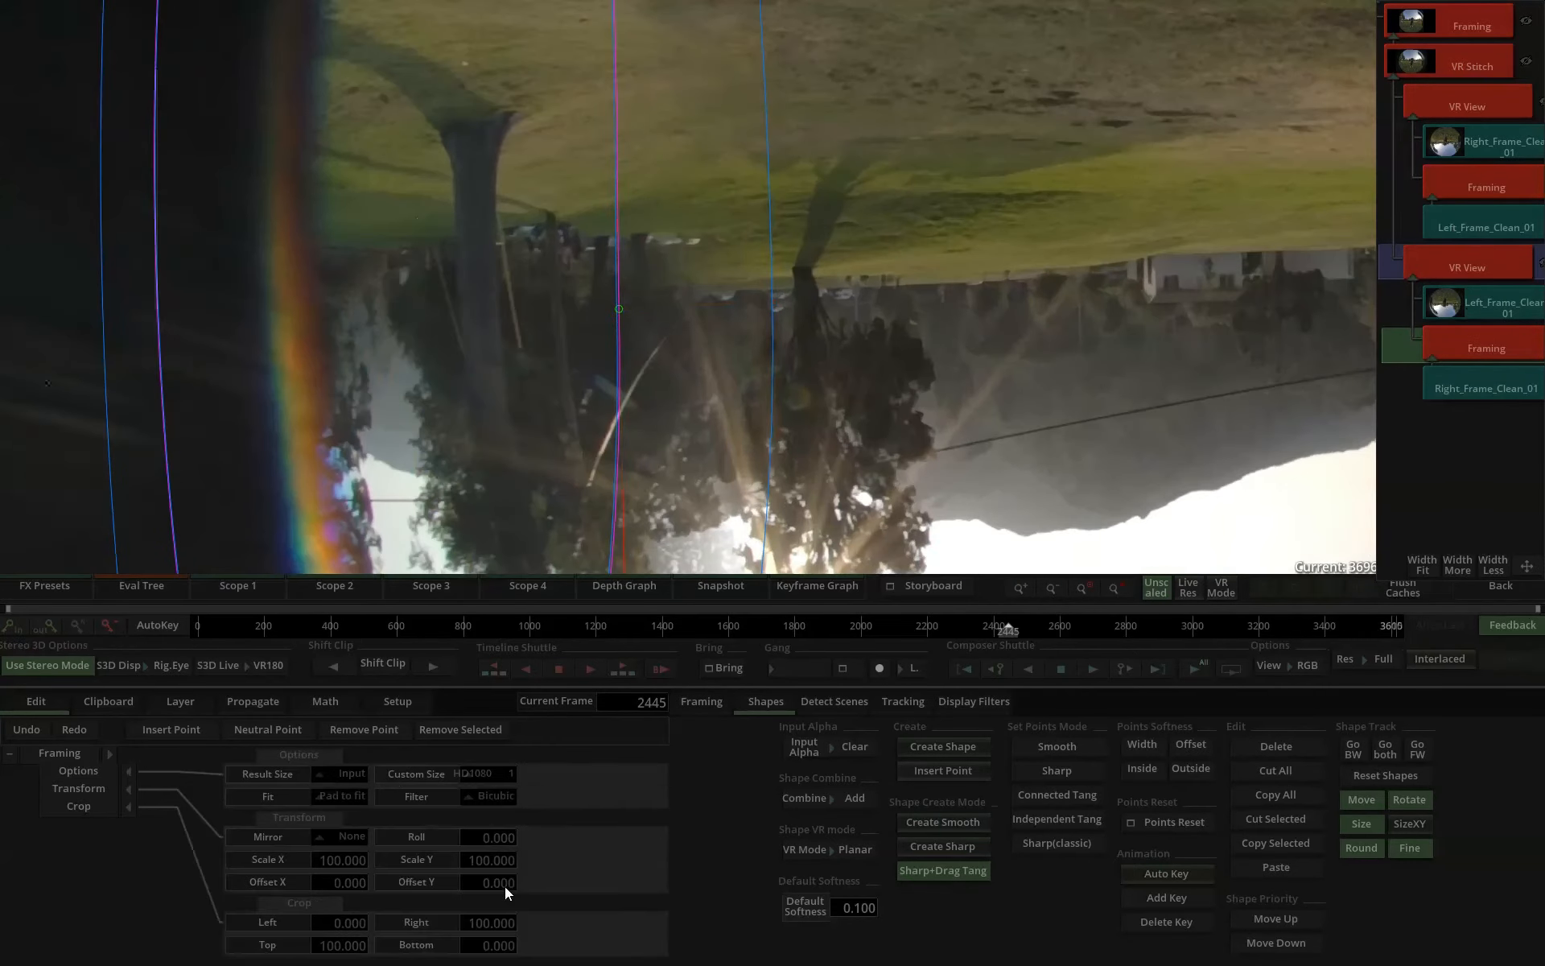
{"action": "left_click_drag", "start_coordinate": [492, 884], "coordinate": [223, 844]}
{"action": "scroll", "coordinate": [730, 293], "scroll_direction": "up", "scroll_amount": 2}
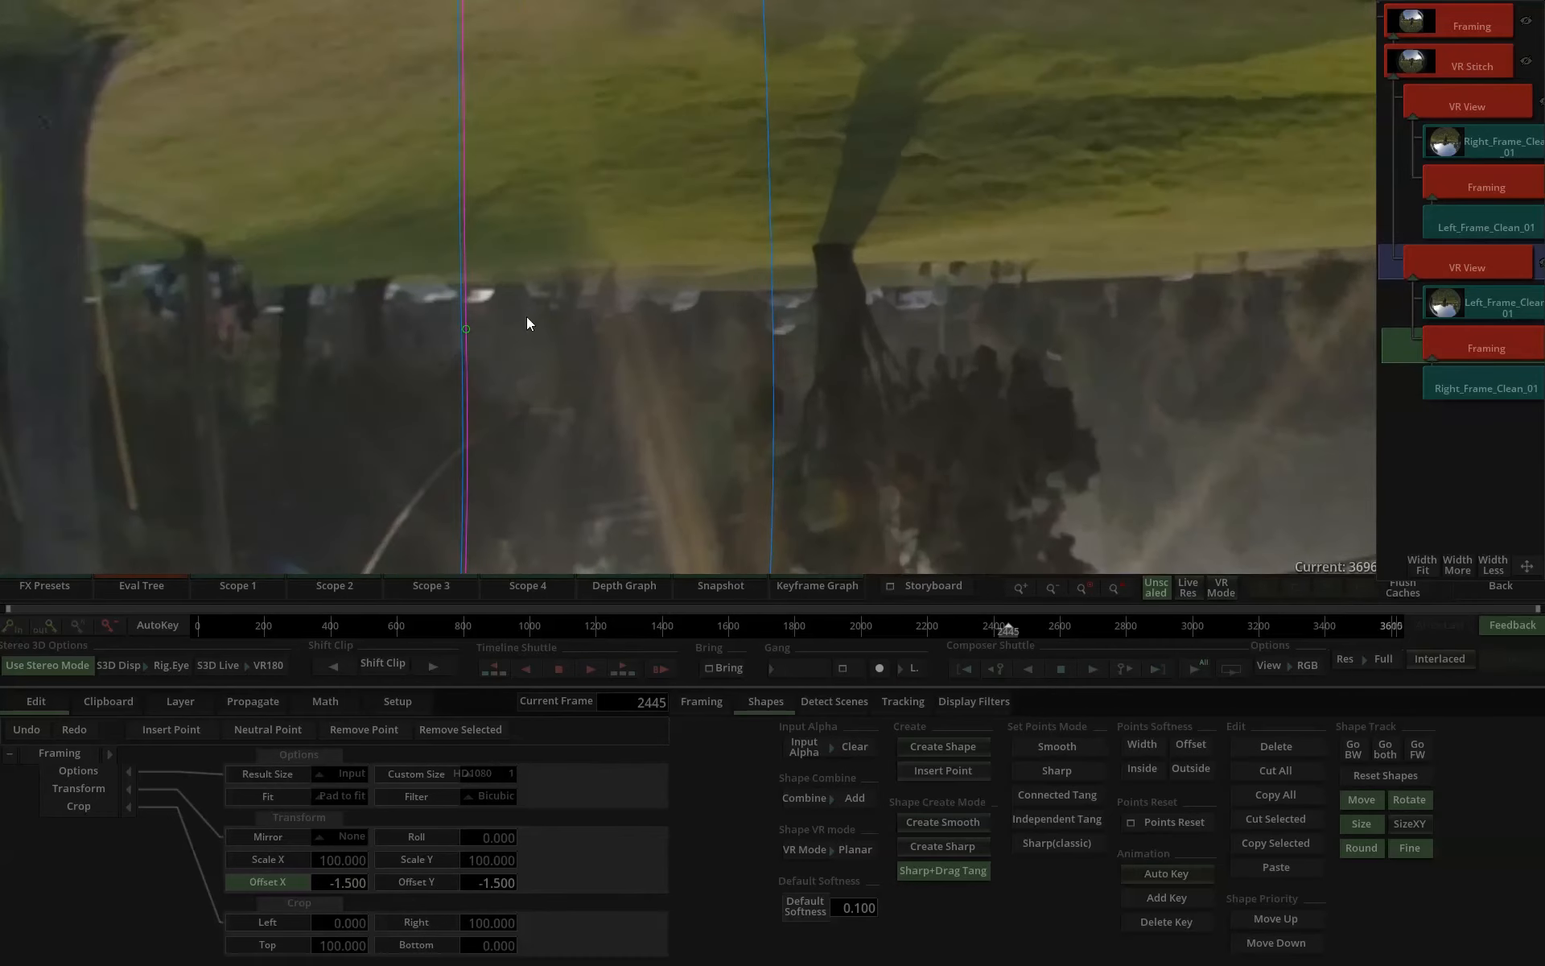
{"action": "mouse_move", "coordinate": [515, 883]}
{"action": "left_mouse_down"}
{"action": "mouse_move", "coordinate": [529, 890]}
{"action": "mouse_move", "coordinate": [495, 886]}
{"action": "left_mouse_up"}
{"action": "mouse_move", "coordinate": [354, 885]}
{"action": "left_mouse_down"}
{"action": "mouse_move", "coordinate": [319, 883]}
{"action": "mouse_move", "coordinate": [332, 883]}
{"action": "left_mouse_up"}
Match the tree near the lower part of the mask by setting the lower Framing's Scale Y to 100.2.
{"action": "scroll", "coordinate": [669, 509], "scroll_direction": "down", "scroll_amount": 3}
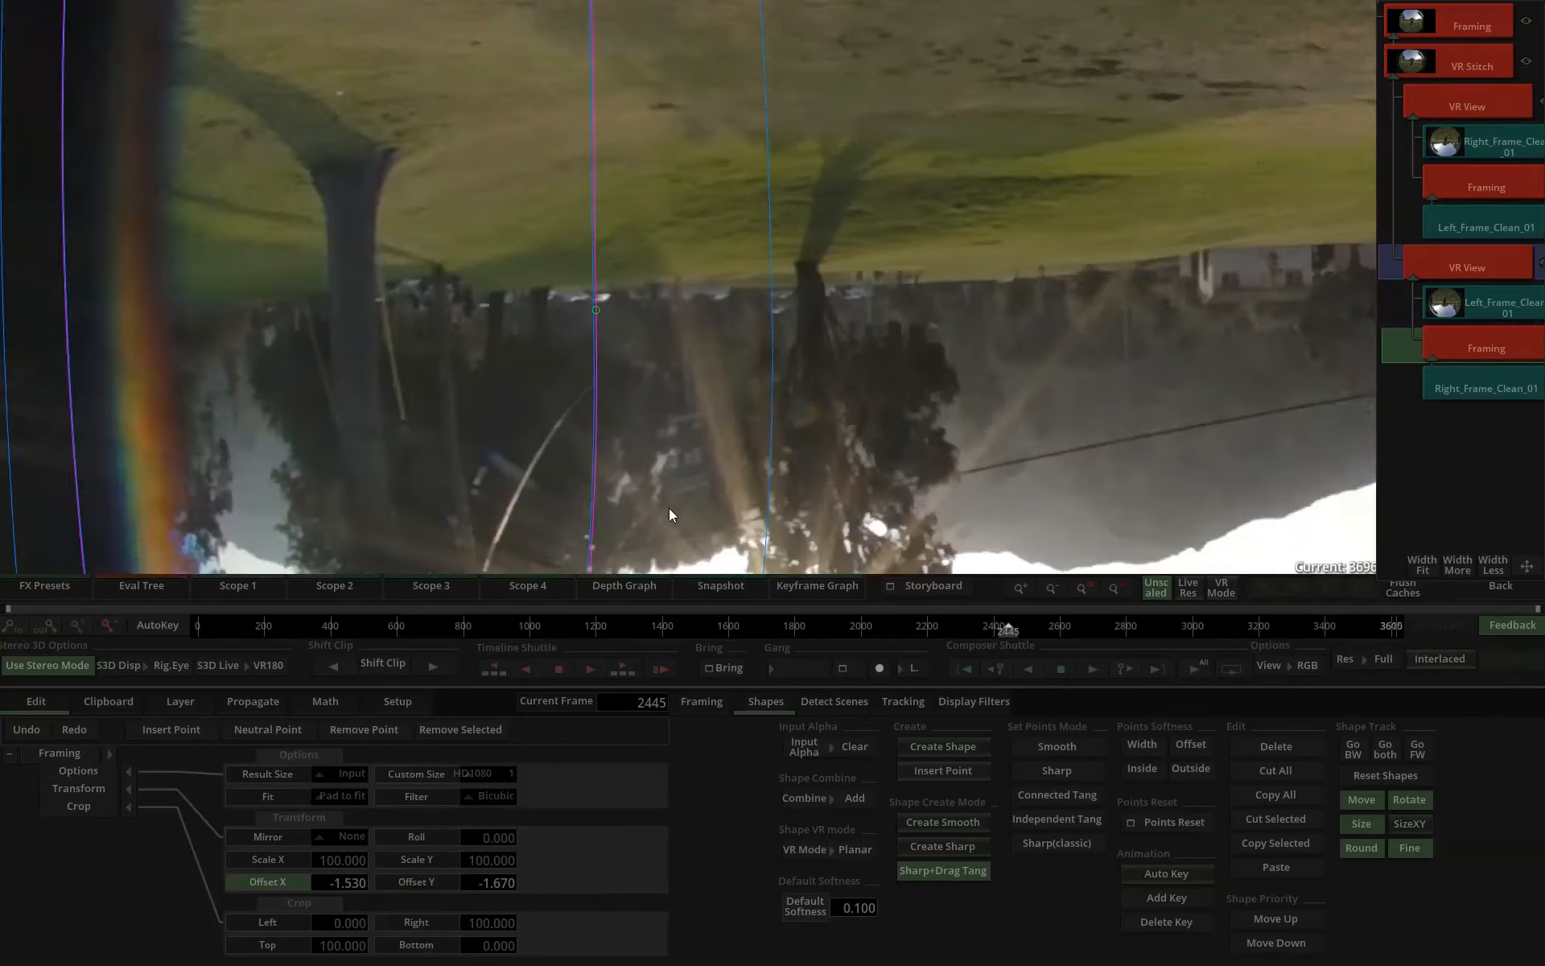
{"action": "scroll", "coordinate": [736, 434], "scroll_direction": "up", "scroll_amount": 4}
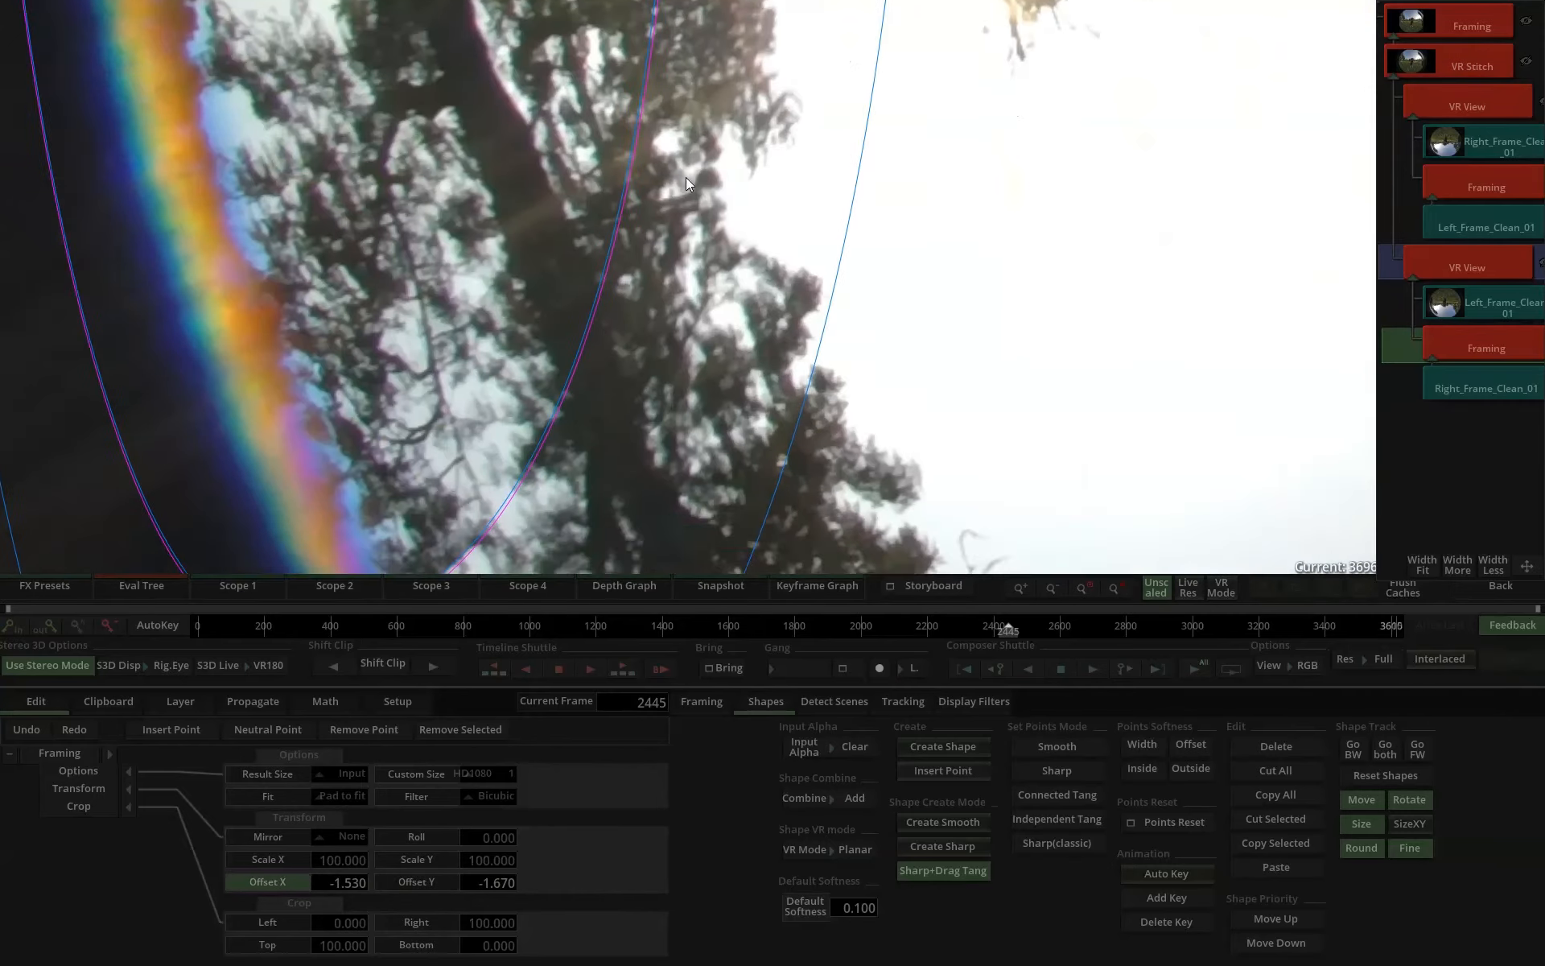
{"action": "left_click_drag", "start_coordinate": [483, 859], "coordinate": [519, 862]}
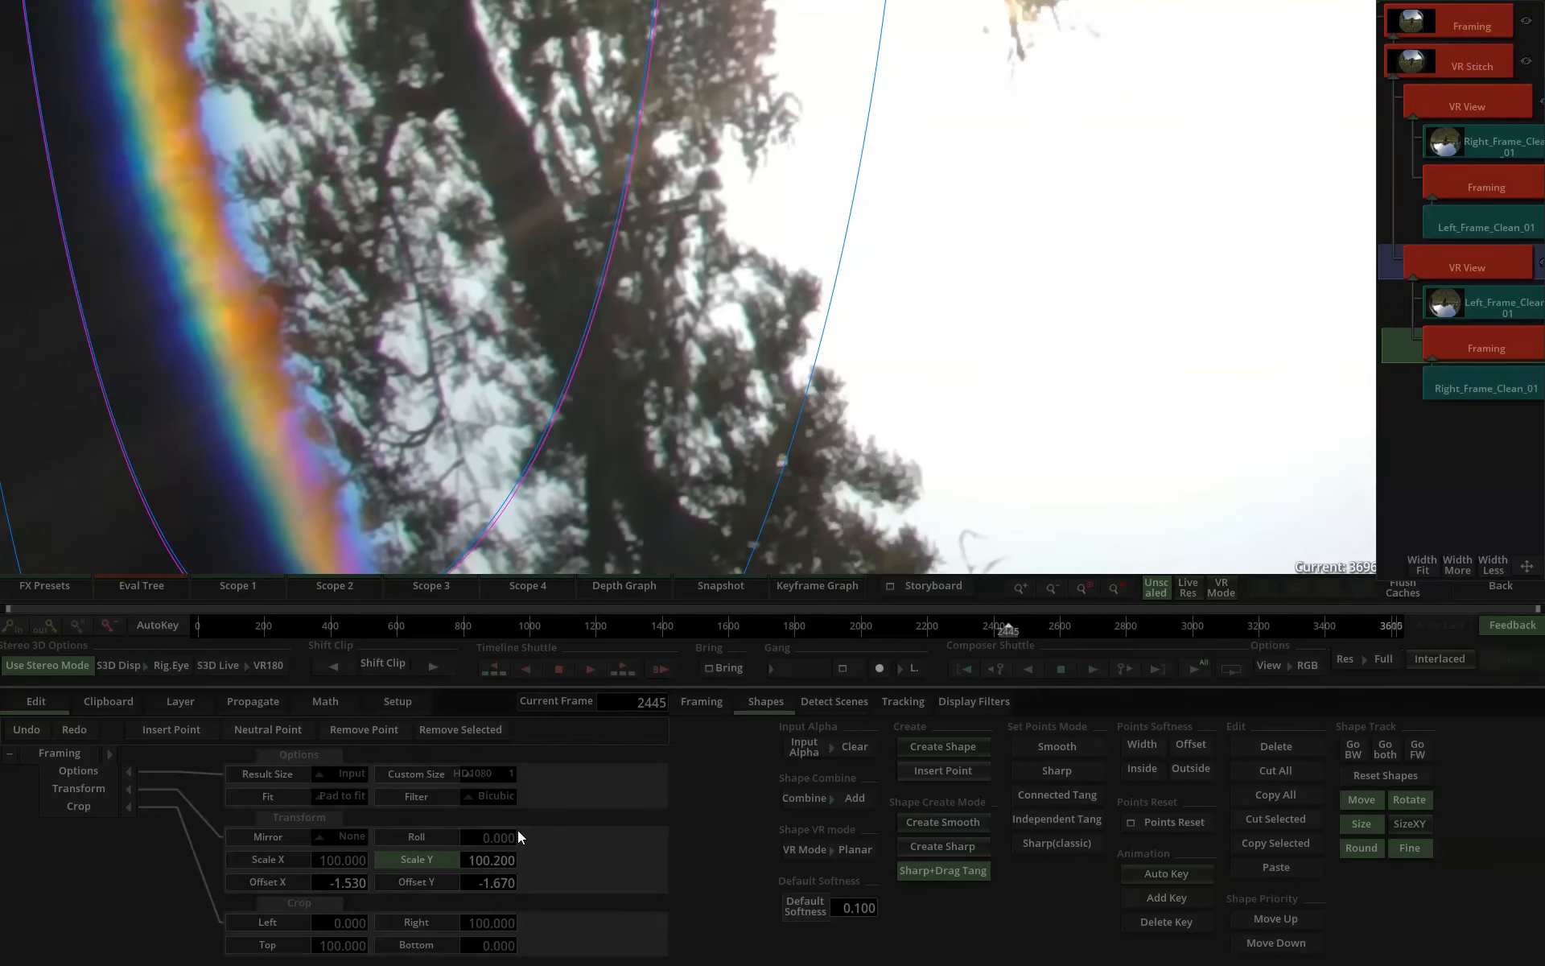
{"action": "scroll", "coordinate": [689, 466], "scroll_direction": "down", "scroll_amount": 3}
{"action": "scroll", "coordinate": [689, 465], "scroll_direction": "down", "scroll_amount": 3}
Compare the lower VR View's patched result with the original Left_Frame_Clean_01 source, and return to the timeline.
{"action": "left_click_drag", "start_coordinate": [905, 310], "coordinate": [621, 557]}
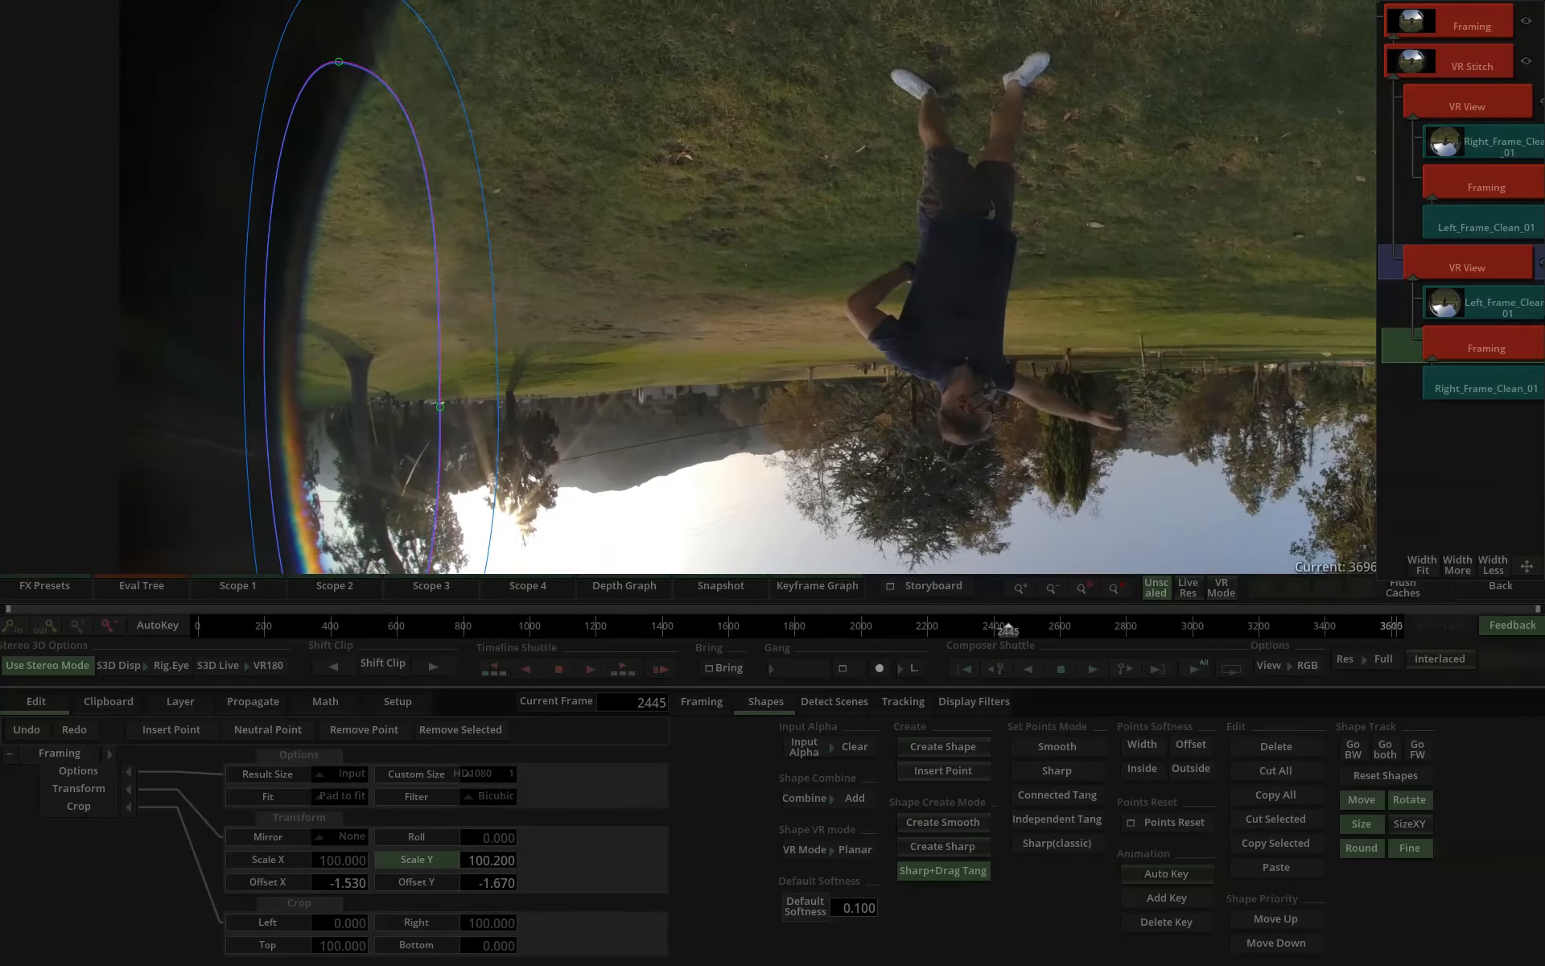
{"action": "left_click", "coordinate": [1480, 272]}
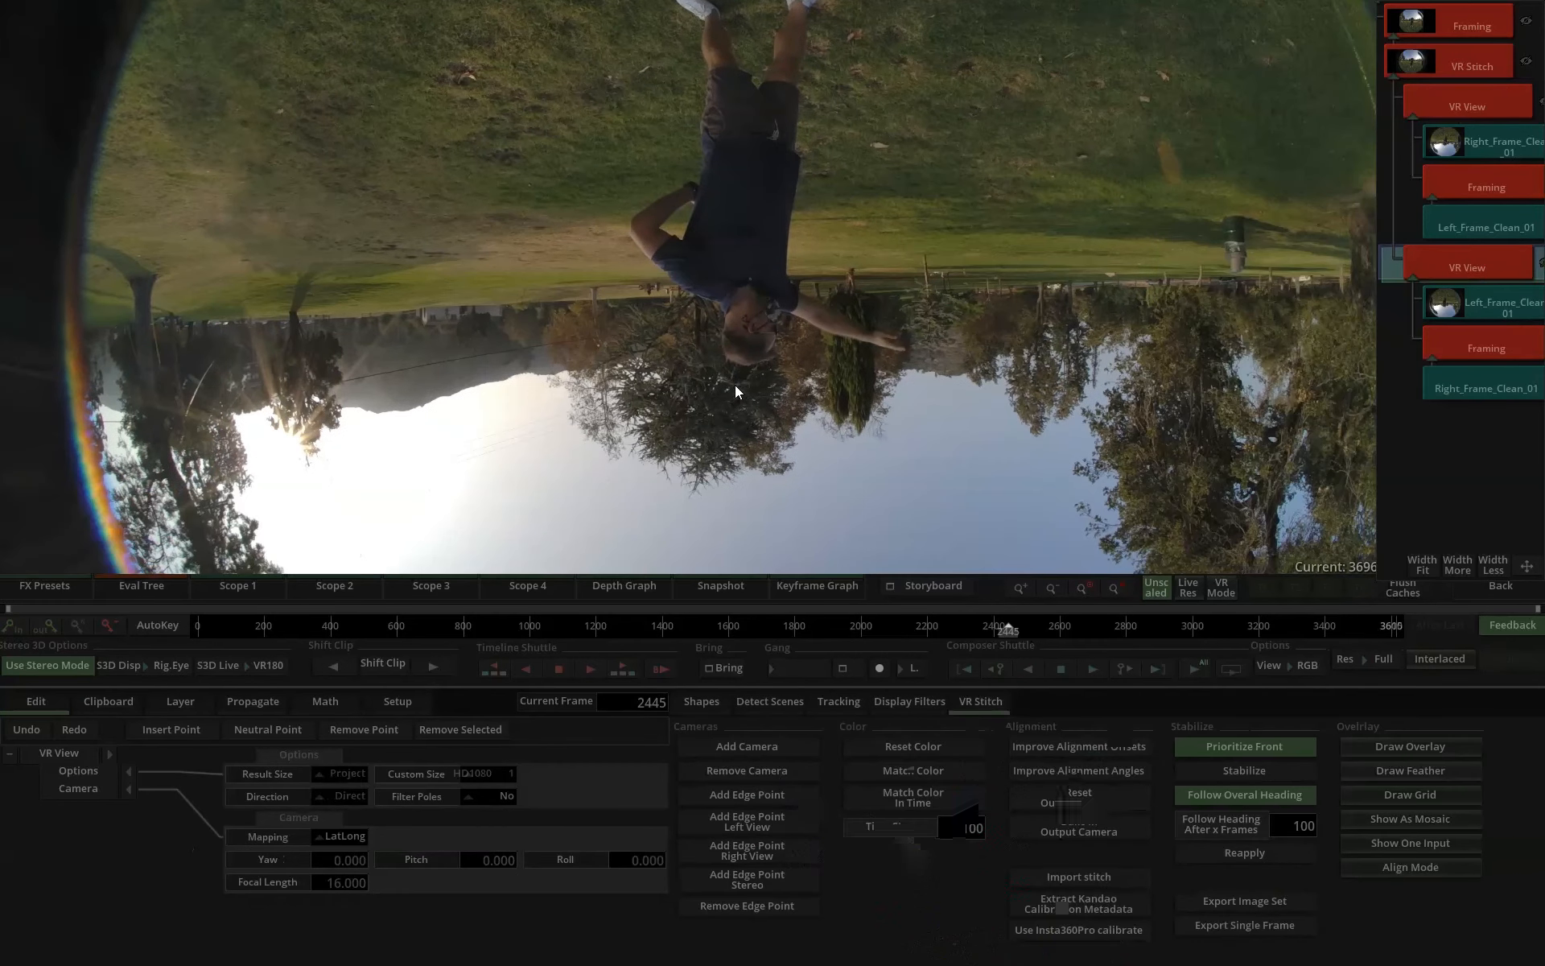
{"action": "left_click_drag", "start_coordinate": [736, 385], "coordinate": [953, 456]}
{"action": "left_click", "coordinate": [1484, 298]}
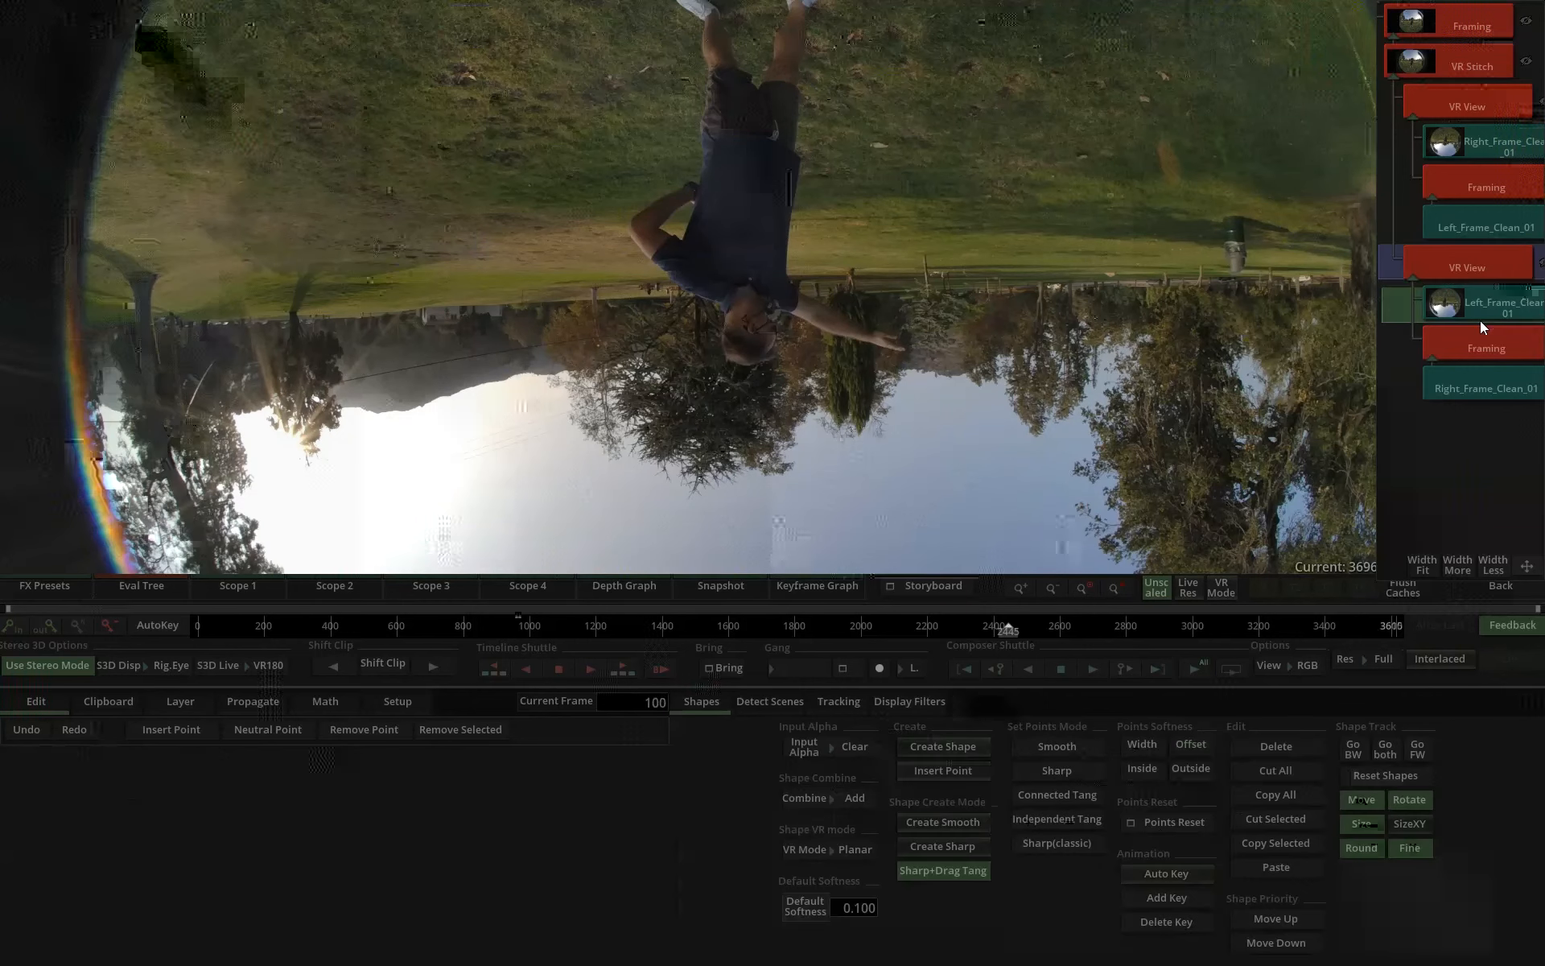
{"action": "left_click", "coordinate": [1480, 266]}
{"action": "left_click", "coordinate": [1482, 293]}
{"action": "left_click", "coordinate": [1485, 267]}
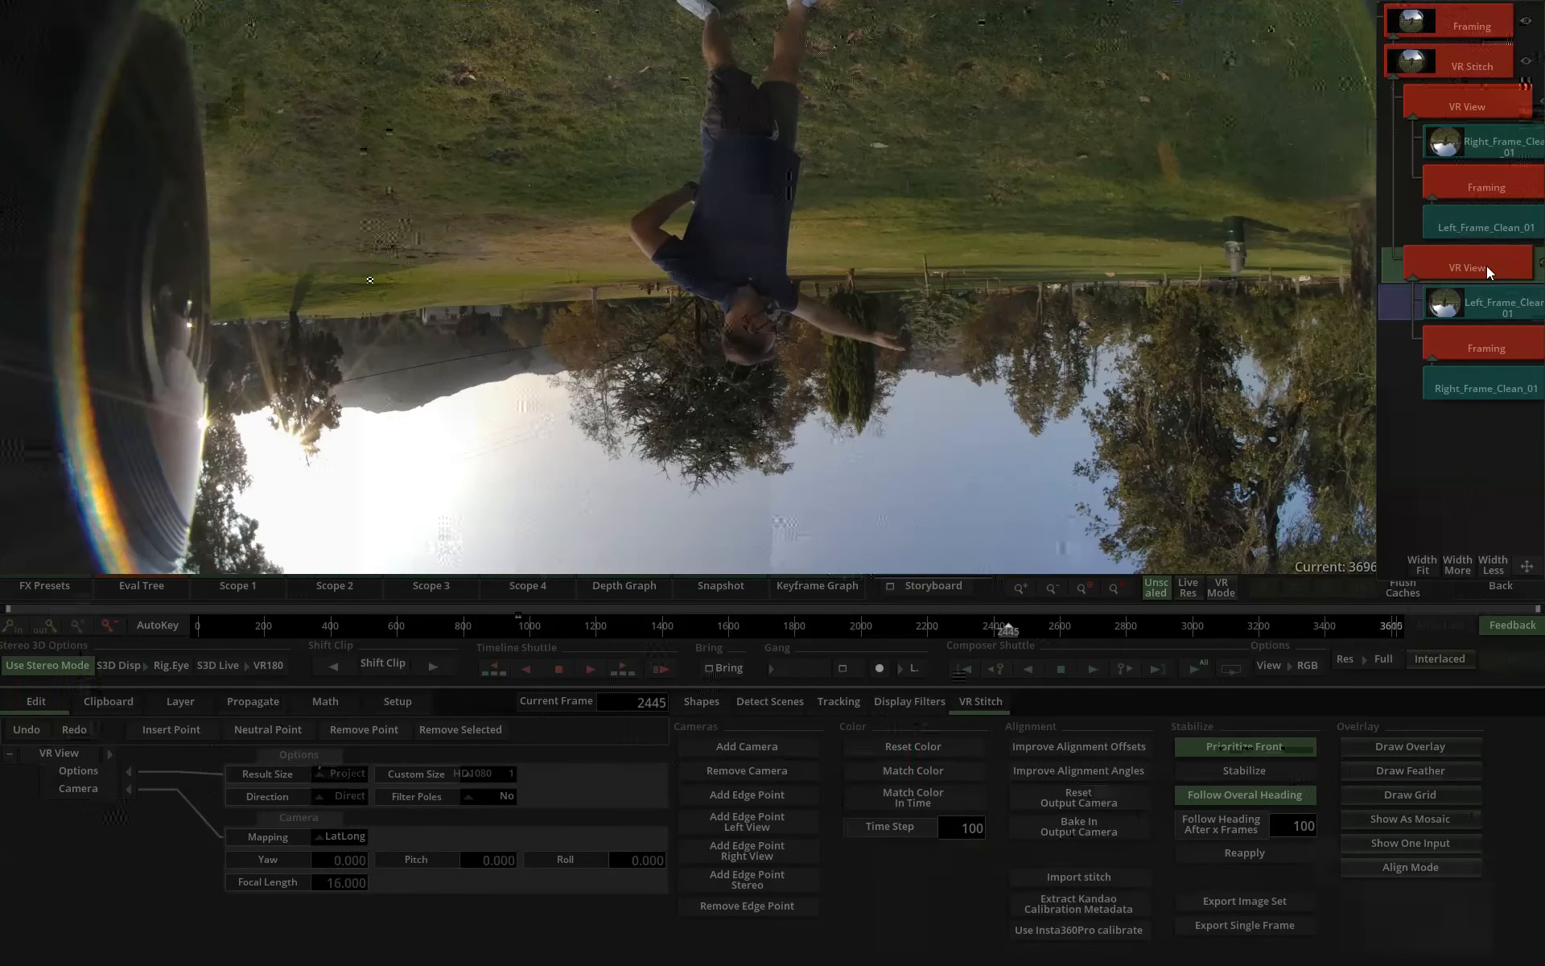
{"action": "left_click", "coordinate": [1494, 592]}
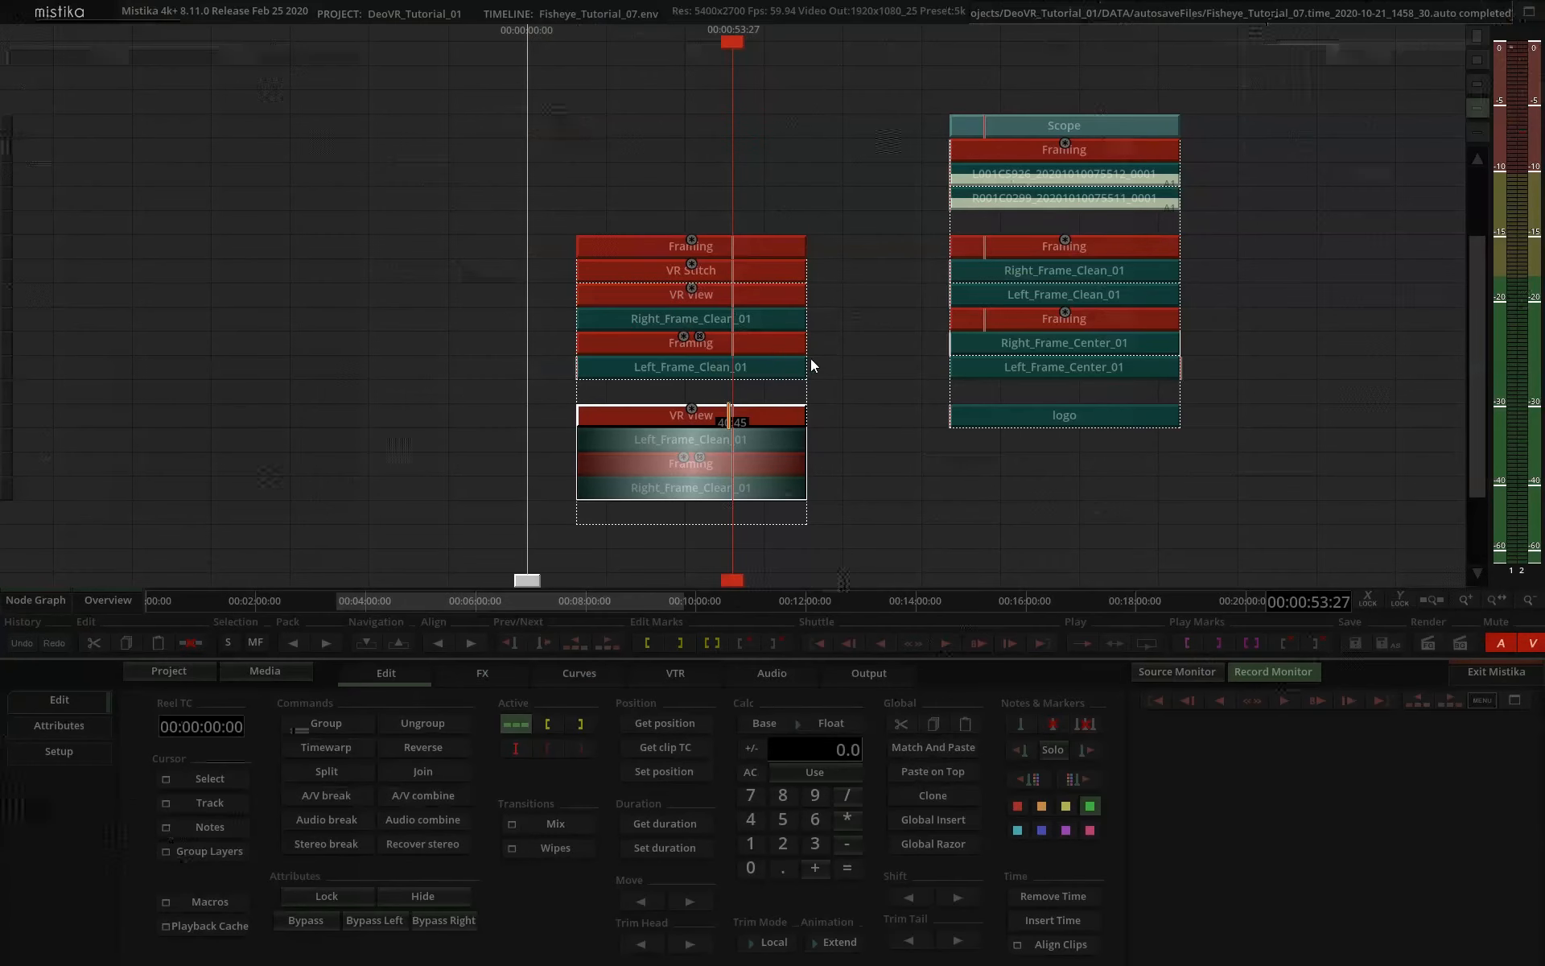
Crop the upper edge of the topmost Framing by setting its Top crop to 95.4, and return to the timeline.
{"action": "left_click", "coordinate": [725, 253]}
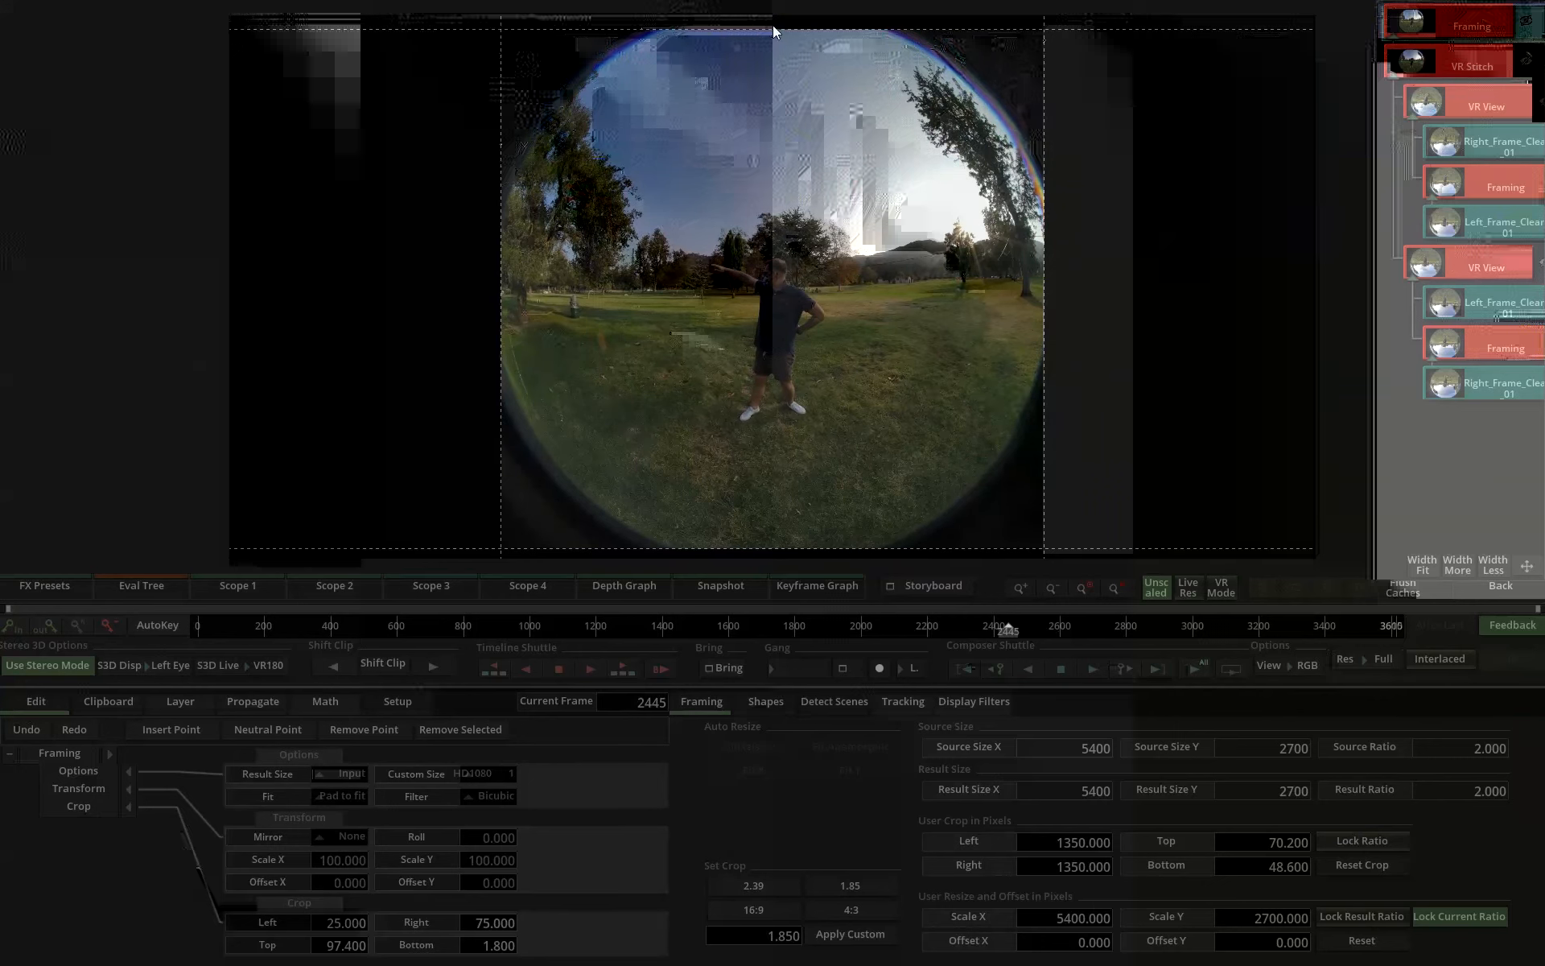
{"action": "mouse_move", "coordinate": [348, 946]}
{"action": "left_mouse_down"}
{"action": "mouse_move", "coordinate": [366, 945]}
{"action": "mouse_move", "coordinate": [336, 947]}
{"action": "left_mouse_up"}
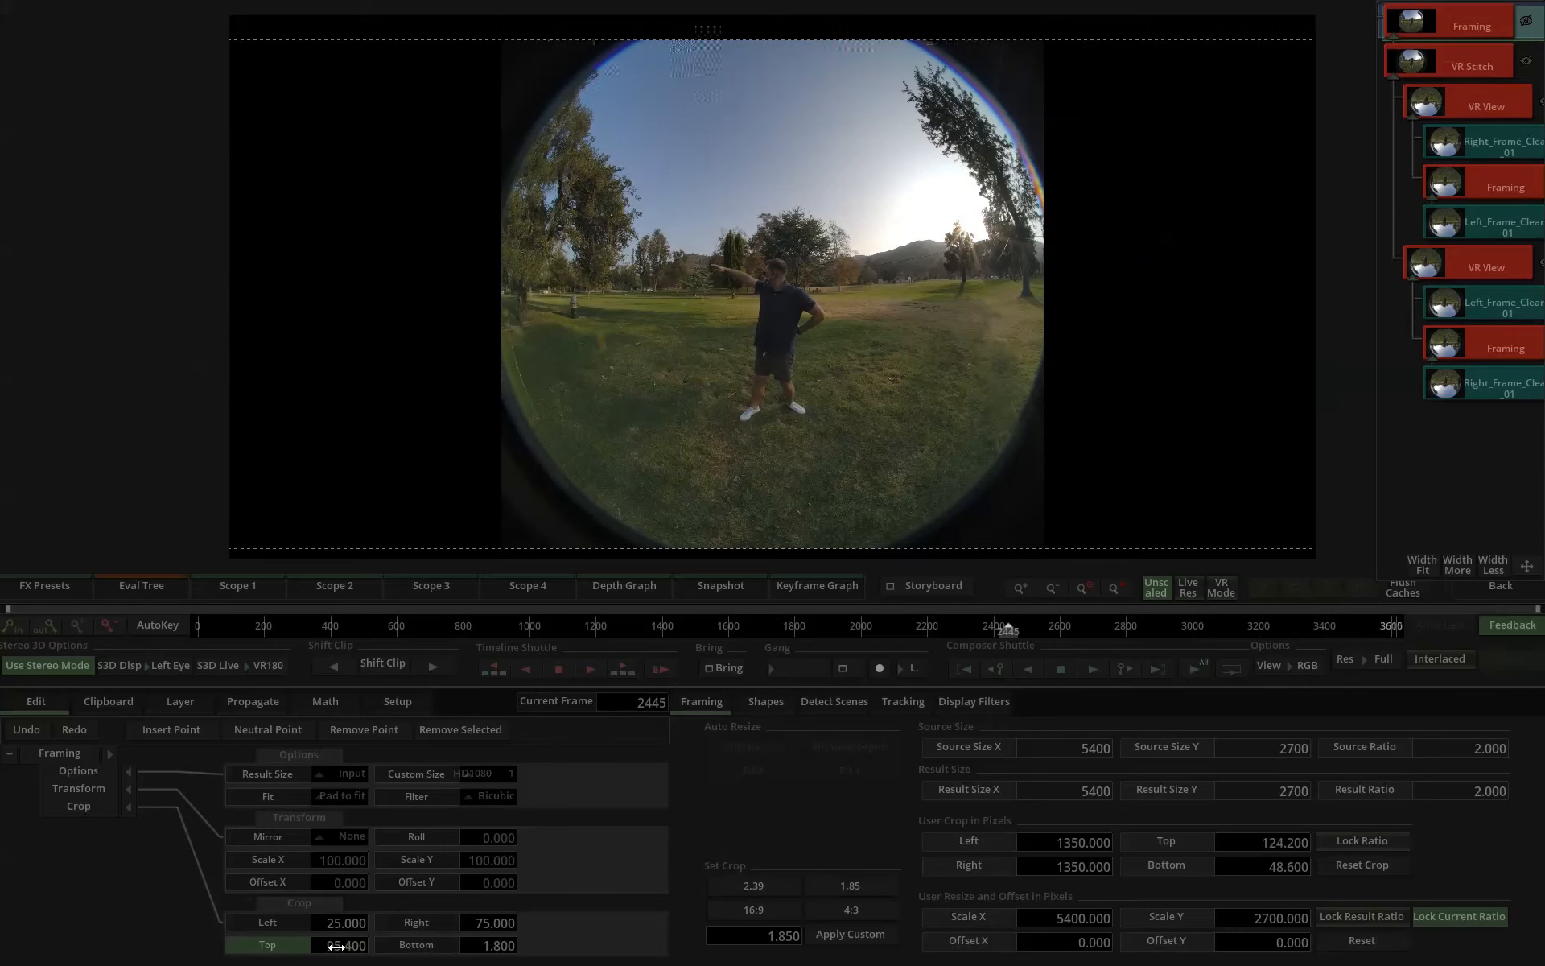
{"action": "left_click", "coordinate": [1498, 591]}
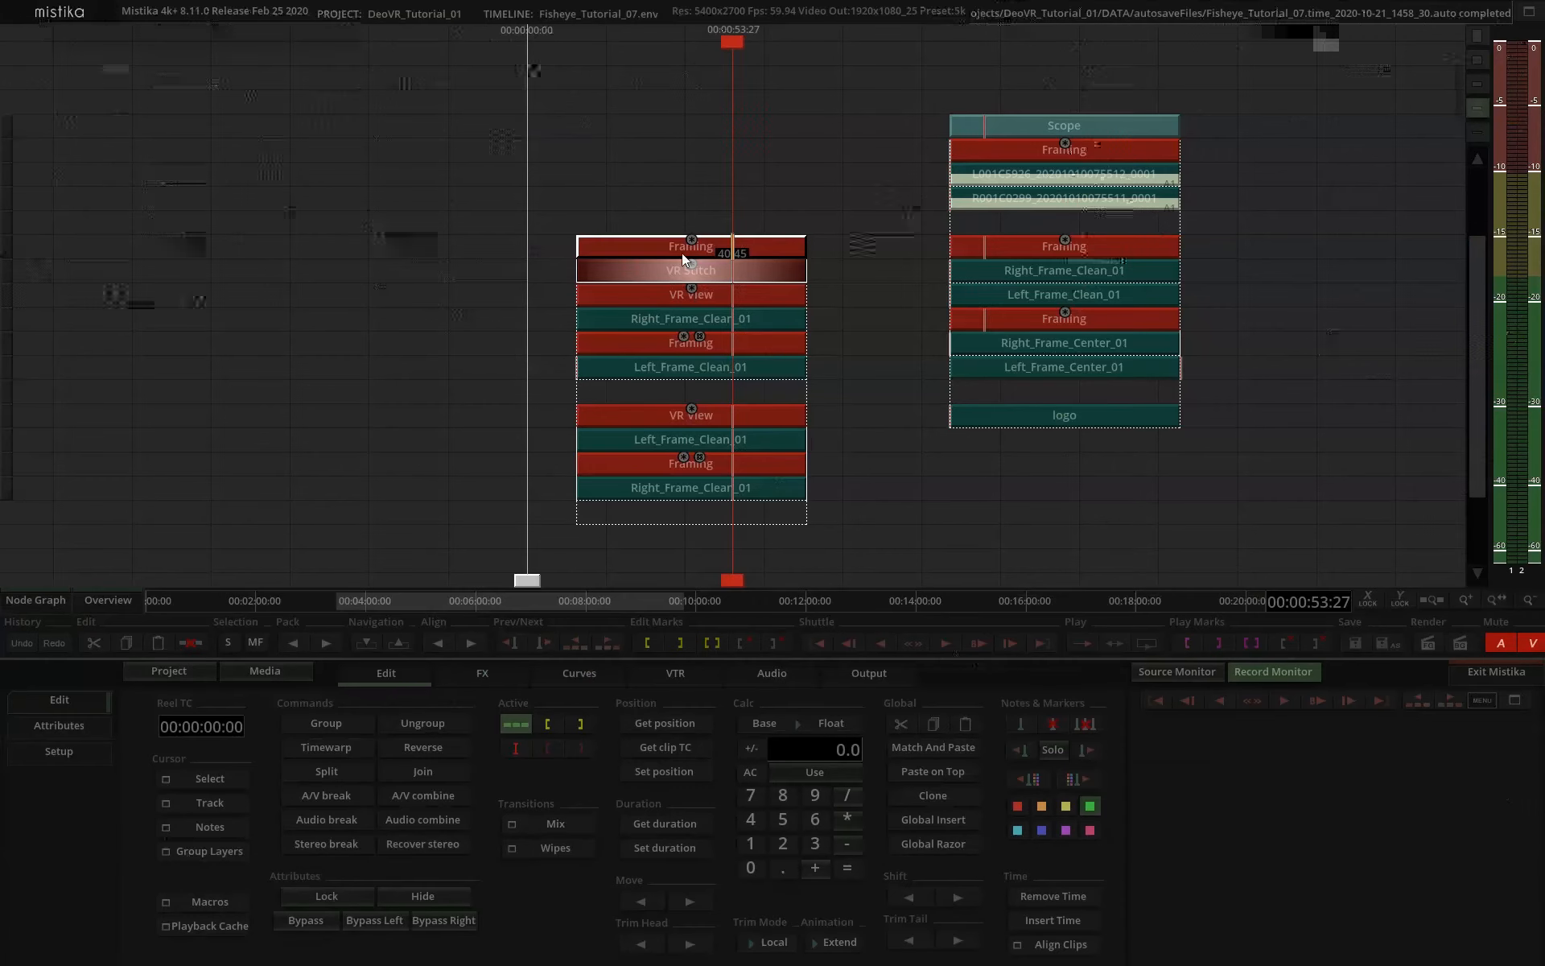
Add a VR View over the topmost Framing, extend it below the stack, and place a copy of the logo clip with its own Framing beneath.
{"action": "left_click", "coordinate": [482, 673]}
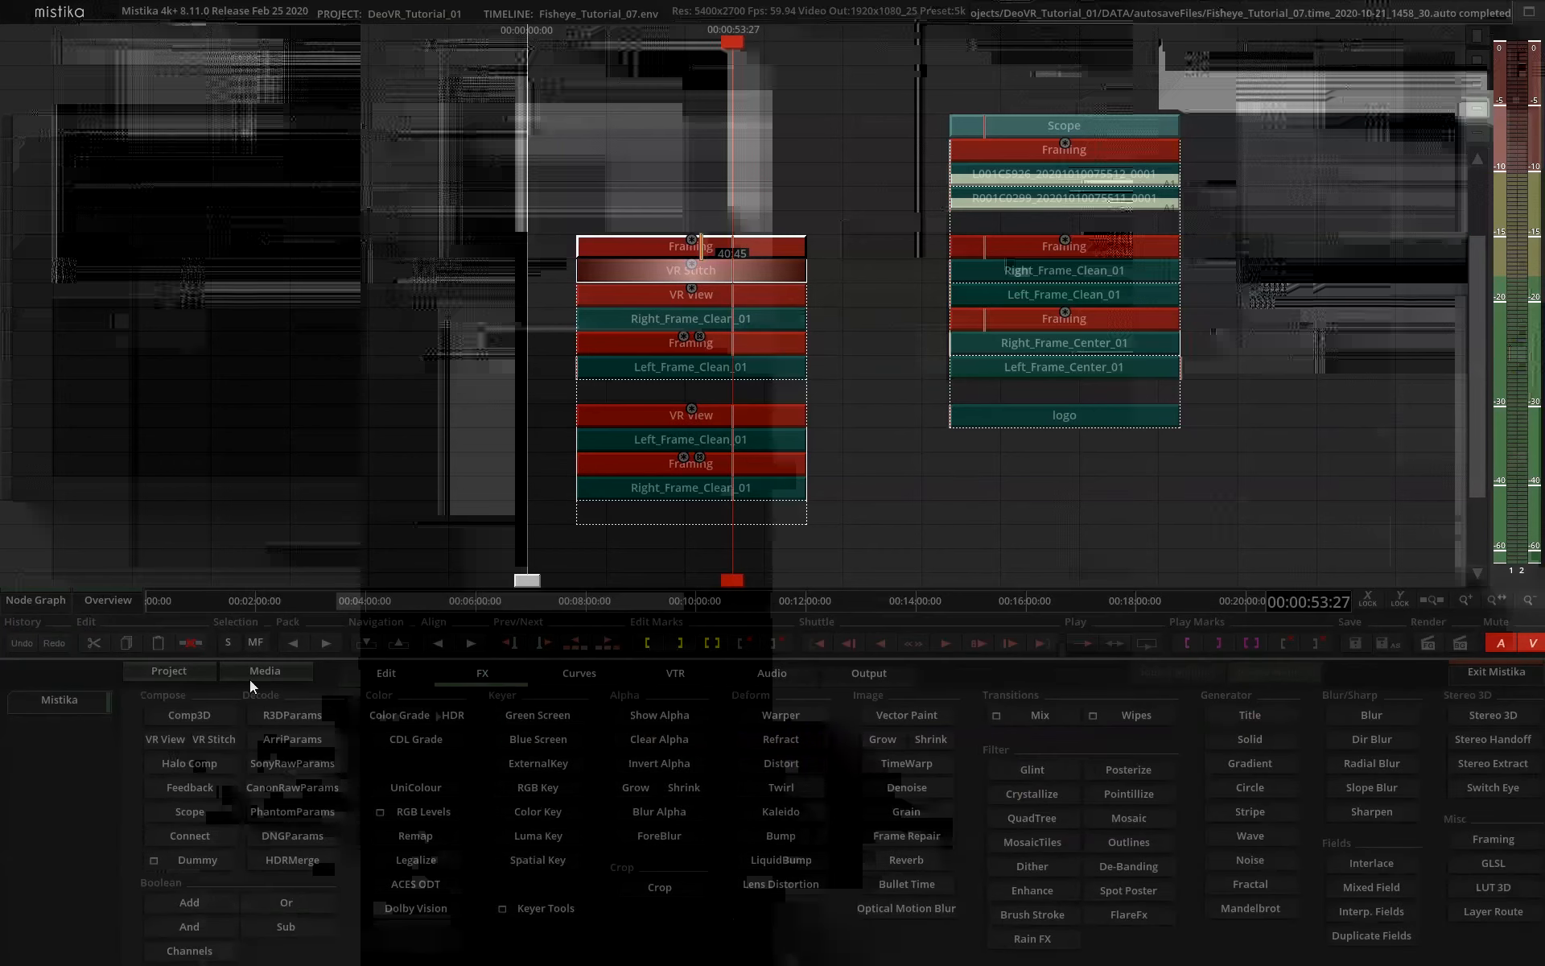
{"action": "left_click", "coordinate": [166, 742]}
{"action": "left_click_drag", "start_coordinate": [808, 257], "coordinate": [824, 572]}
{"action": "left_click_drag", "start_coordinate": [1056, 408], "coordinate": [1044, 397]}
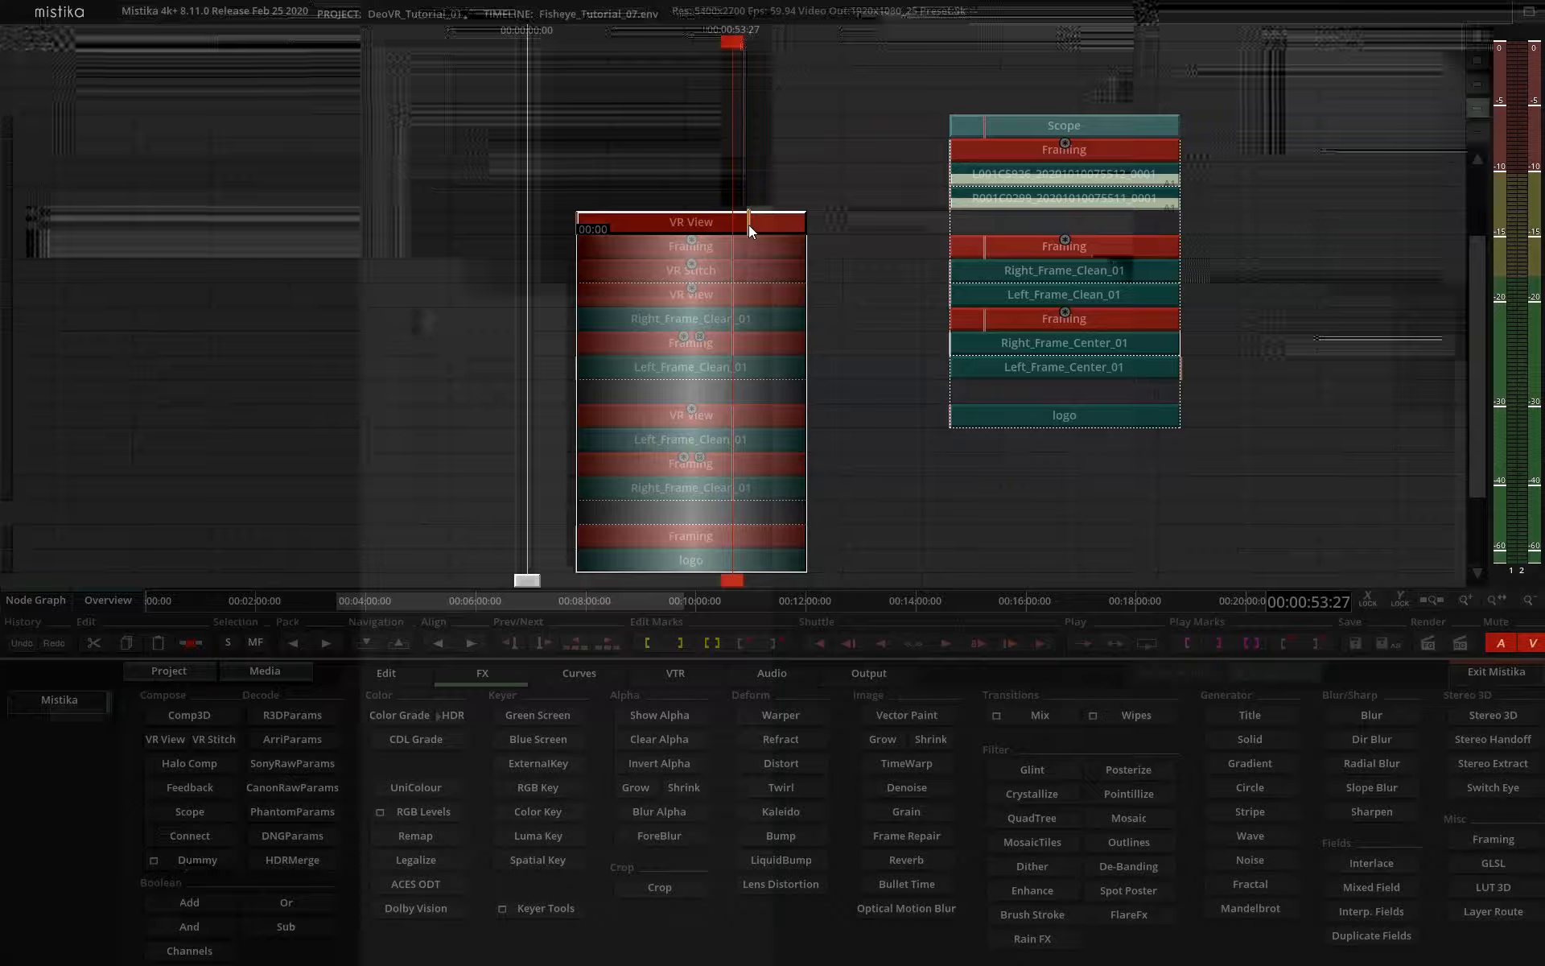
Set the new top VR View's Mapping to LatLong and its Filter Poles option to No.
{"action": "double_click", "coordinate": [748, 225]}
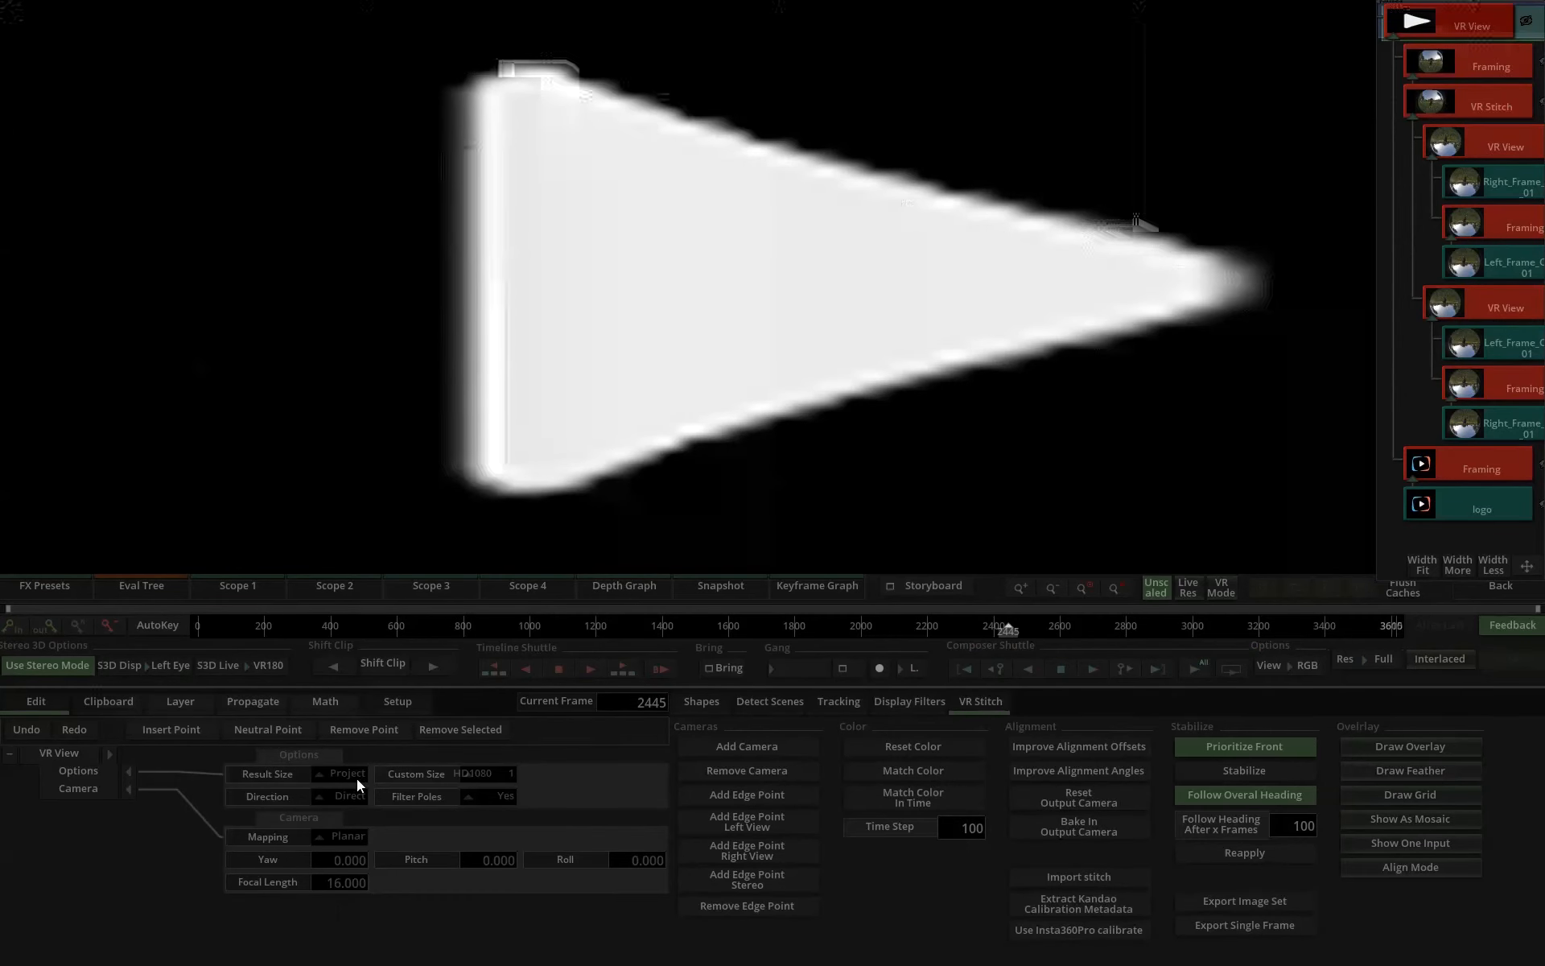
{"action": "left_click", "coordinate": [318, 837]}
{"action": "left_click", "coordinate": [378, 668]}
{"action": "left_click", "coordinate": [481, 800]}
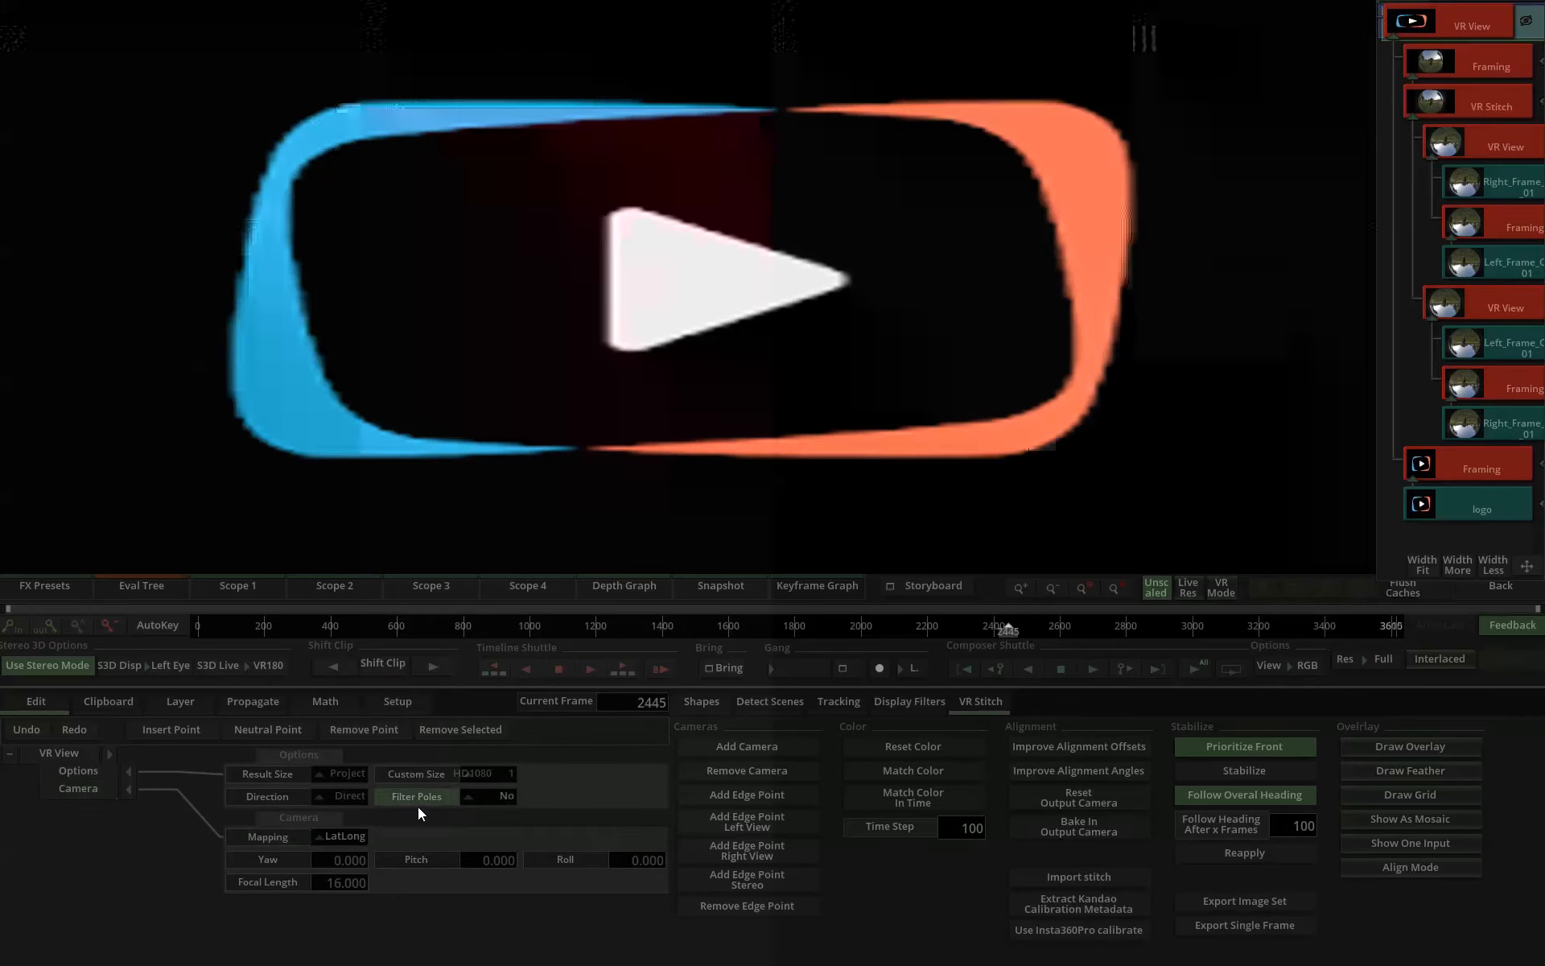
Set the Result Size of the logo's Framing to Project.
{"action": "left_click", "coordinate": [1494, 470]}
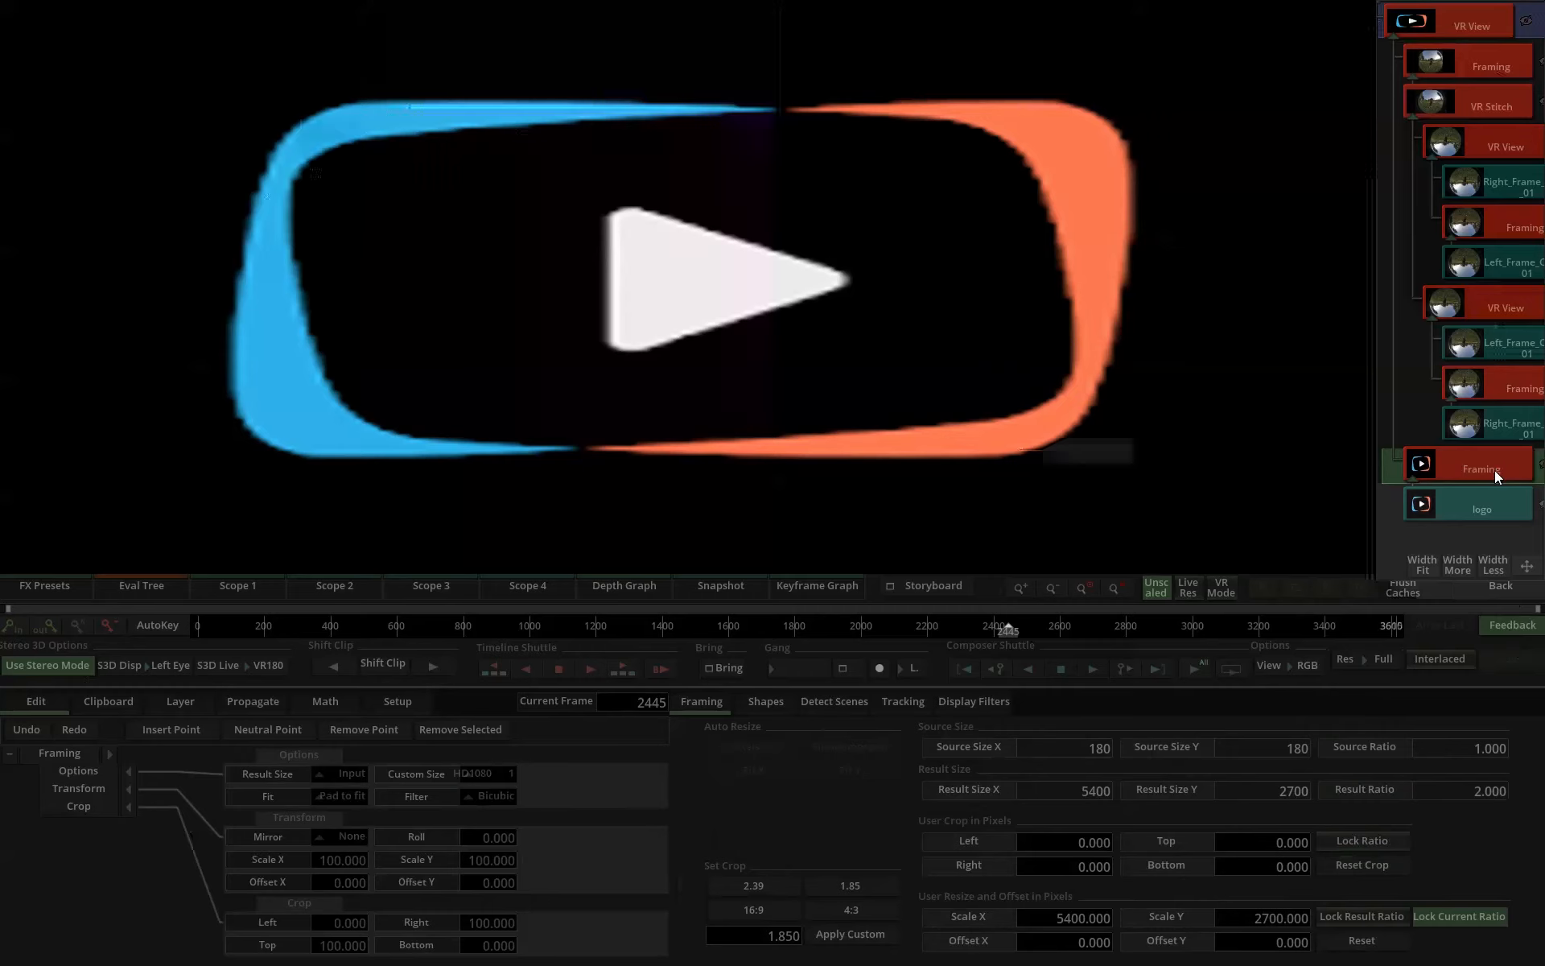
{"action": "left_click", "coordinate": [338, 773]}
{"action": "left_click", "coordinate": [360, 699]}
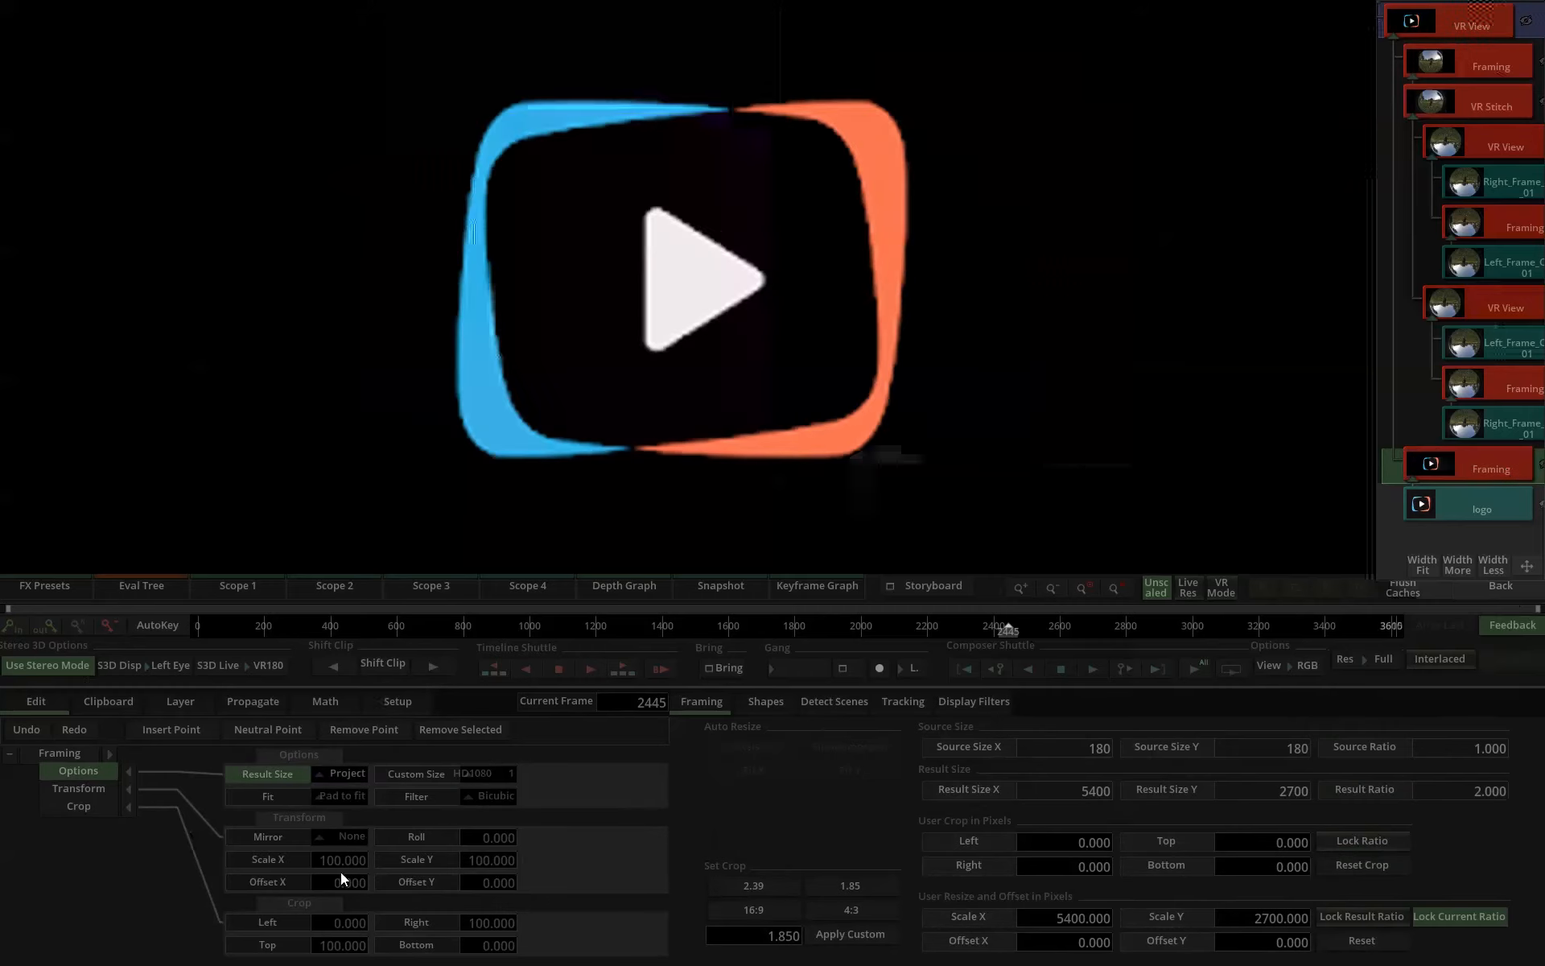
Shrink the logo to Scale X and Y 8 and raise it above the fisheye image with Offset Y 47.
{"action": "left_click", "coordinate": [300, 862]}
{"action": "left_click", "coordinate": [404, 866], "text": "ctrl"}
{"action": "left_click_drag", "start_coordinate": [444, 866], "coordinate": [2, 841]}
{"action": "left_click_drag", "start_coordinate": [494, 864], "coordinate": [186, 853]}
{"action": "left_click_drag", "start_coordinate": [860, 262], "coordinate": [856, 418]}
{"action": "left_click_drag", "start_coordinate": [493, 888], "coordinate": [897, 768]}
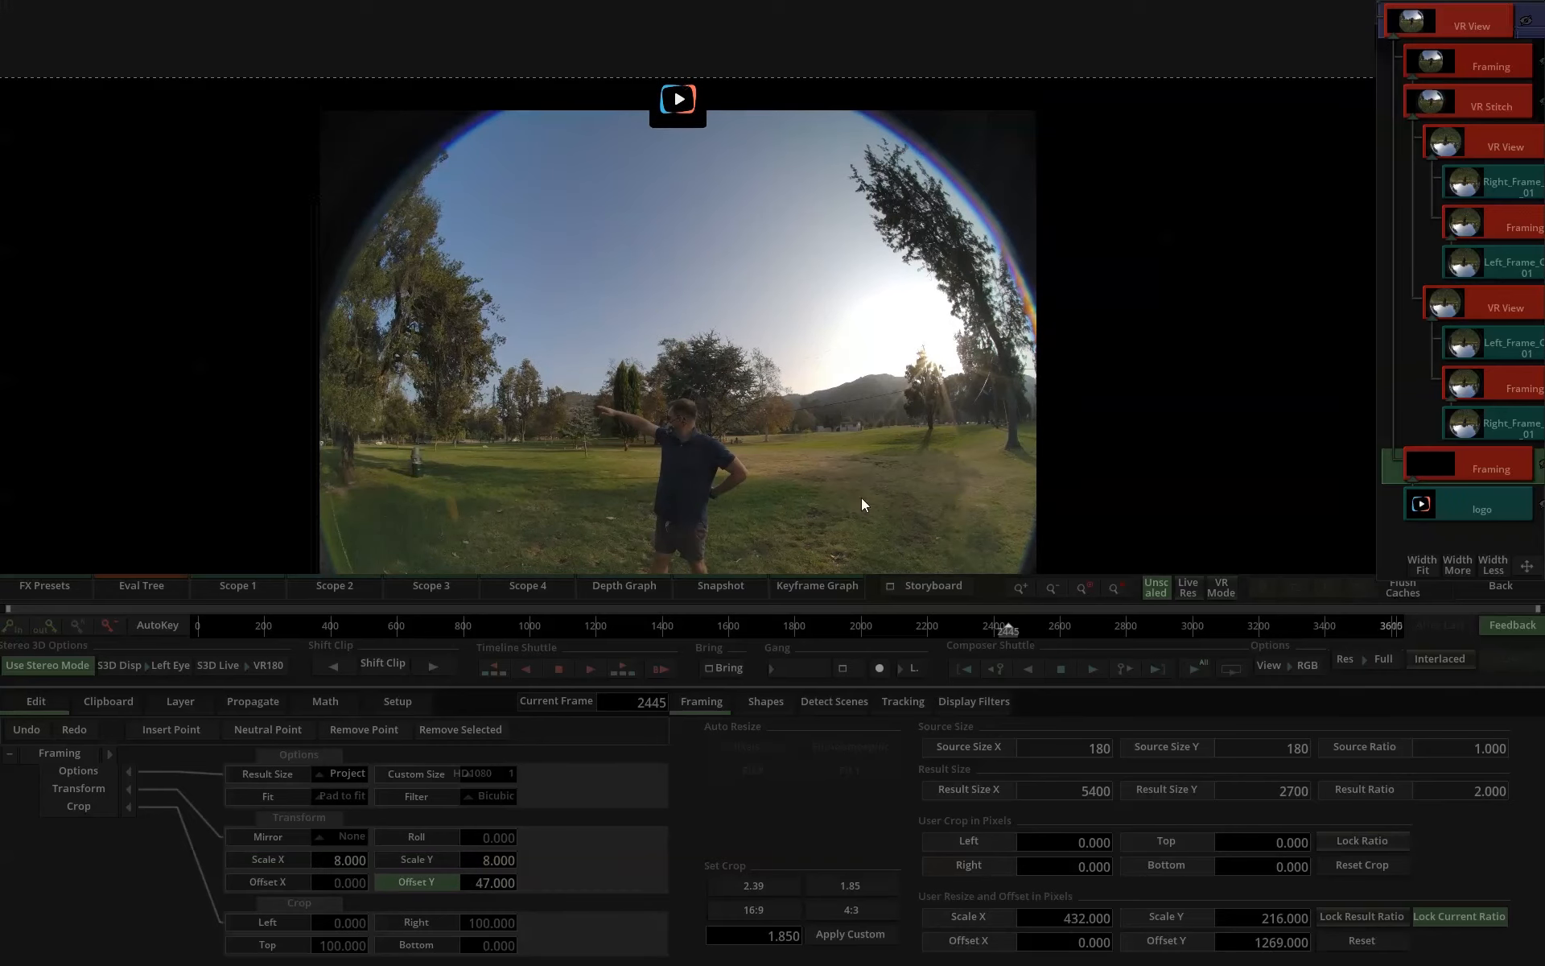
Fit the logo into the upper black border with Scale X and Y 7.2, Offset Y 47.6 and Bottom crop 95.6.
{"action": "scroll", "coordinate": [777, 297], "scroll_direction": "up", "scroll_amount": 6}
{"action": "left_click_drag", "start_coordinate": [690, 80], "coordinate": [827, 662]}
{"action": "scroll", "coordinate": [783, 458], "scroll_direction": "up", "scroll_amount": 3}
{"action": "left_click_drag", "start_coordinate": [776, 443], "coordinate": [789, 236]}
{"action": "left_click", "coordinate": [432, 861]}
{"action": "left_click", "coordinate": [280, 863], "text": "ctrl"}
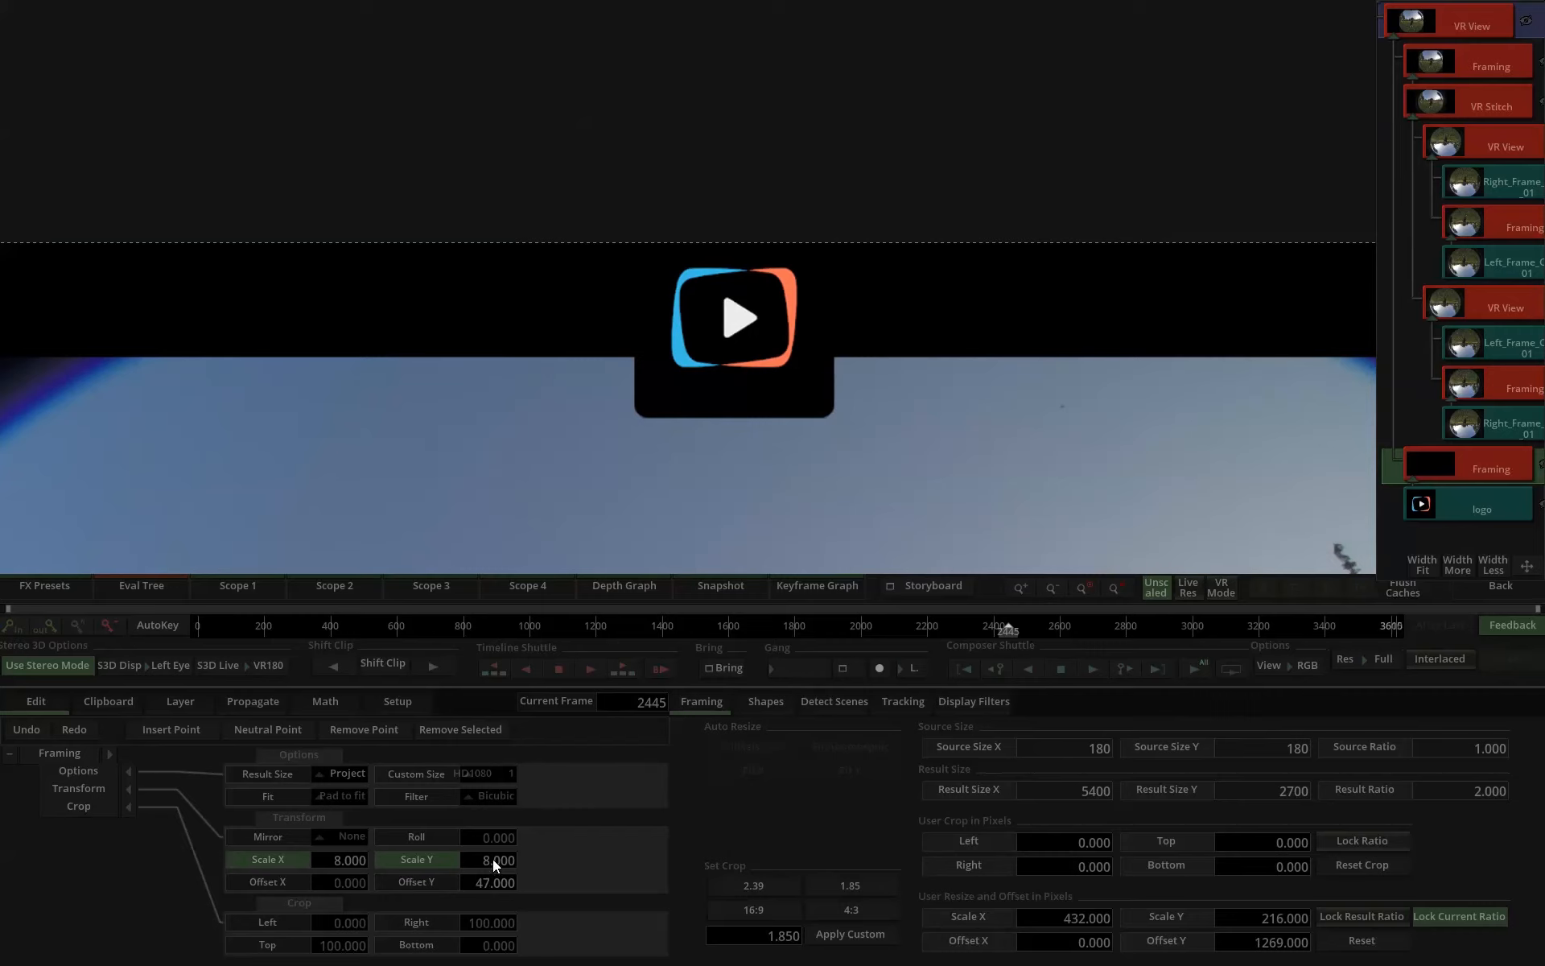
{"action": "mouse_move", "coordinate": [491, 863]}
{"action": "left_mouse_down"}
{"action": "mouse_move", "coordinate": [474, 863]}
{"action": "mouse_move", "coordinate": [510, 883]}
{"action": "left_mouse_up"}
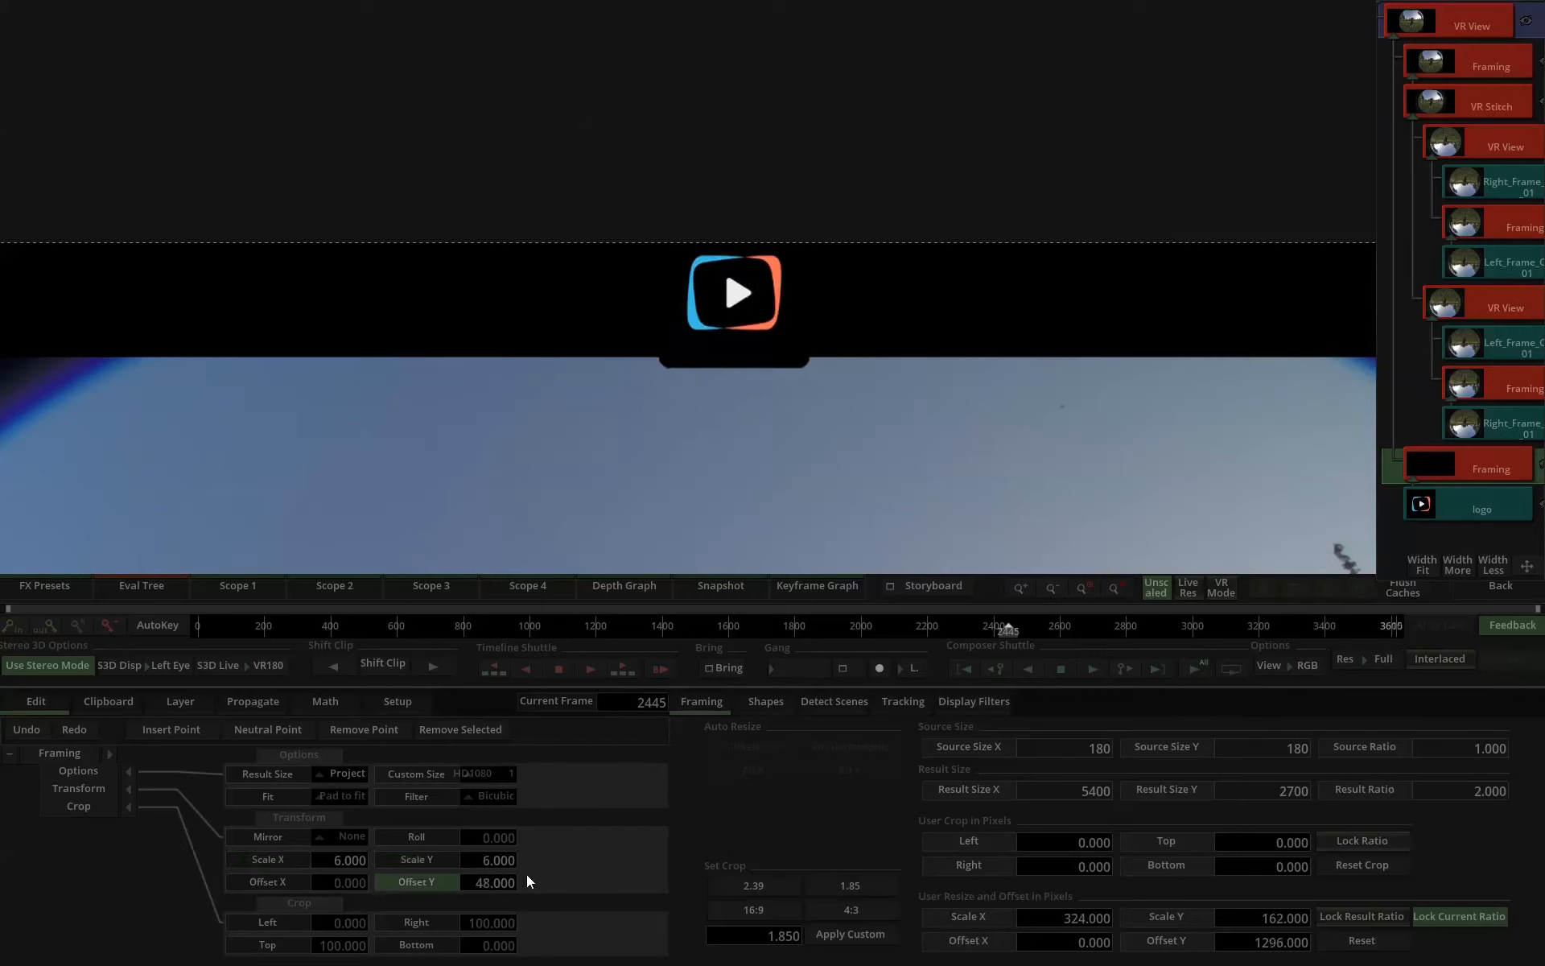
{"action": "left_click_drag", "start_coordinate": [481, 943], "coordinate": [449, 946]}
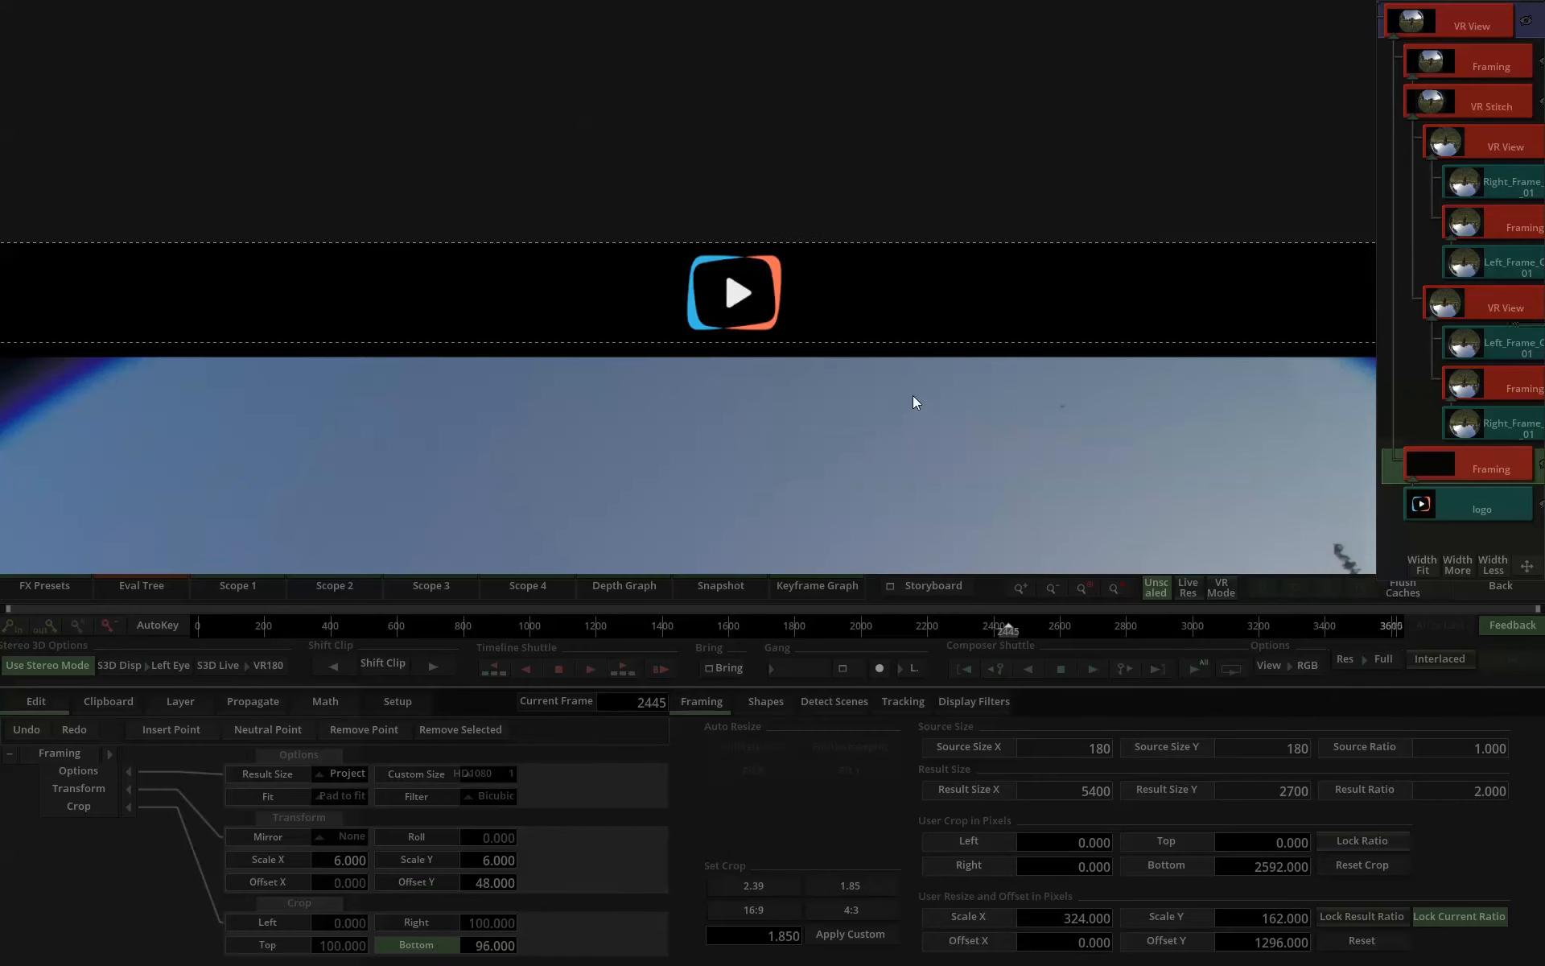
{"action": "left_click_drag", "start_coordinate": [322, 865], "coordinate": [611, 864]}
{"action": "mouse_move", "coordinate": [492, 889]}
{"action": "left_mouse_down"}
{"action": "mouse_move", "coordinate": [510, 883]}
{"action": "mouse_move", "coordinate": [497, 882]}
{"action": "left_mouse_up"}
{"action": "left_click_drag", "start_coordinate": [488, 944], "coordinate": [455, 942]}
{"action": "scroll", "coordinate": [752, 330], "scroll_direction": "down", "scroll_amount": 8}
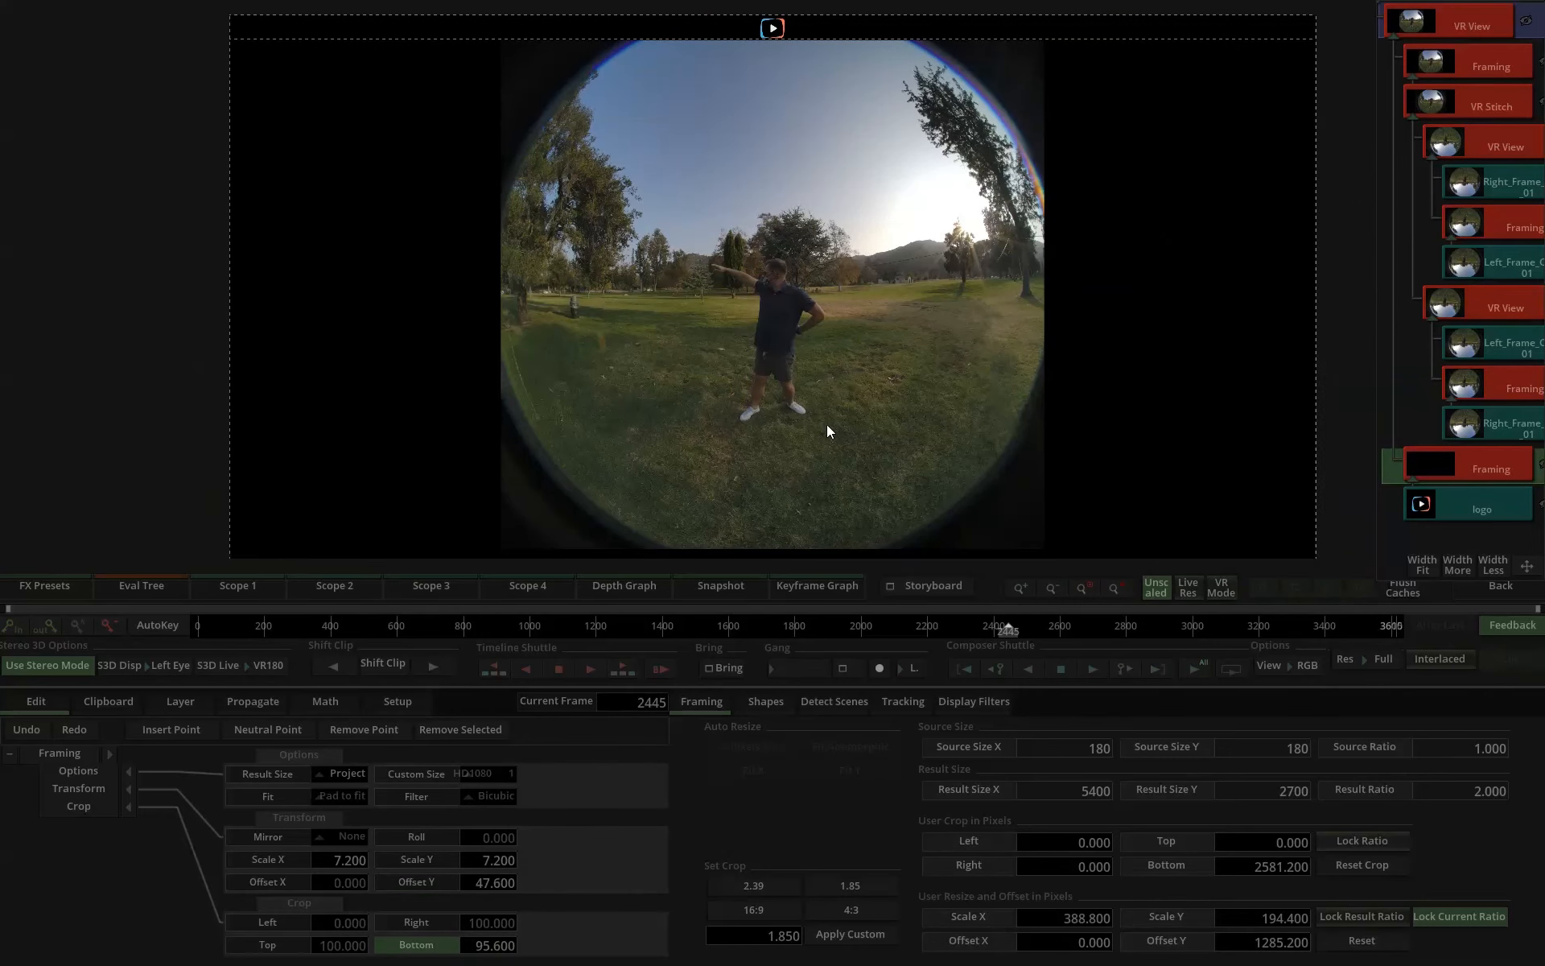
Compare the left and right eyes of the top VR View with the logo in place, and return to the timeline.
{"action": "left_click", "coordinate": [1449, 24]}
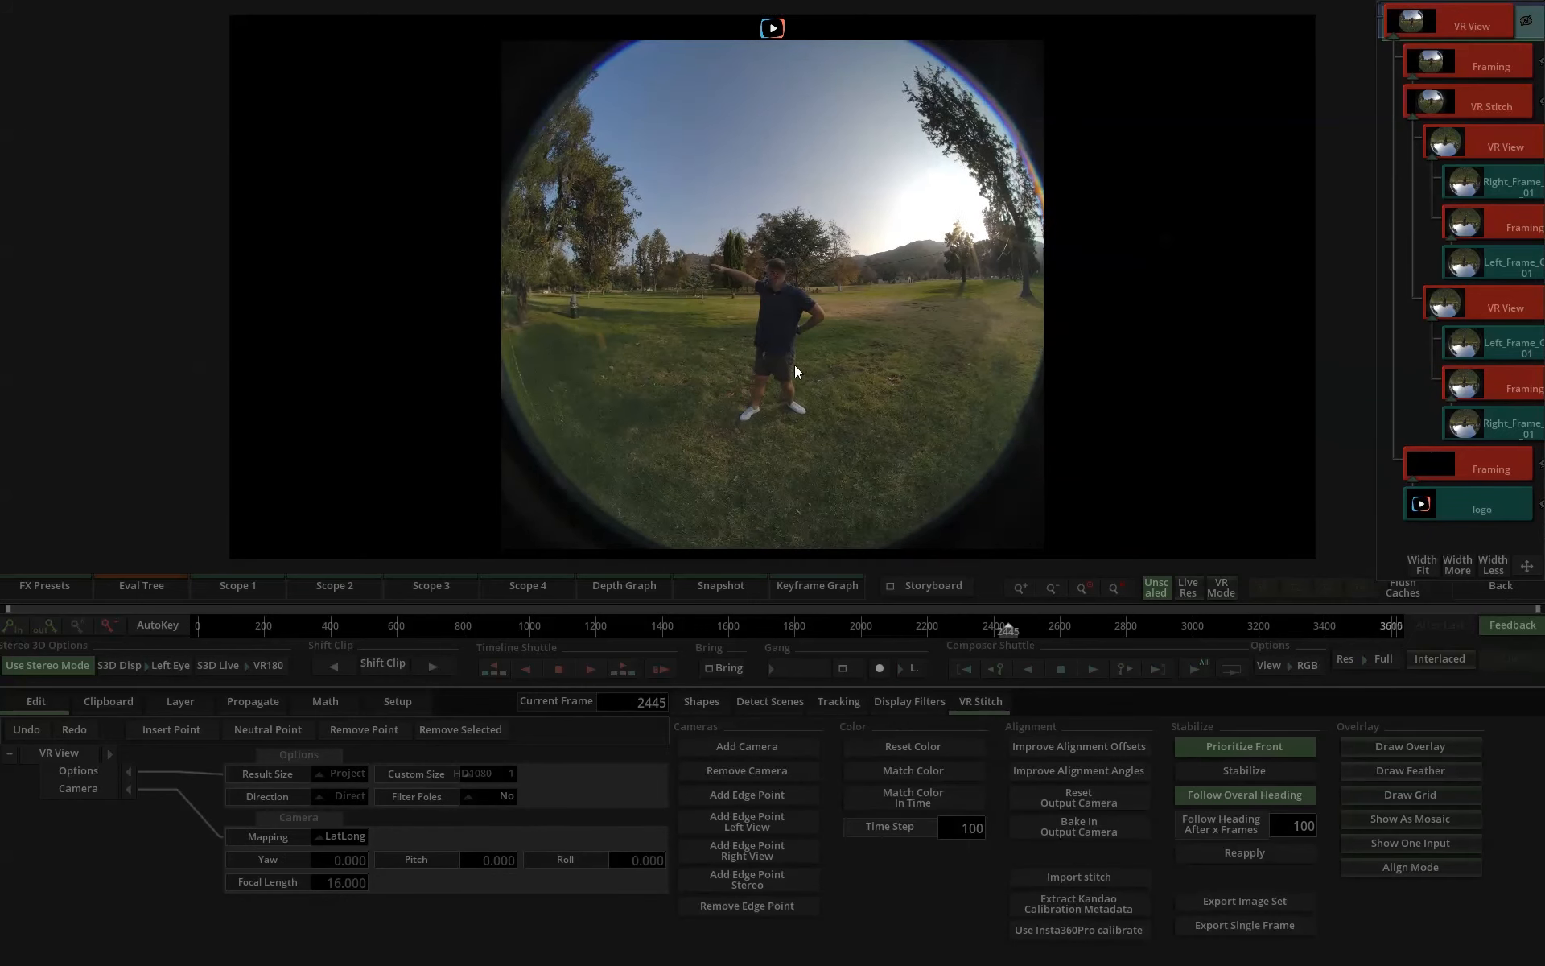
{"action": "key", "text": "Tab"}
{"action": "key", "text": "Tab"}
{"action": "key", "text": "Tab"}
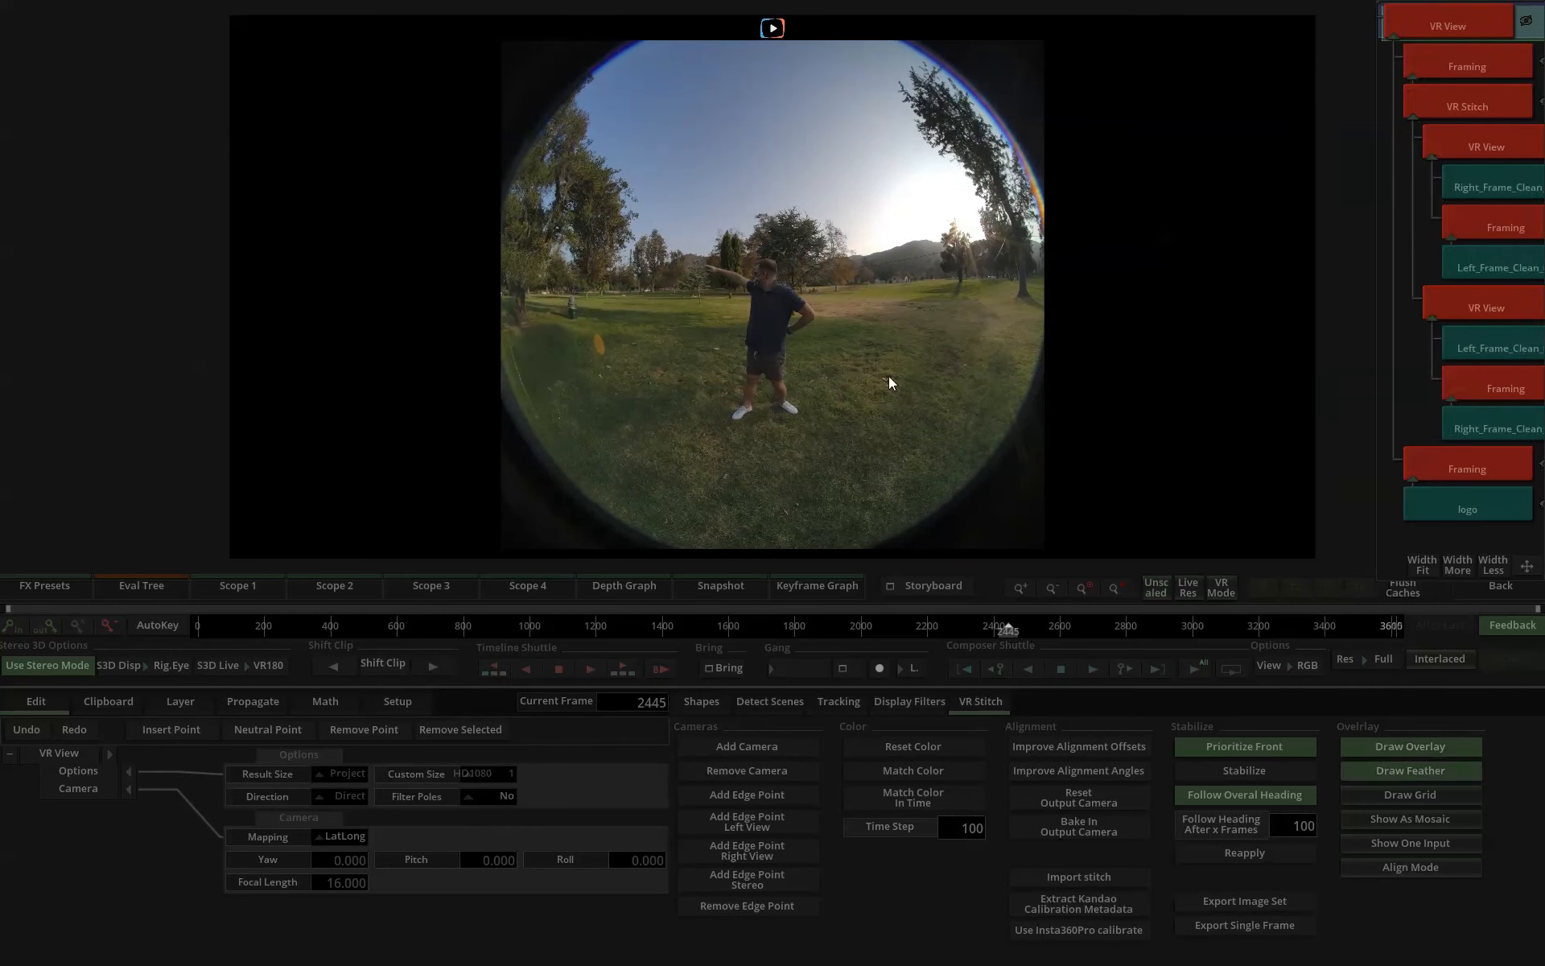
{"action": "left_click", "coordinate": [1511, 592]}
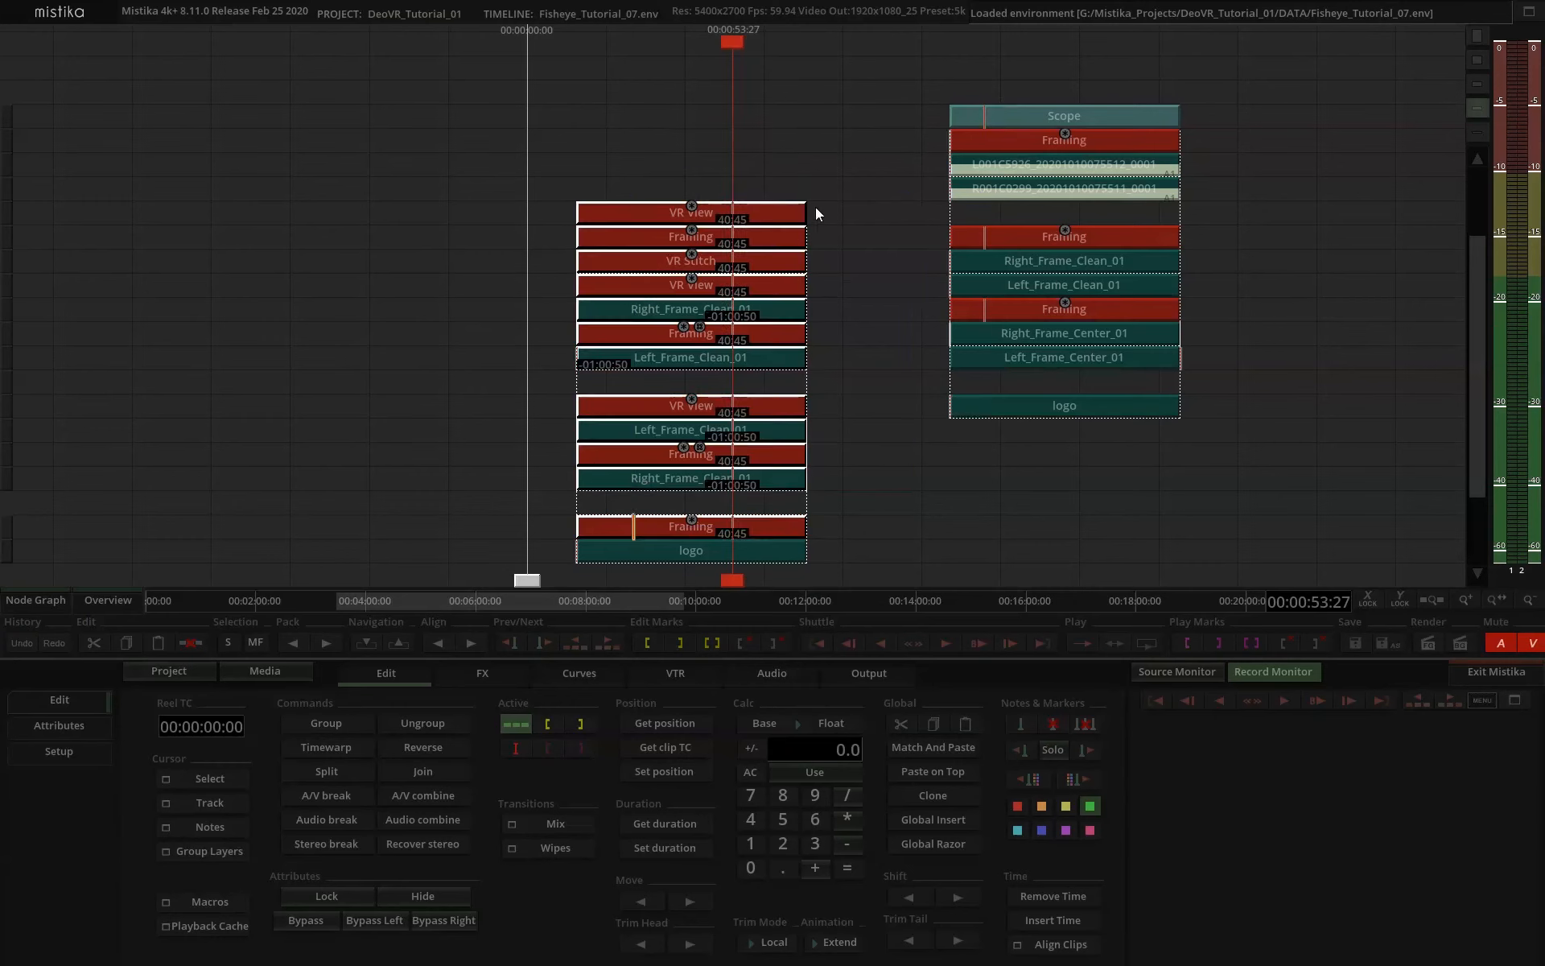
Move the spare Scope stack further along the timeline, away from the main VR View stack.
{"action": "scroll", "coordinate": [750, 370], "scroll_direction": "down", "scroll_amount": 1}
{"action": "left_click", "coordinate": [788, 270]}
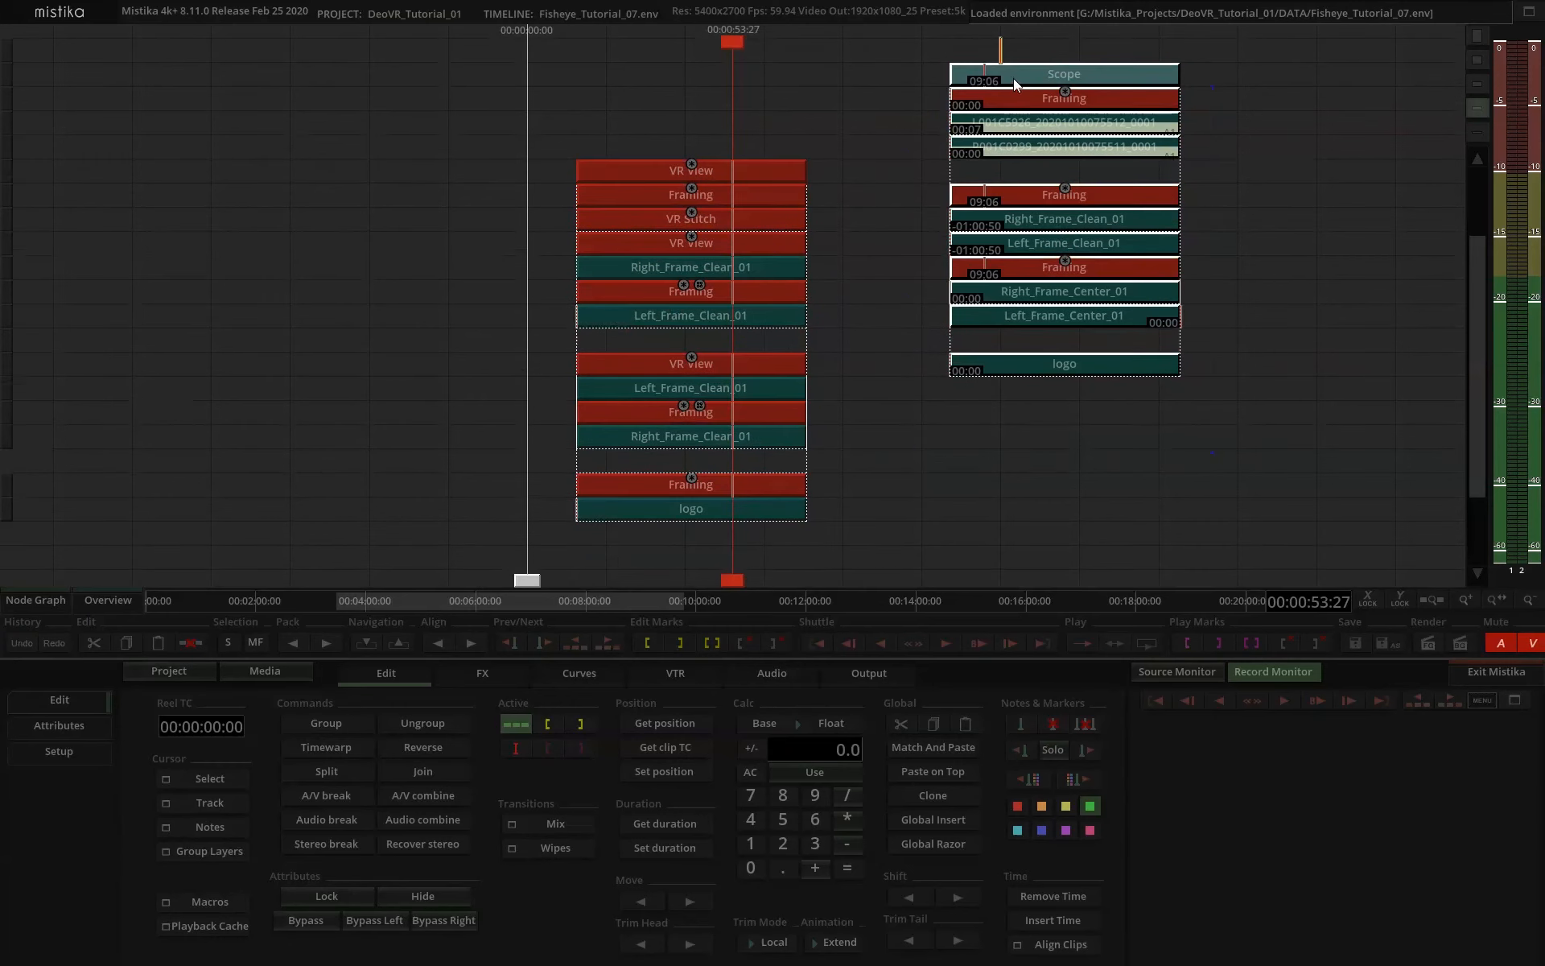
{"action": "left_click_drag", "start_coordinate": [1013, 78], "coordinate": [1270, 103]}
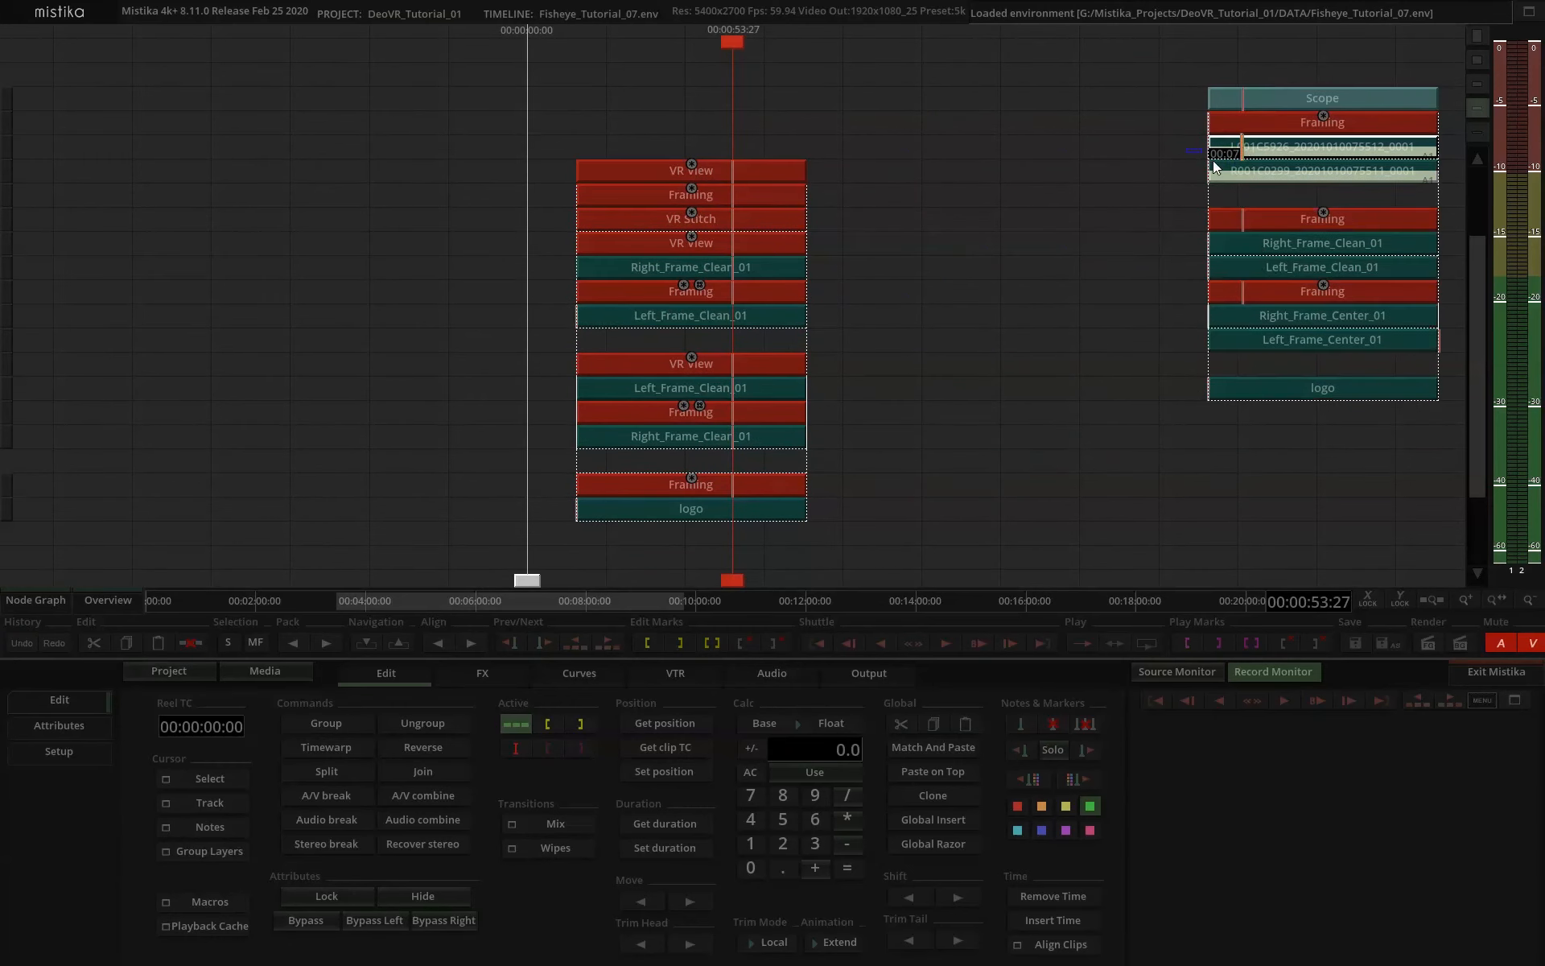
Copy the L001C5926 and R001C0299 footage clips from the Scope stack beside the main stack, duplicating them for both VR View branches.
{"action": "left_click_drag", "start_coordinate": [1154, 170], "coordinate": [1228, 145]}
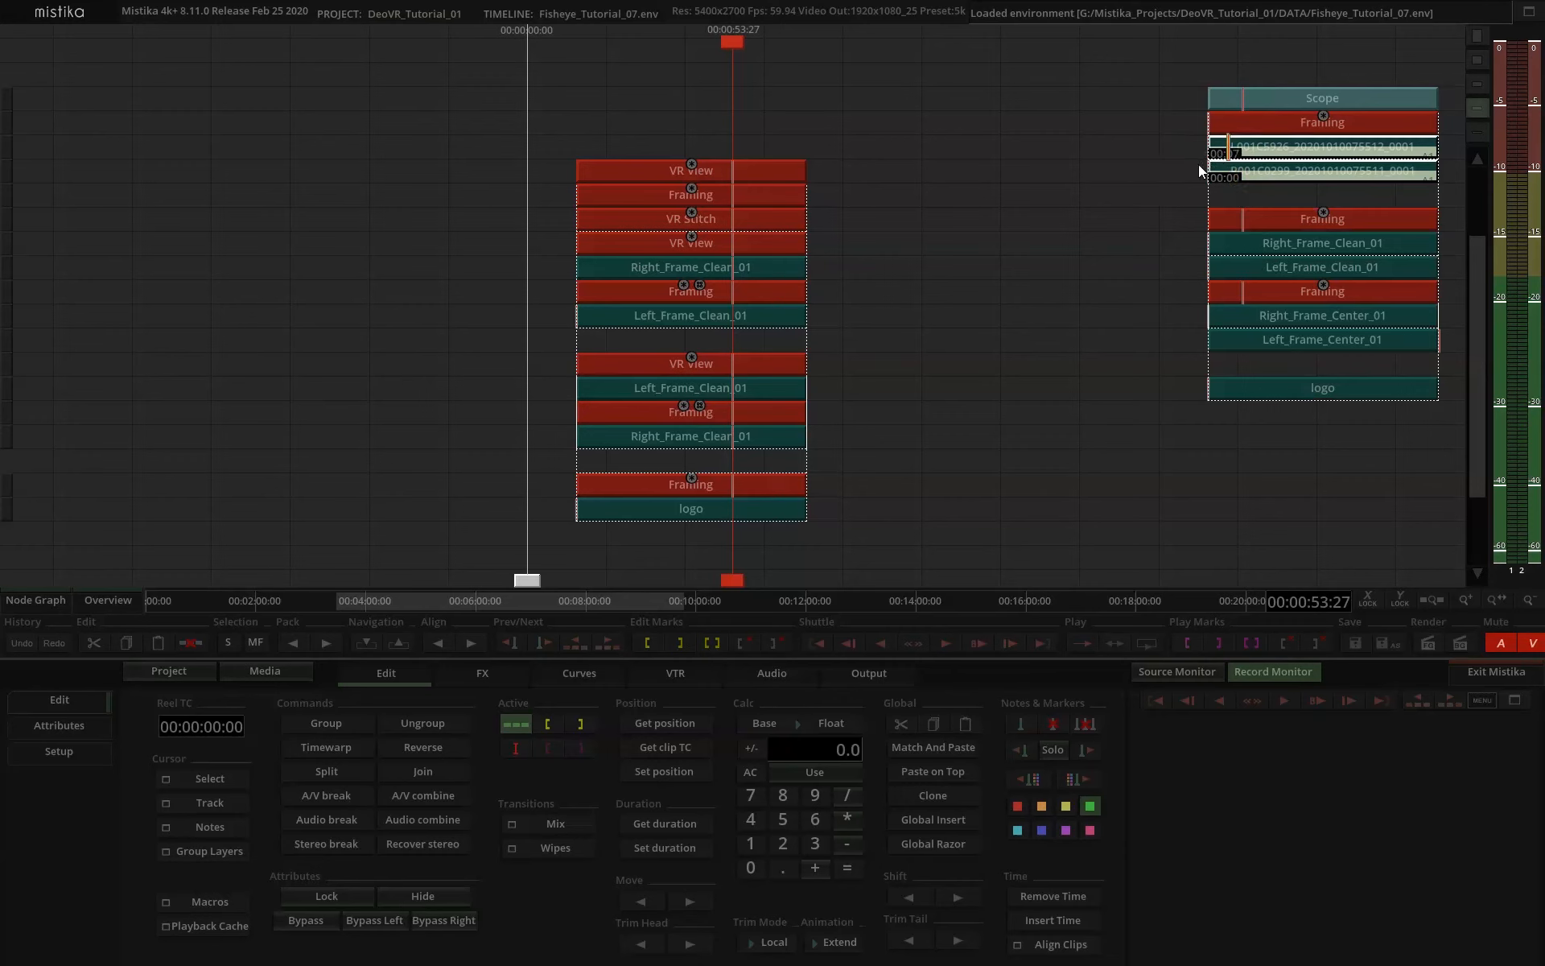
{"action": "key", "text": "ctrl+v"}
{"action": "mouse_move", "coordinate": [1262, 168]}
{"action": "left_mouse_down"}
{"action": "mouse_move", "coordinate": [909, 261]}
{"action": "mouse_move", "coordinate": [880, 331]}
{"action": "mouse_move", "coordinate": [872, 291]}
{"action": "mouse_move", "coordinate": [874, 316]}
{"action": "mouse_move", "coordinate": [908, 302]}
{"action": "mouse_move", "coordinate": [904, 386]}
{"action": "left_mouse_up"}
{"action": "left_click", "coordinate": [906, 266]}
{"action": "left_click_drag", "start_coordinate": [907, 254], "coordinate": [887, 439]}
Replace the four Left and Right_Frame_Clean_01 clips in the main stack with the matching R001C0299 and L001C5926 footage clips.
{"action": "left_click", "coordinate": [794, 436]}
{"action": "left_click", "coordinate": [800, 393], "text": "shift"}
{"action": "left_click", "coordinate": [797, 322], "text": "shift"}
{"action": "left_click_drag", "start_coordinate": [787, 265], "coordinate": [513, 265]}
{"action": "left_click_drag", "start_coordinate": [1059, 493], "coordinate": [890, 240]}
{"action": "left_click_drag", "start_coordinate": [891, 265], "coordinate": [649, 267]}
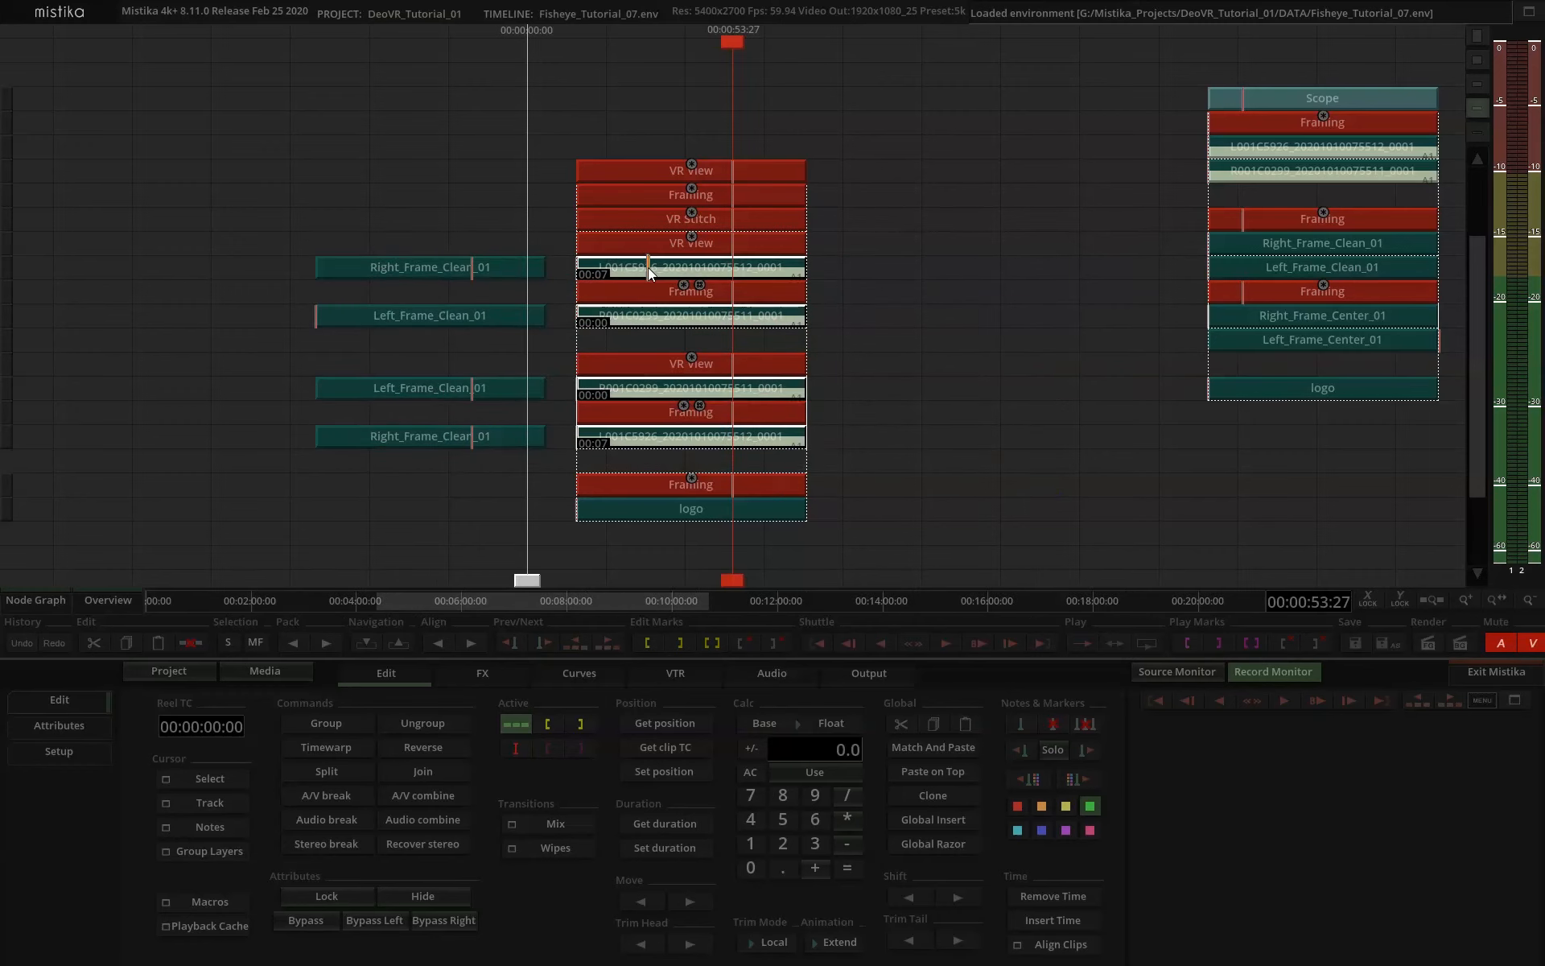
Check the top VR View's result with the moving footage at frame 1911 in both eyes, and return to the timeline.
{"action": "left_click", "coordinate": [735, 177]}
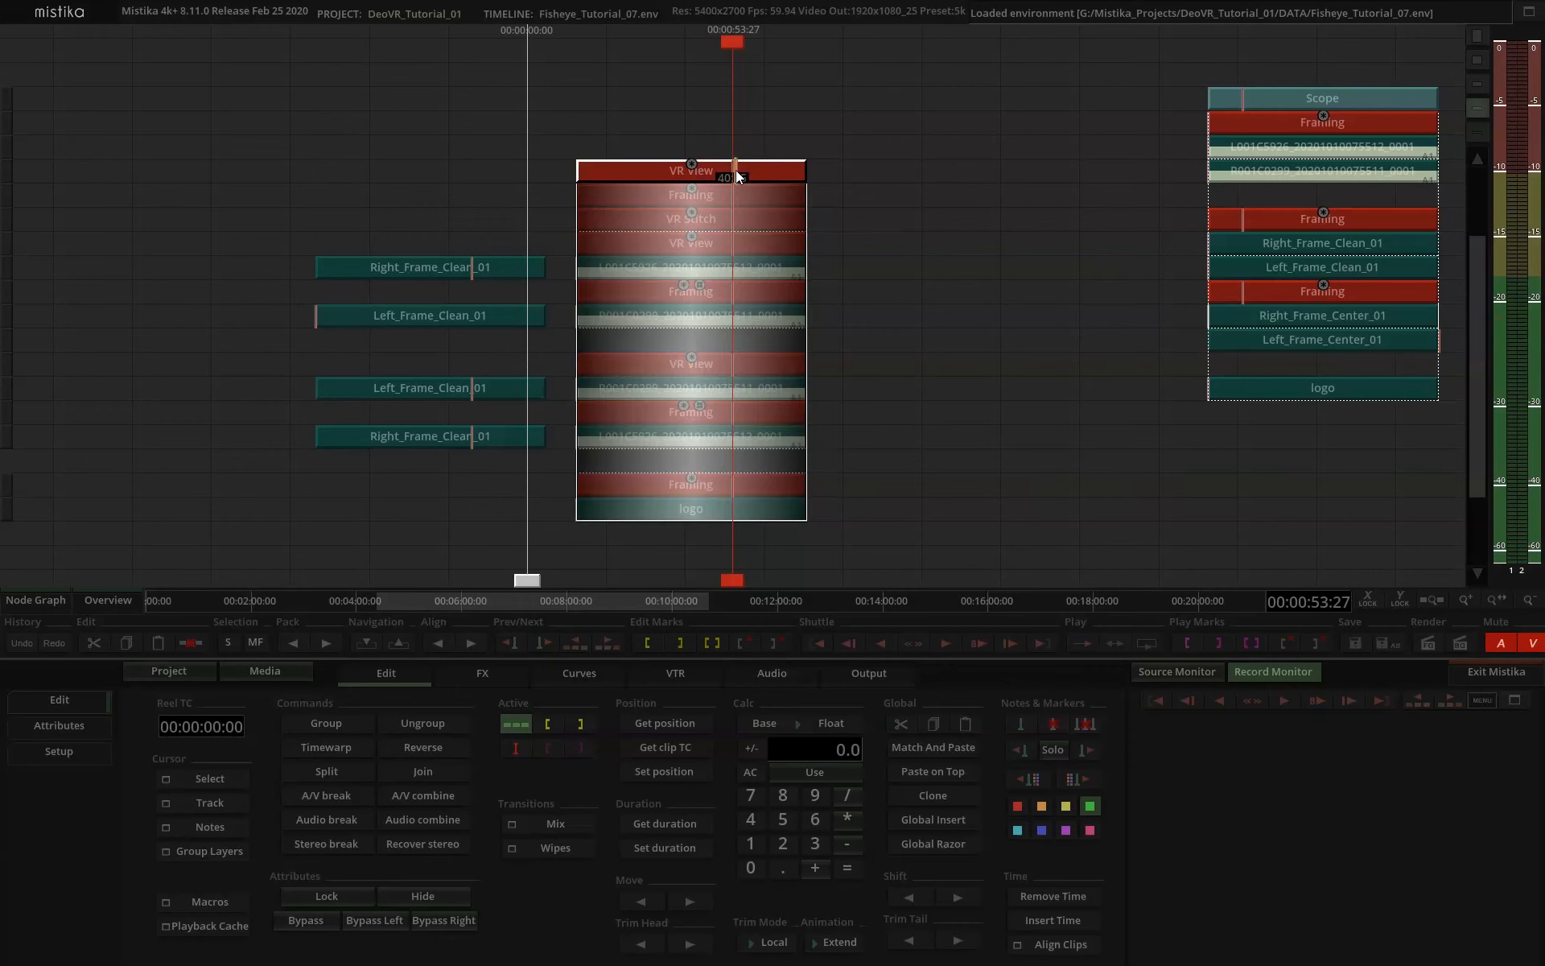
{"action": "double_click", "coordinate": [736, 177]}
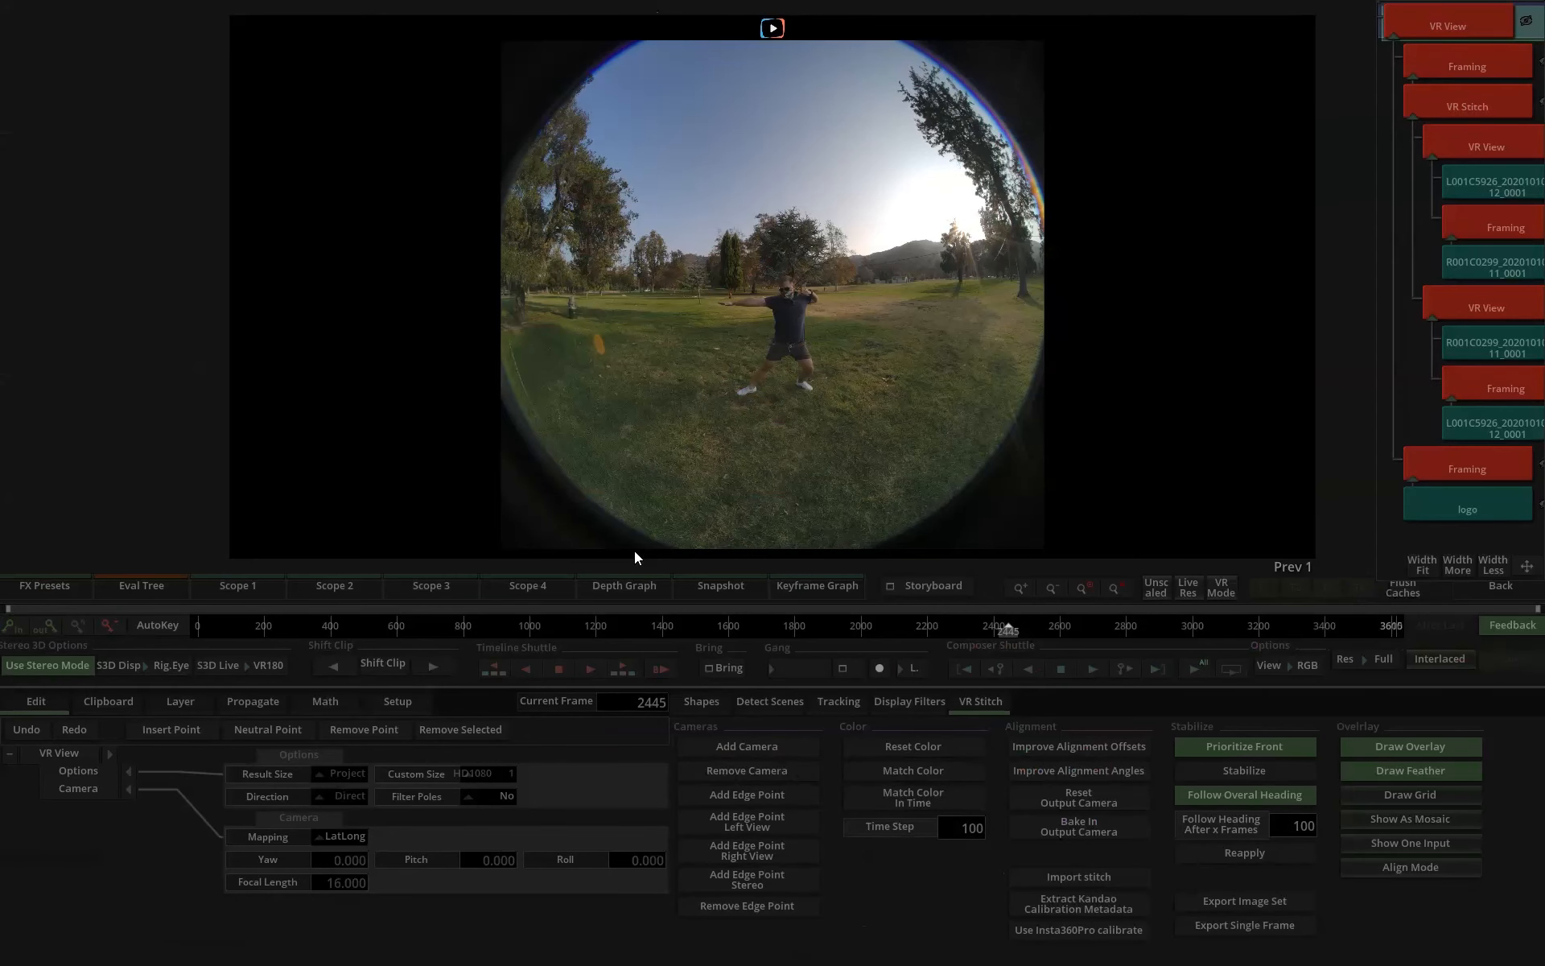
{"action": "left_click", "coordinate": [832, 623]}
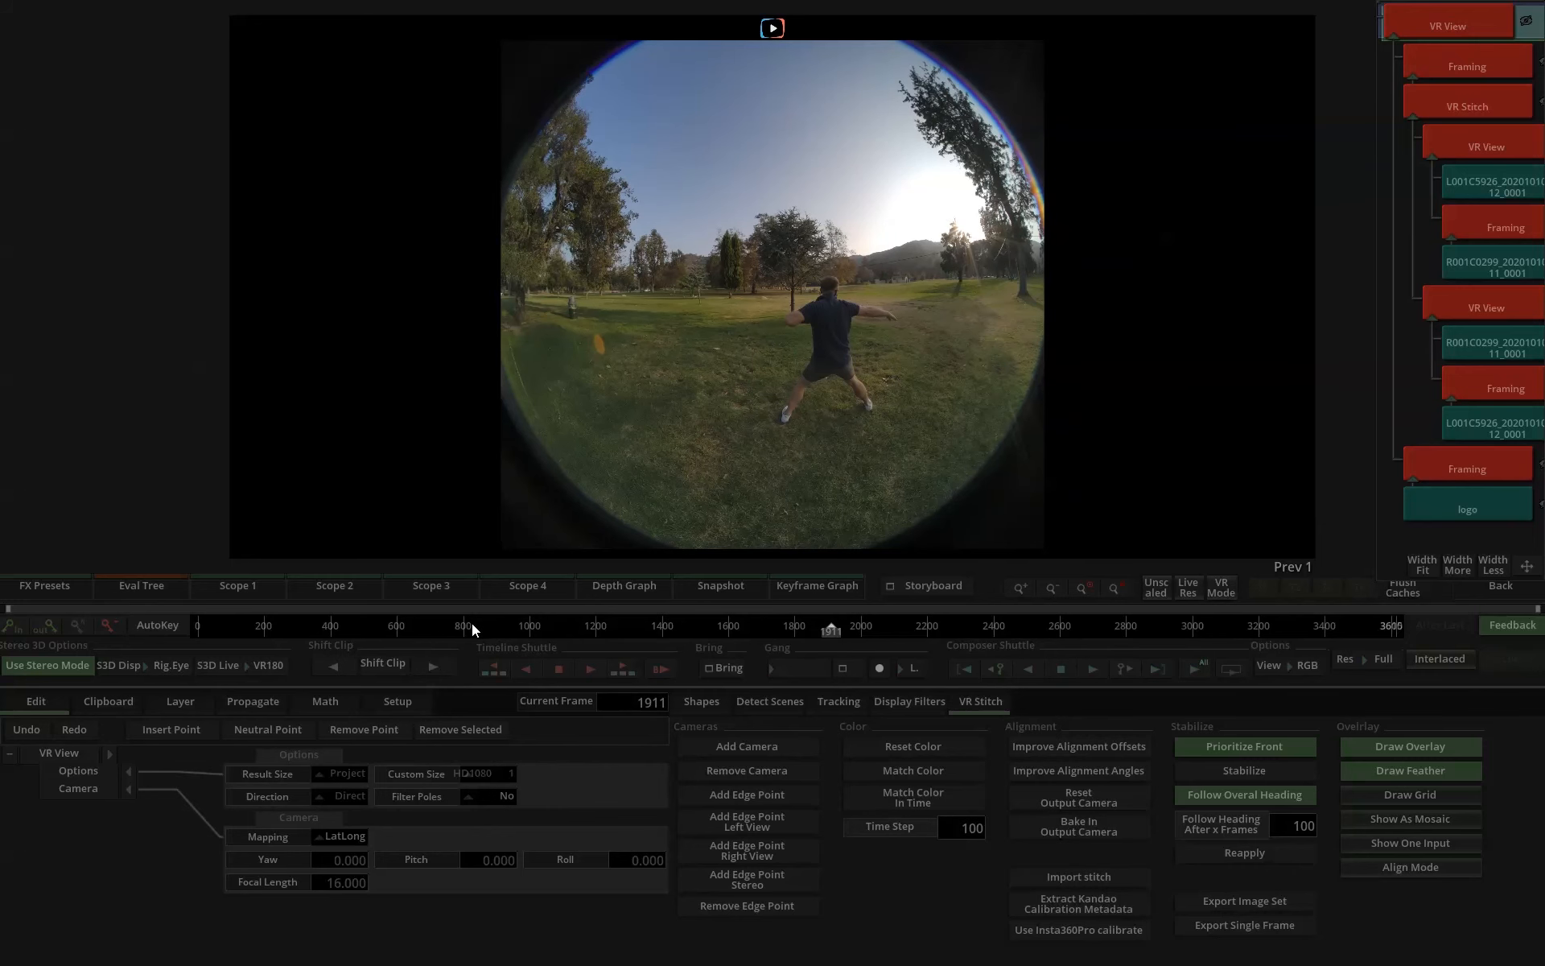
{"action": "key", "text": "l"}
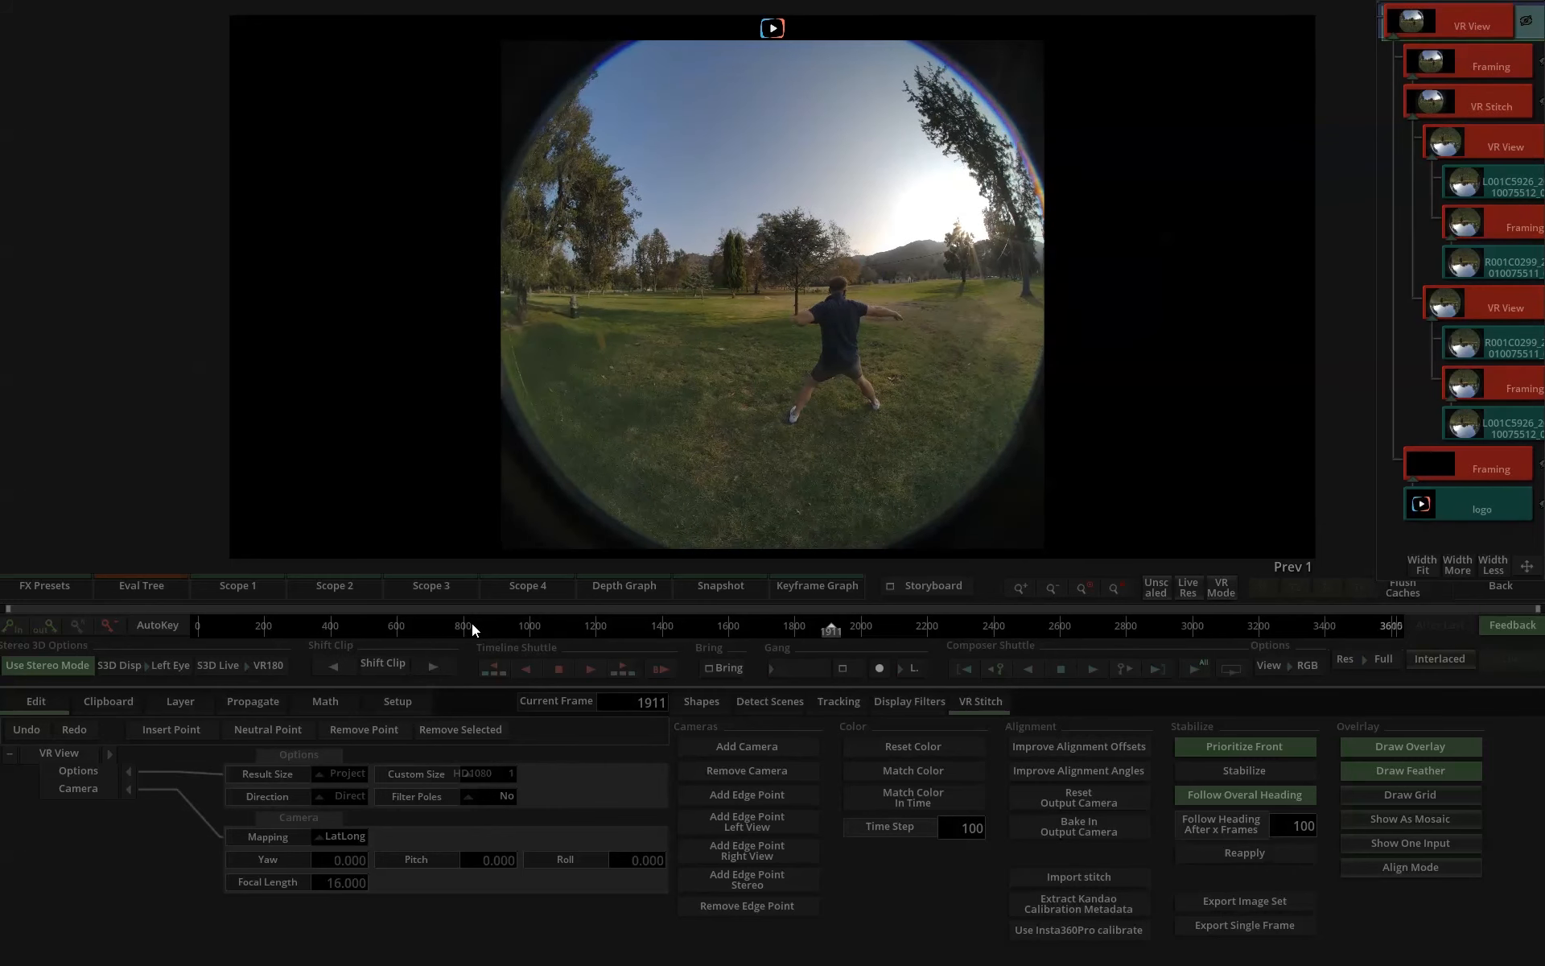
{"action": "left_click", "coordinate": [1484, 588]}
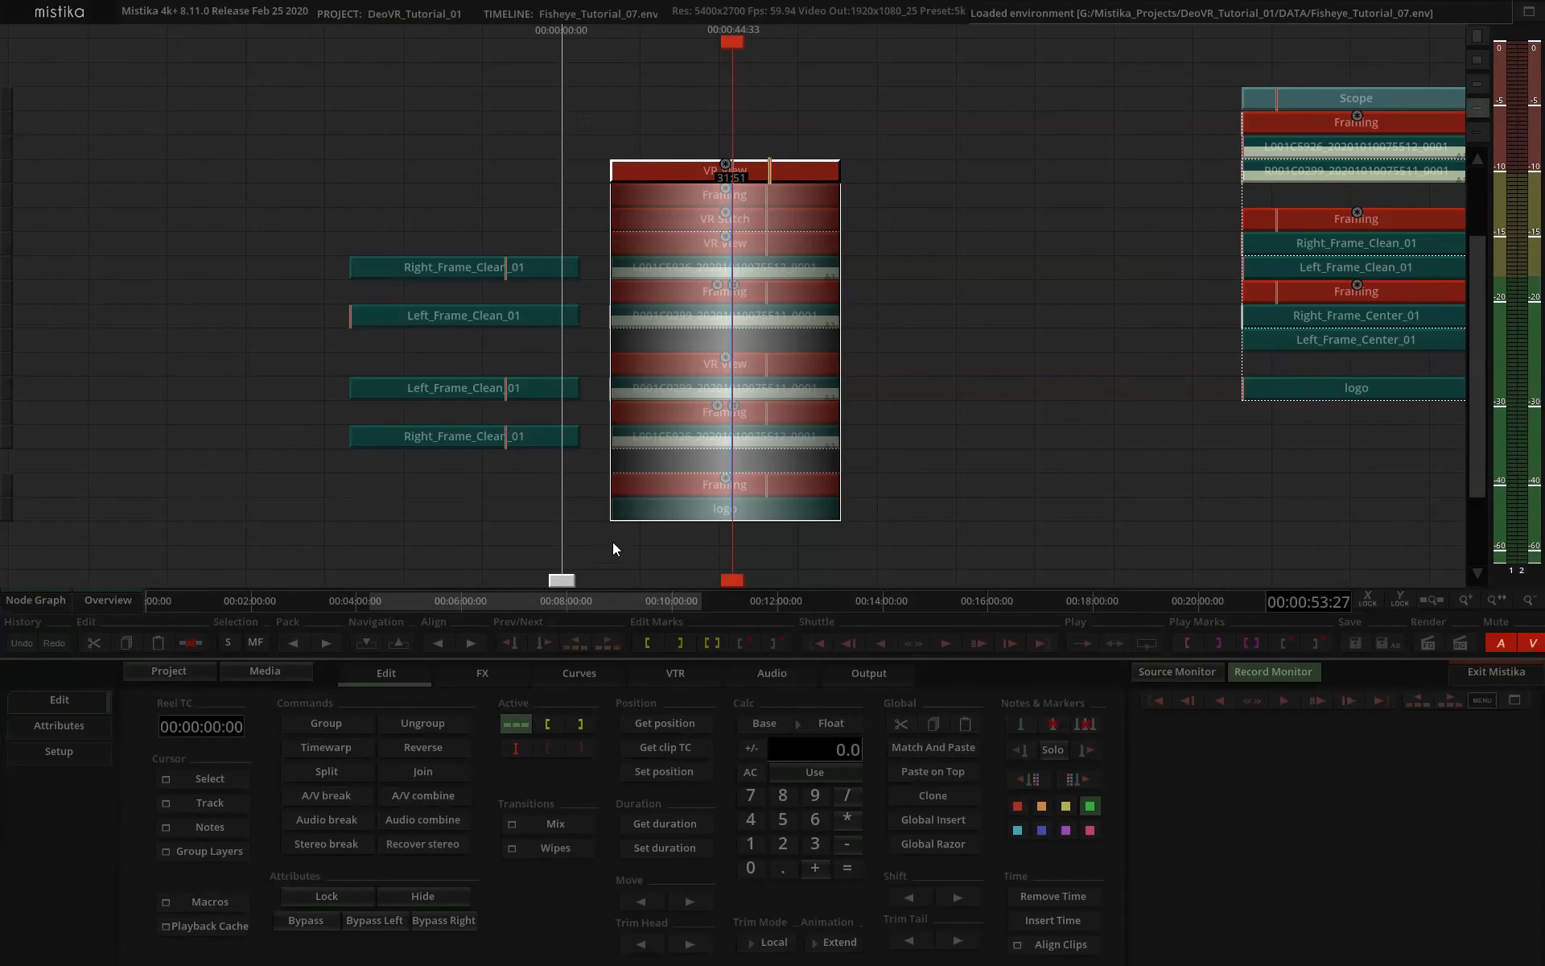
Open the render output's Video Setup and check its stereo mode against the Side By Side VR180 option.
{"action": "left_click", "coordinate": [869, 675]}
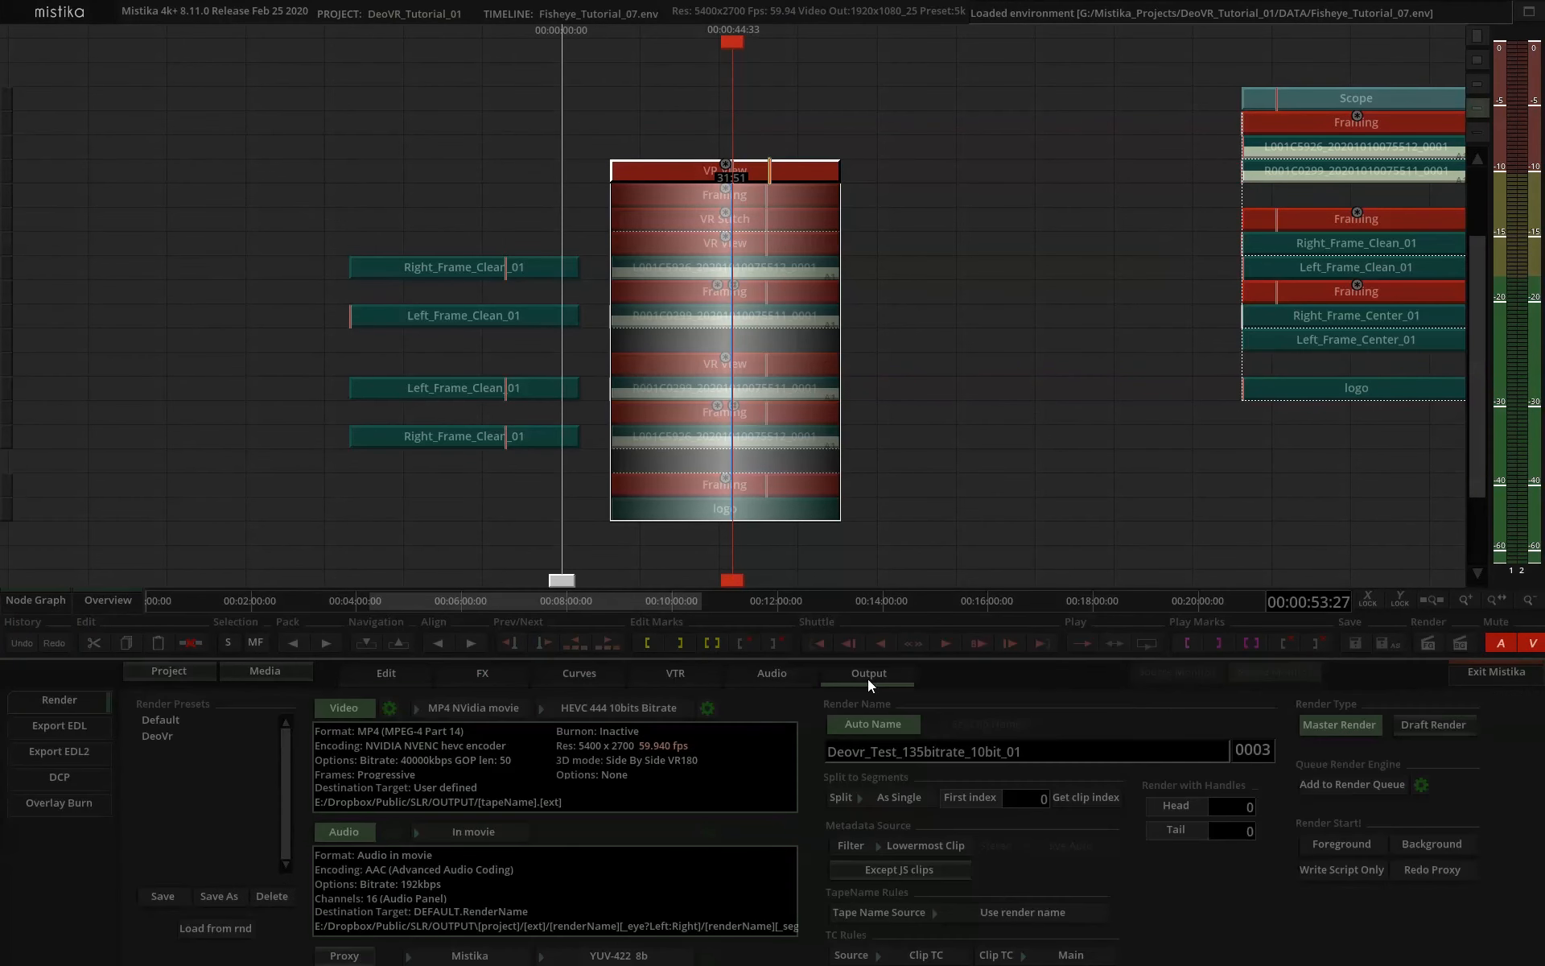
{"action": "left_click", "coordinate": [391, 708]}
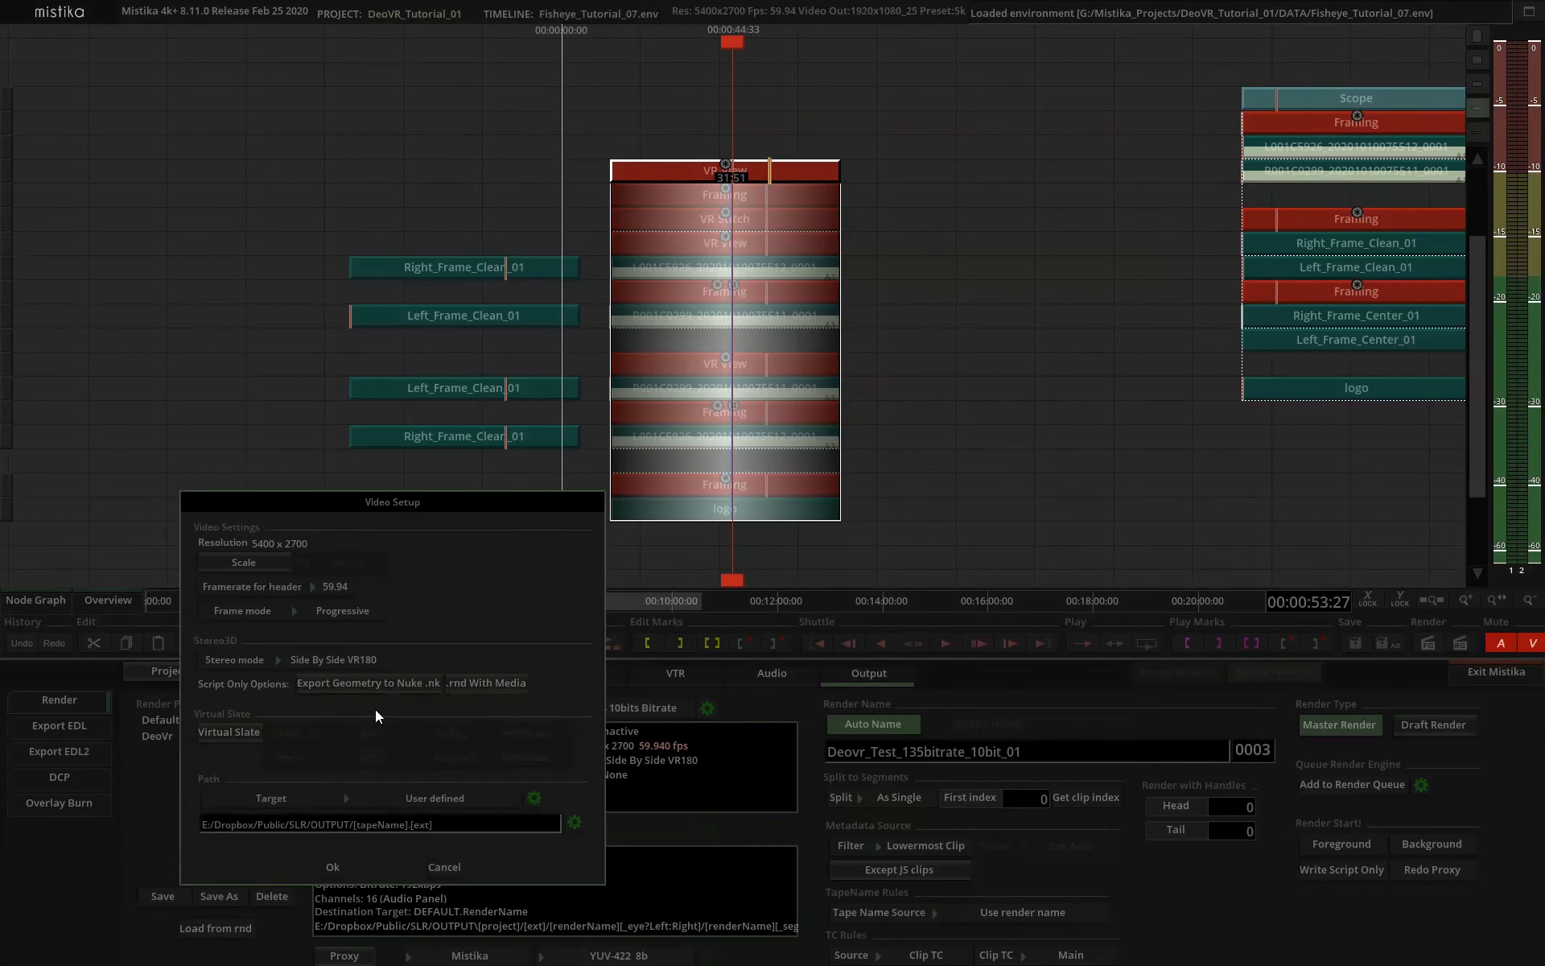
{"action": "left_click", "coordinate": [328, 661]}
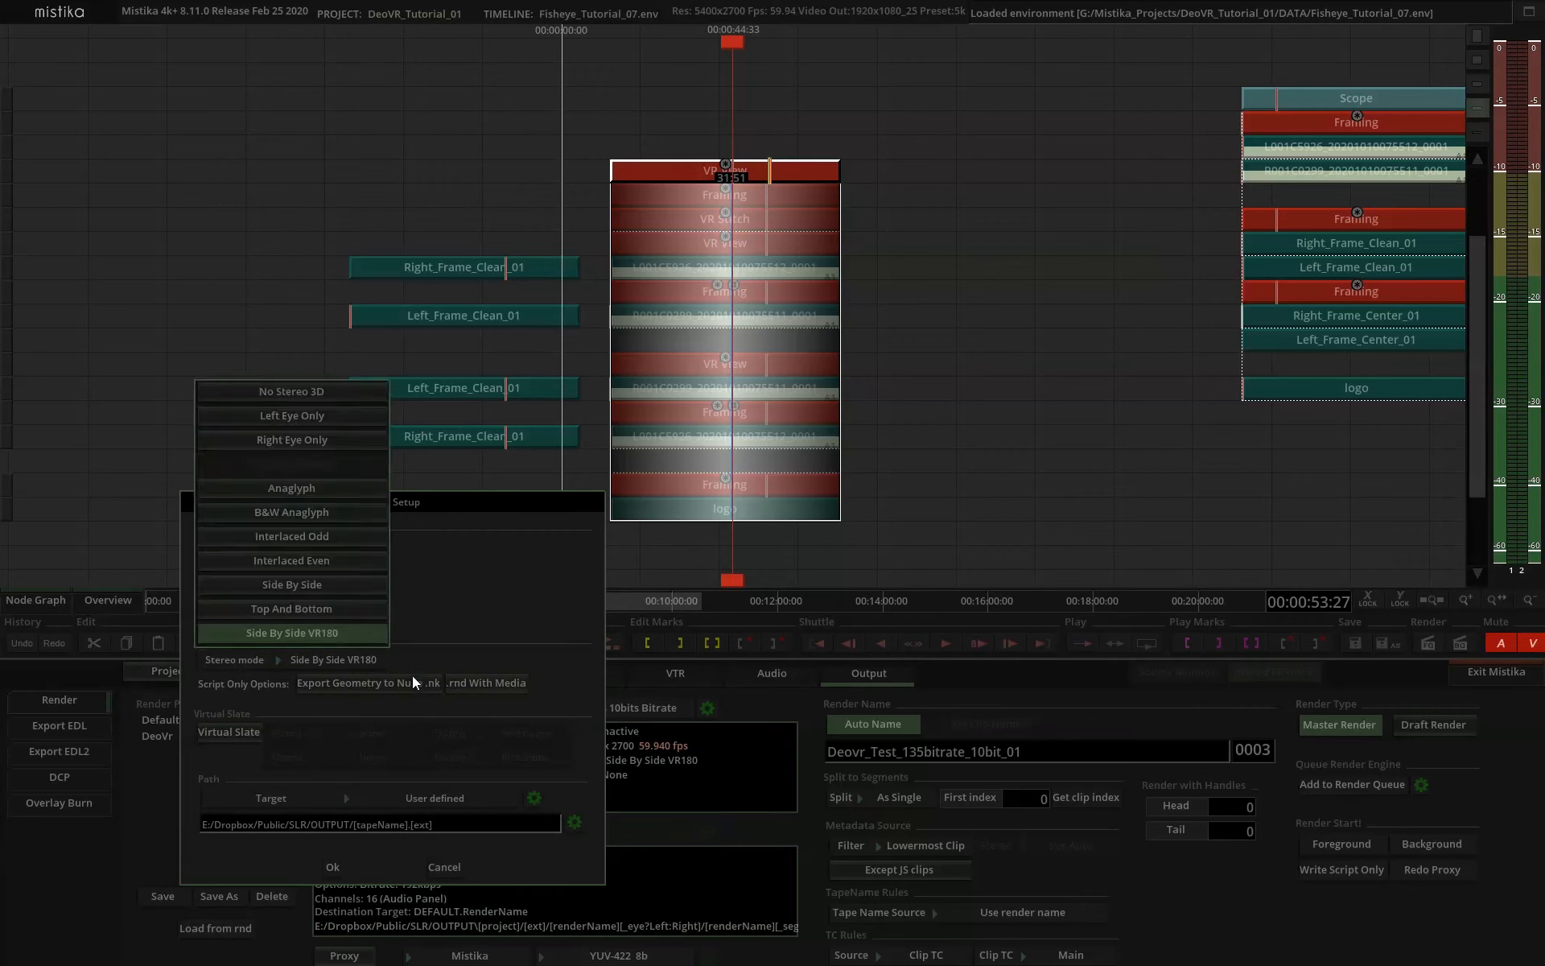
{"action": "left_click", "coordinate": [317, 665]}
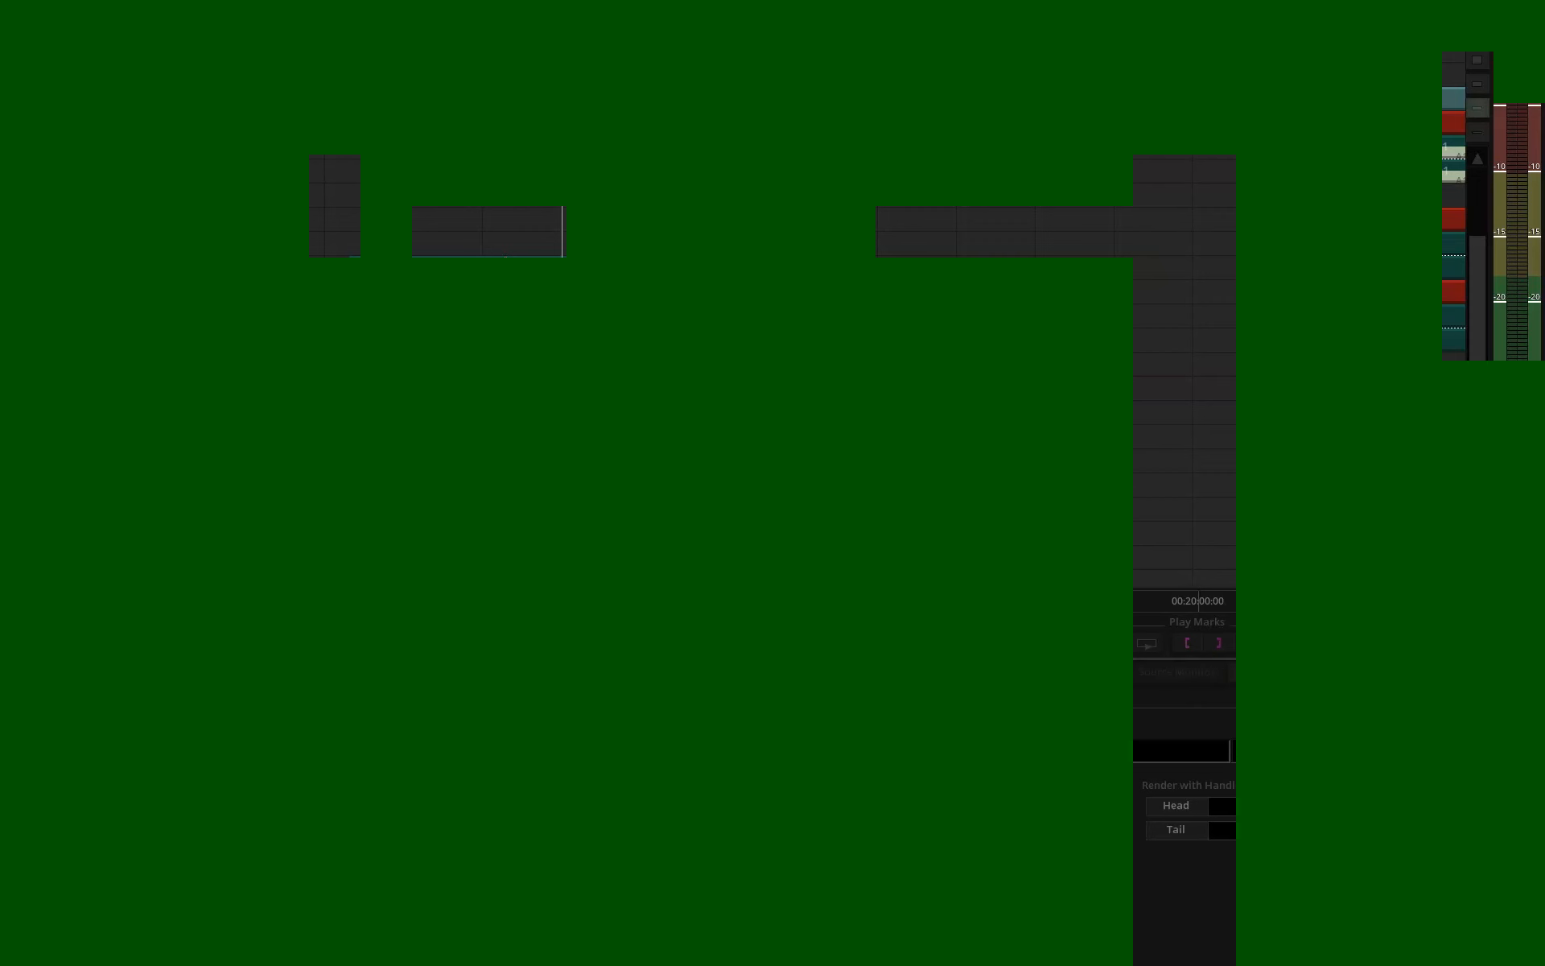